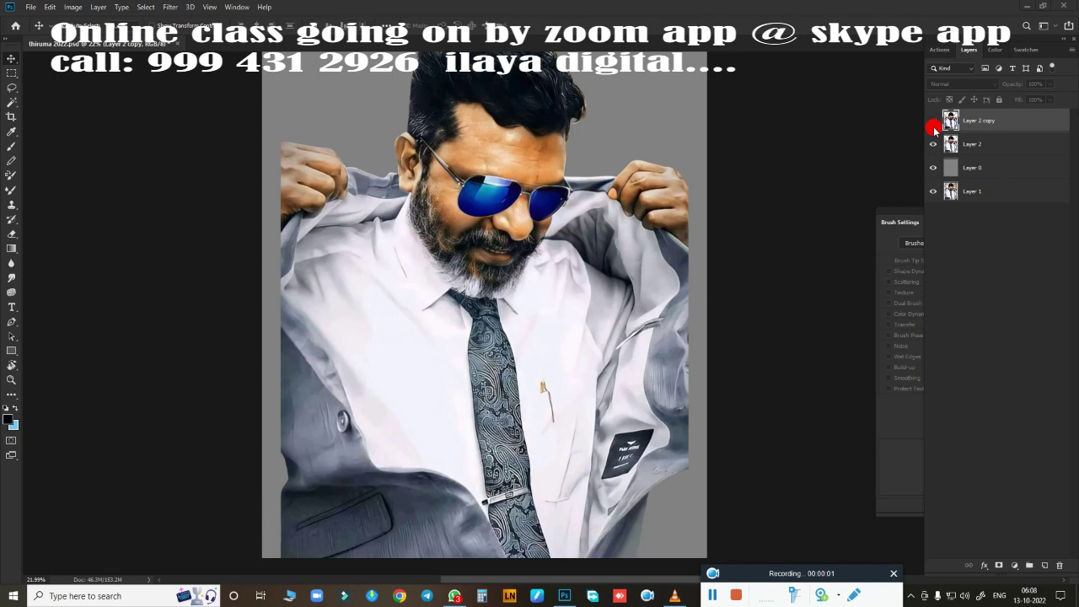
Step: Show the Layer 2 copy and add a new empty layer on top of the stack
left_click(932, 122)
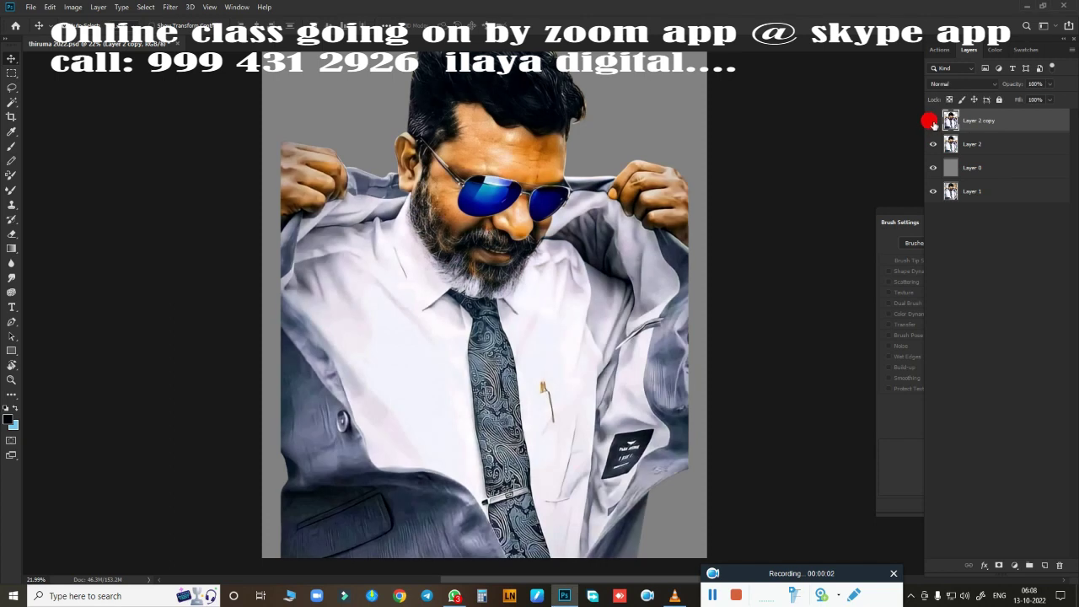
left_click(1034, 560)
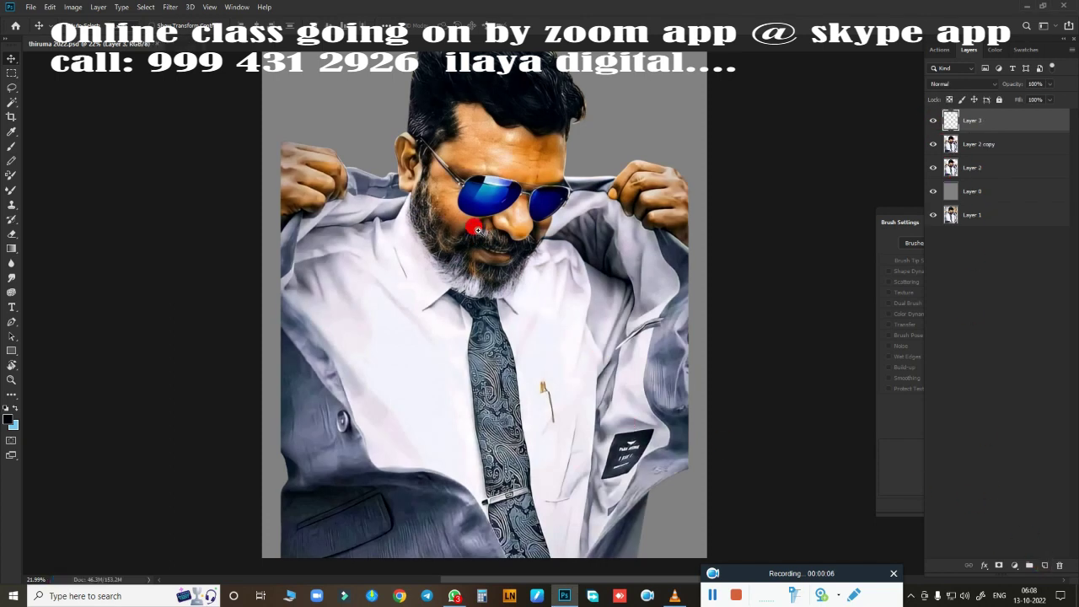
scroll(476, 217, "up", 3)
scroll(531, 268, "up", 2)
scroll(514, 273, "up", 2)
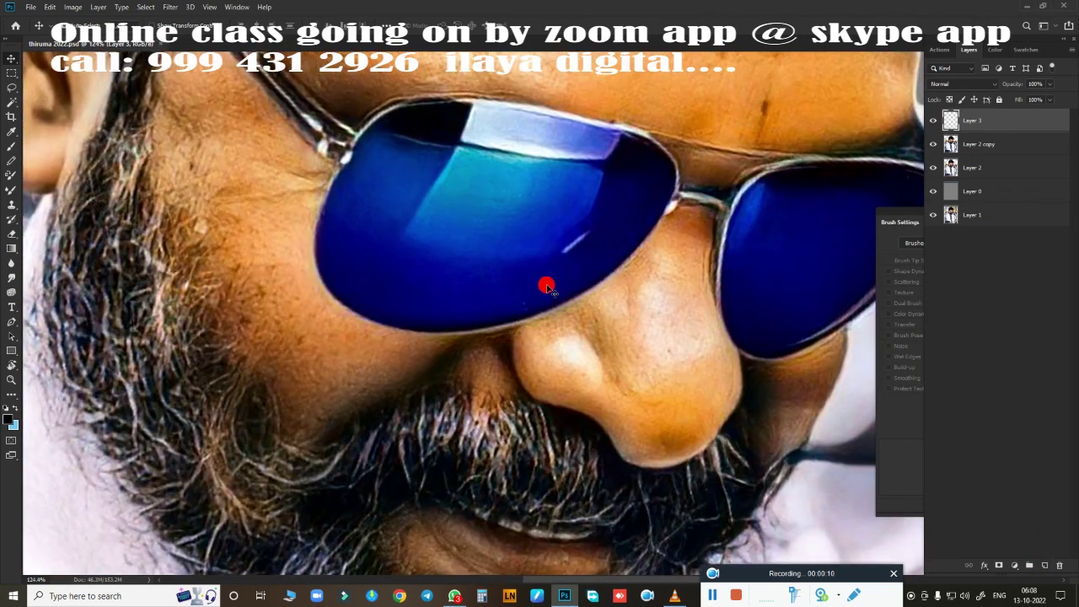
scroll(640, 321, "up", 4)
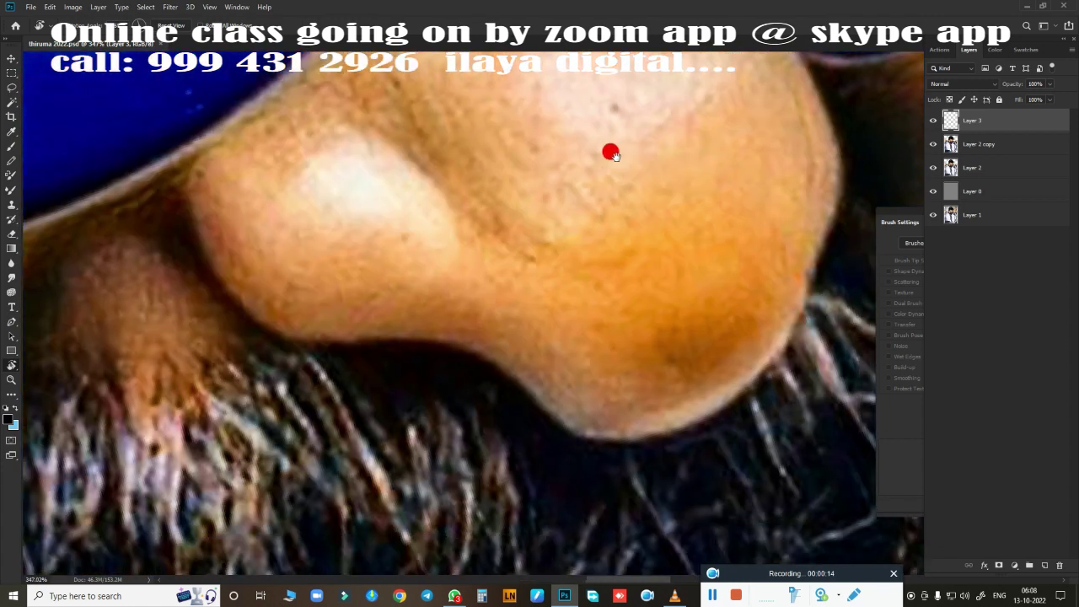
scroll(589, 219, "down", 2)
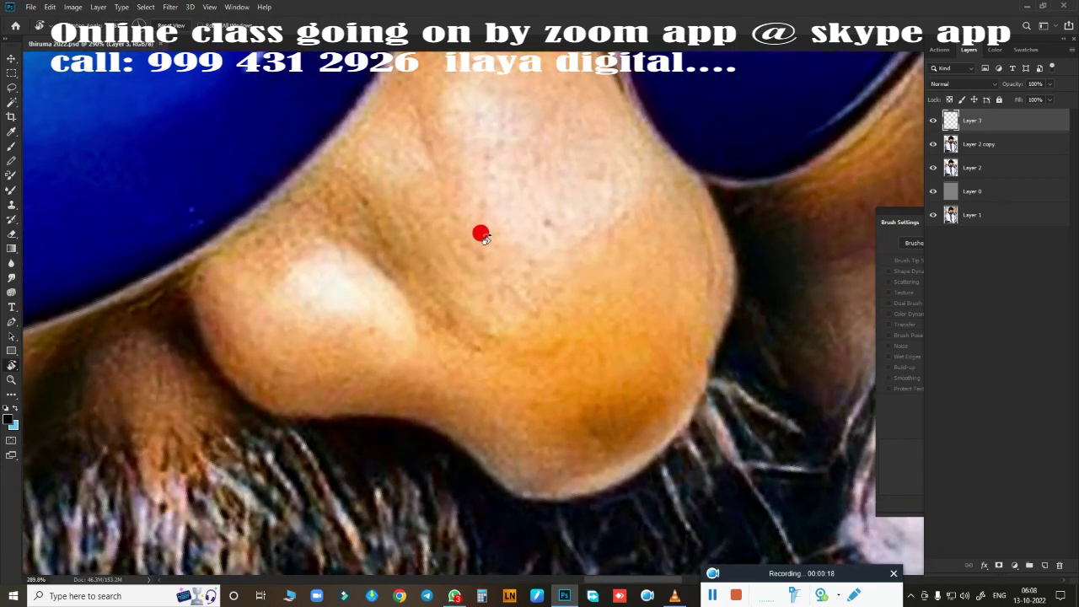
Step: Pick the Brush tool with the first soft preset and make it smaller
left_click(11, 187)
right_click(231, 173)
left_click(283, 333)
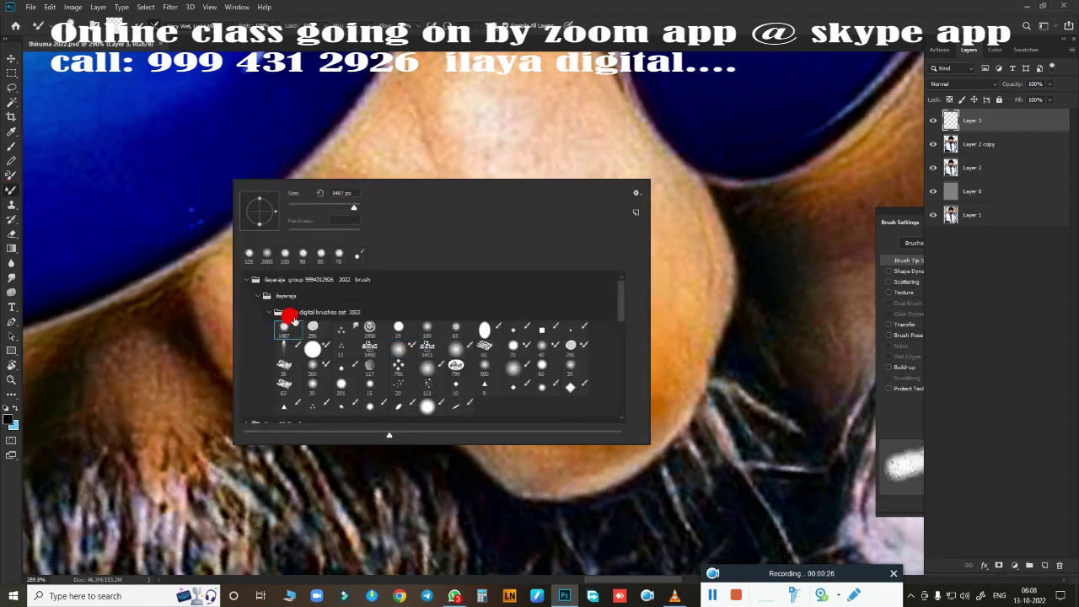
key("Return")
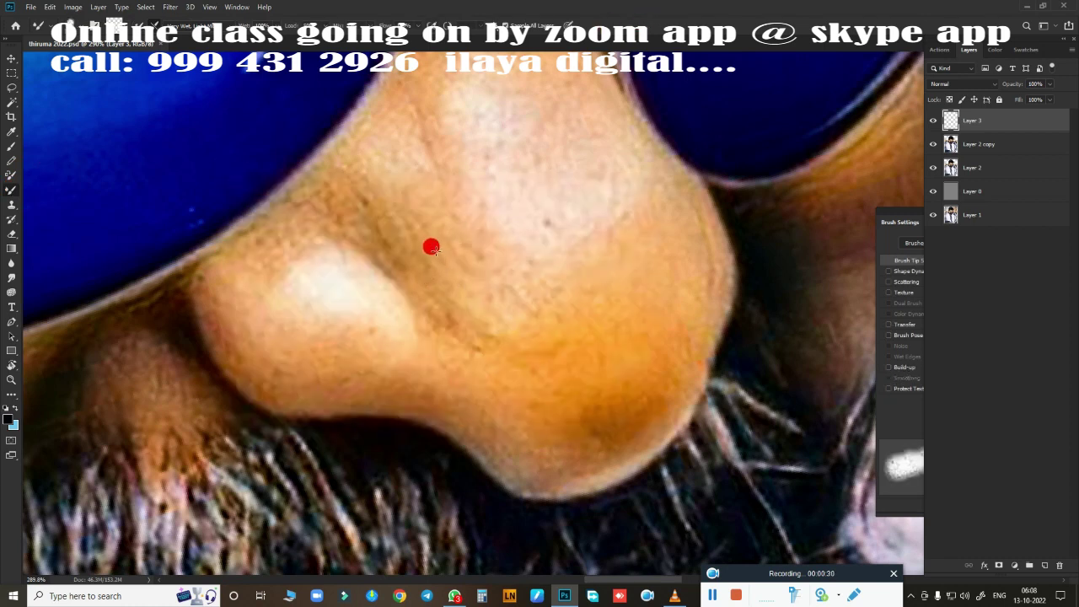
scroll(405, 268, "up", 2)
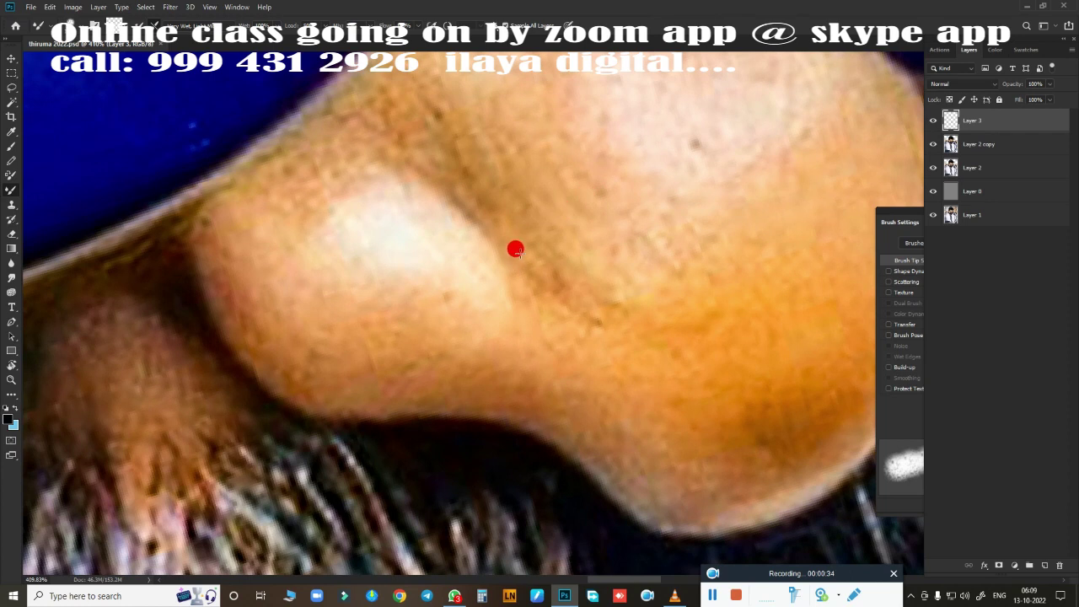
key("bracketleft")
key("bracketleft")
key("bracketleft")
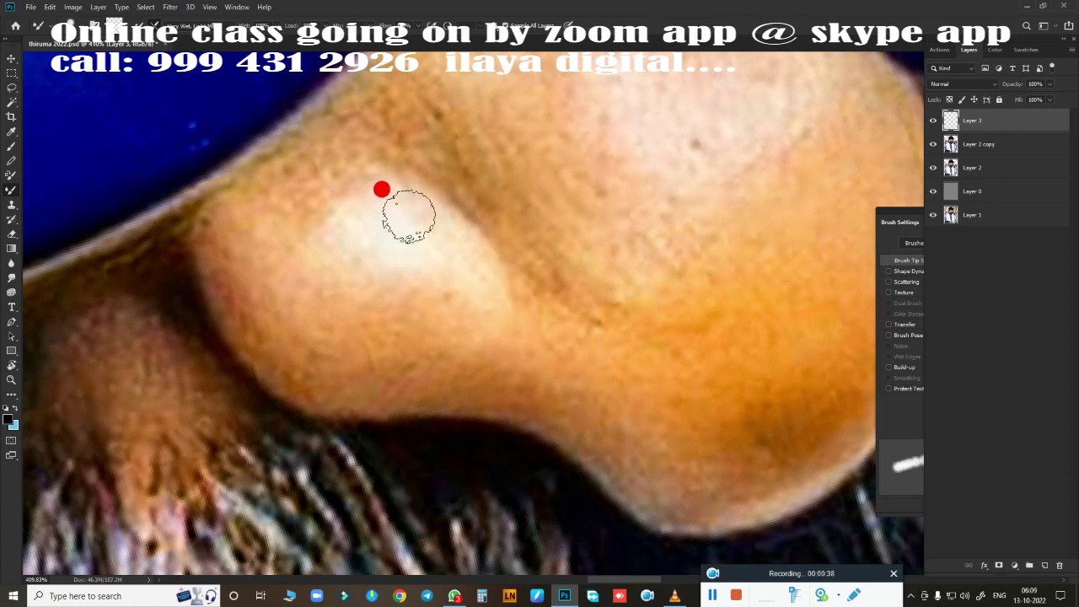
Step: Paint a pale cream highlight on the nose tip and blend it into the skin
mouse_move(409, 217)
left_mouse_down()
mouse_move(450, 241)
mouse_move(472, 278)
left_mouse_up()
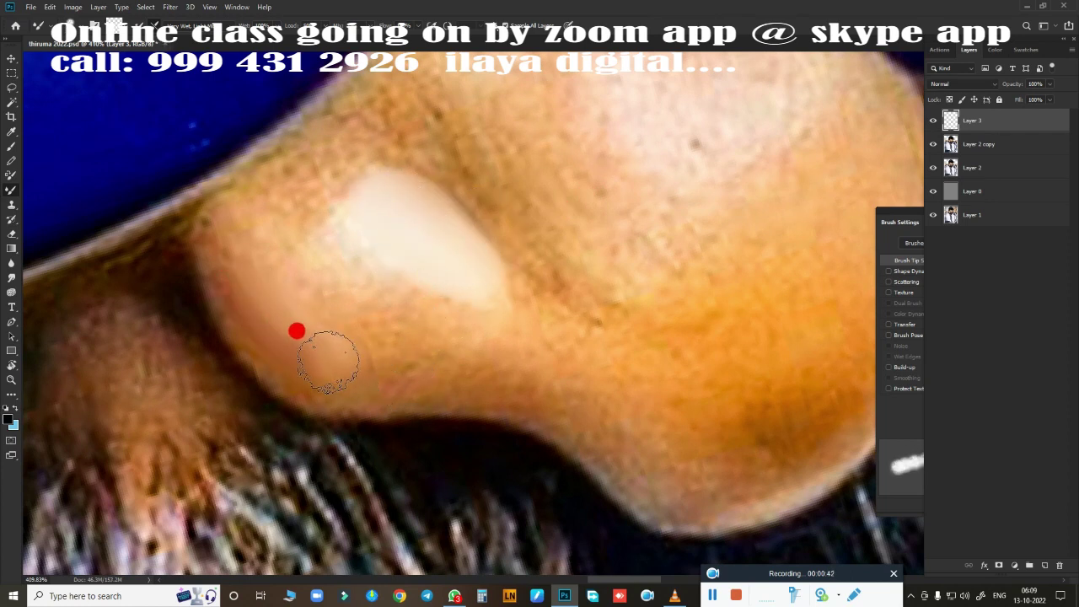
key("ctrl+f")
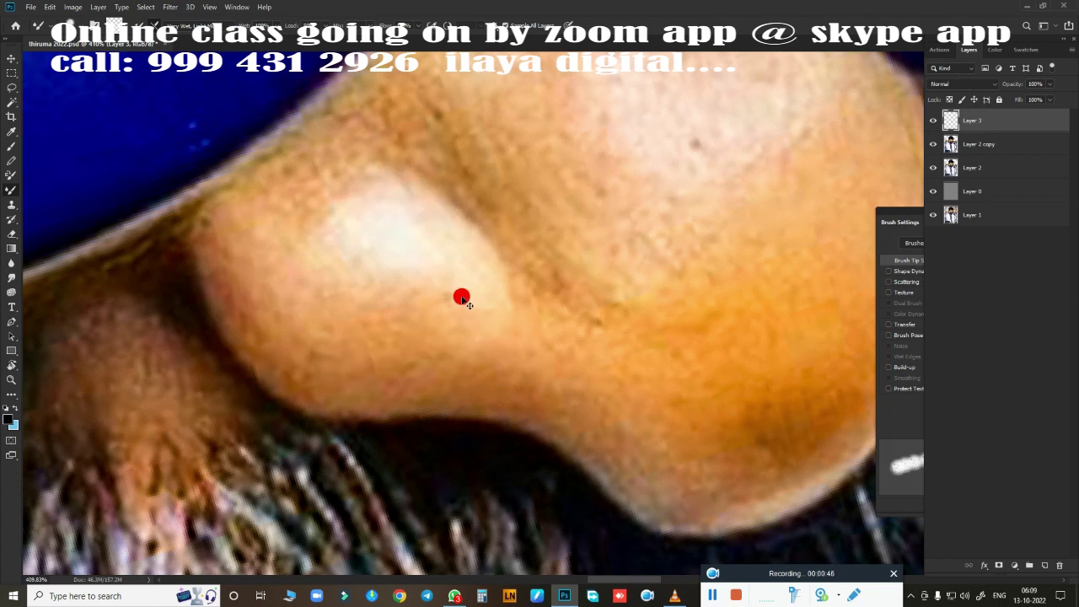
right_click(358, 223)
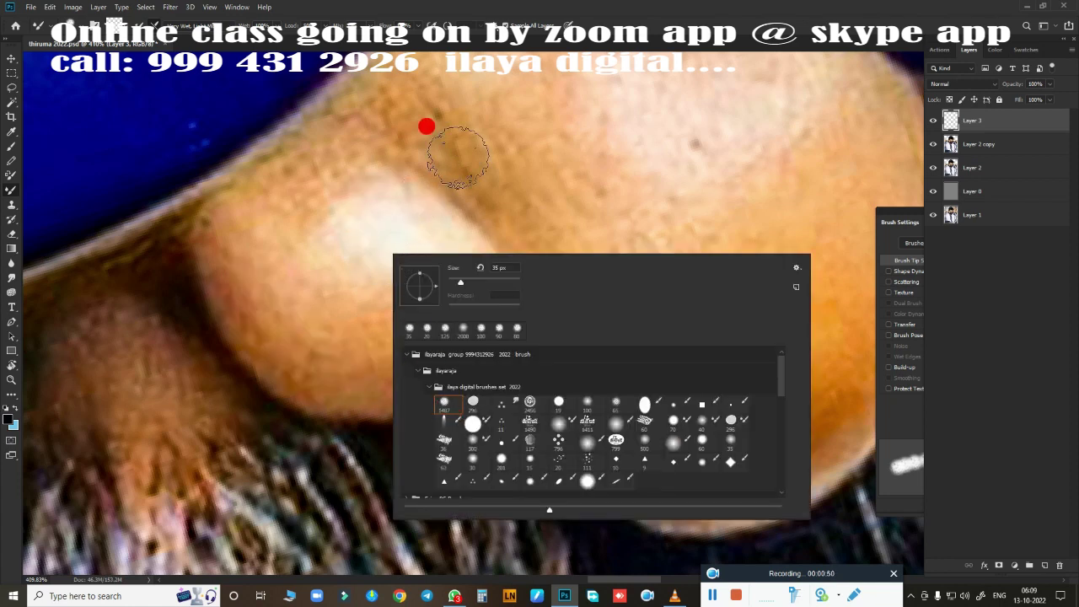
key("Escape")
left_click(892, 405)
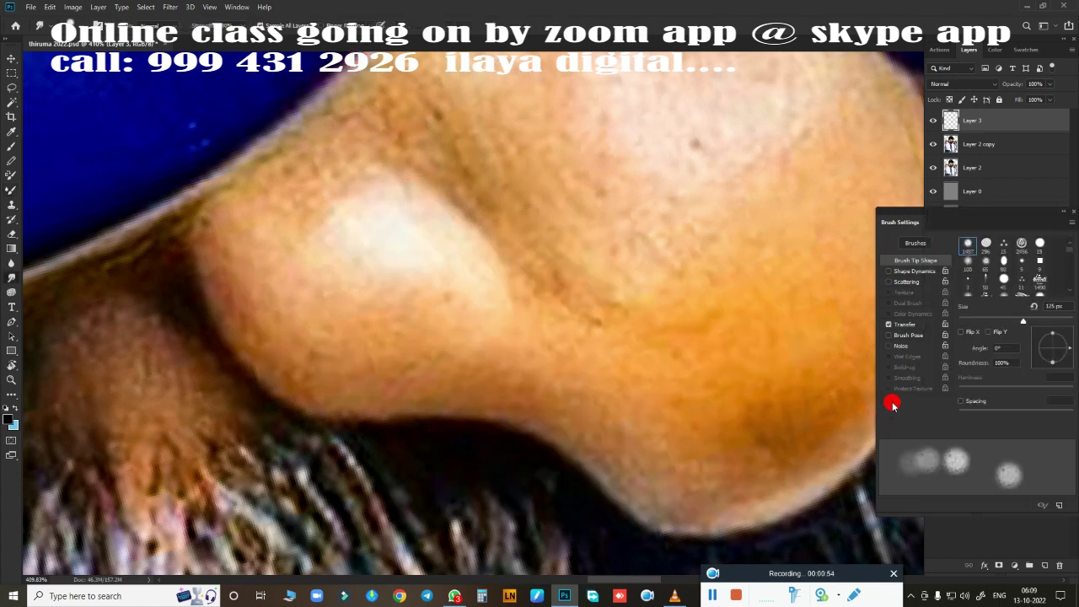
left_click(1072, 211)
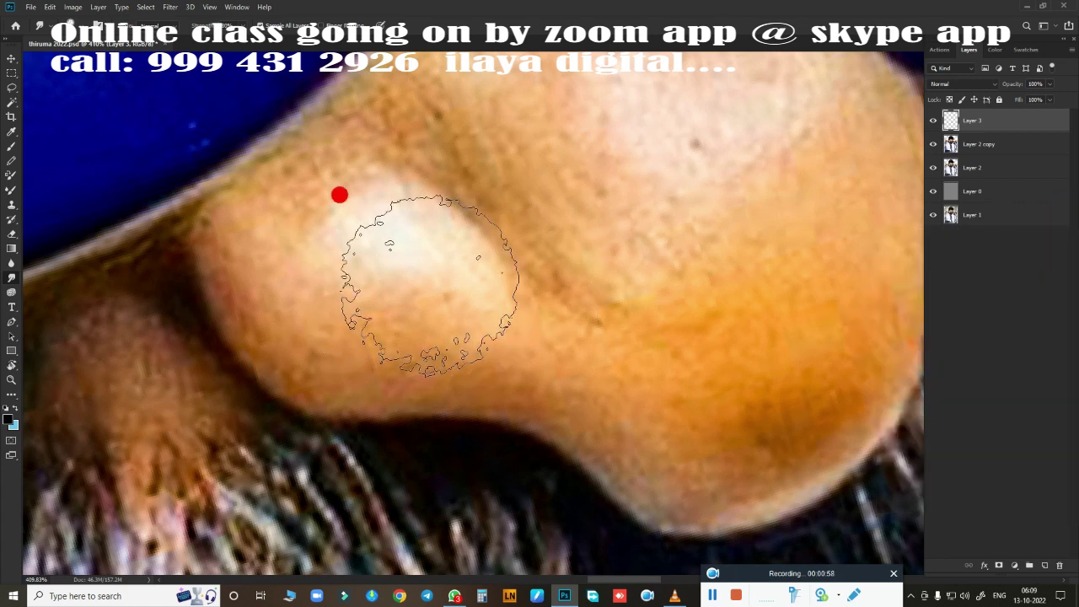
Step: With a smaller brush, smooth the nose-tip bright spot, its upper and lower edges, and the highlight border
key("bracketleft")
key("bracketleft")
key("bracketleft")
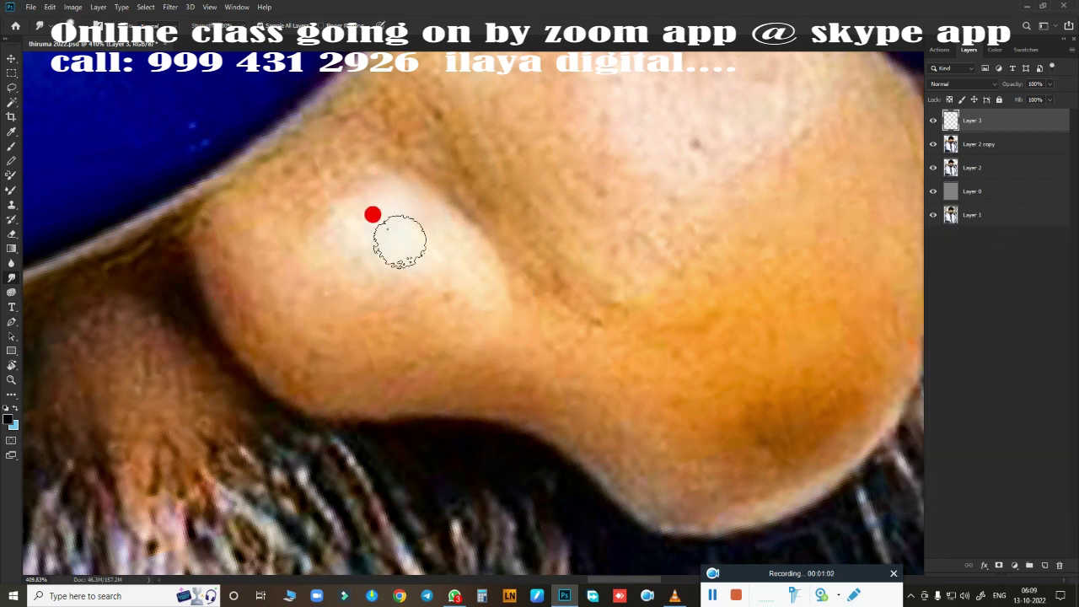
mouse_move(400, 241)
left_mouse_down()
mouse_move(378, 221)
mouse_move(442, 242)
mouse_move(403, 204)
mouse_move(421, 244)
mouse_move(426, 234)
mouse_move(368, 219)
mouse_move(415, 345)
mouse_move(418, 134)
left_mouse_up()
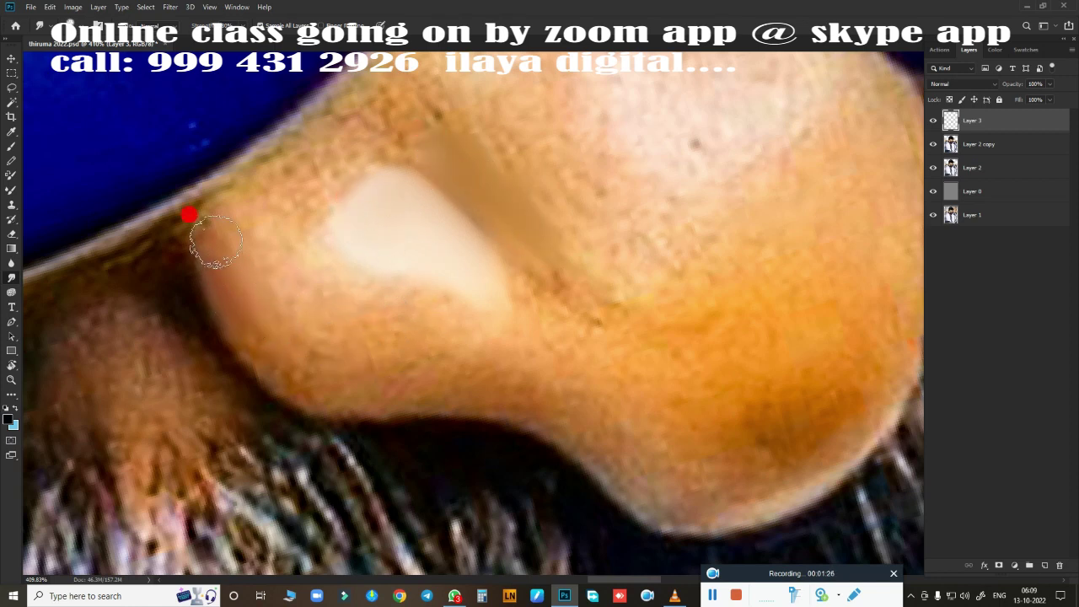
mouse_move(227, 234)
left_mouse_down()
mouse_move(256, 192)
mouse_move(324, 143)
mouse_move(249, 242)
mouse_move(249, 210)
mouse_move(257, 304)
left_mouse_up()
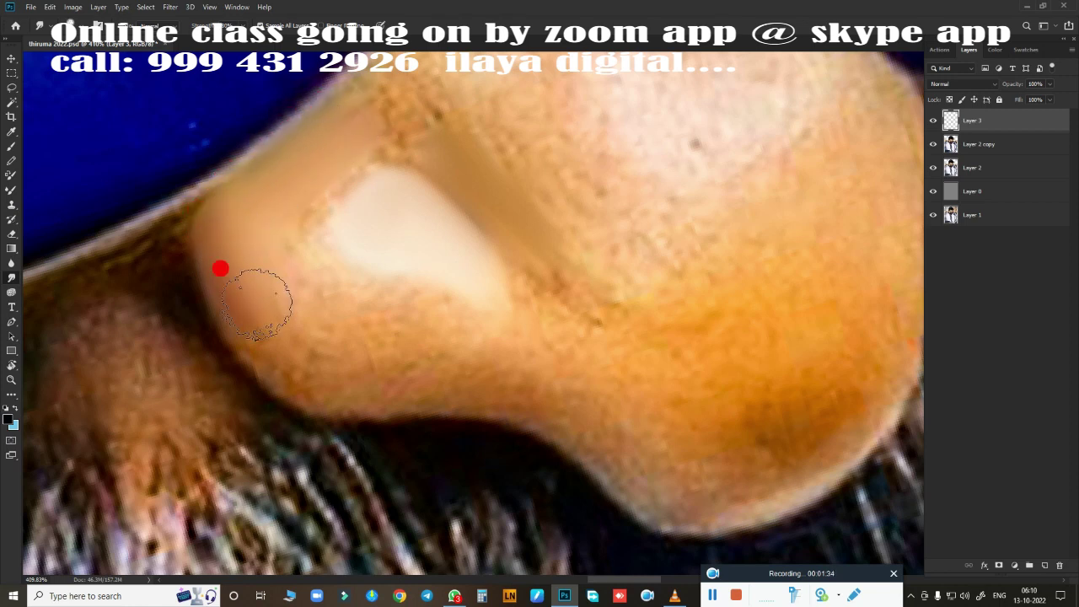
mouse_move(346, 379)
left_mouse_down()
mouse_move(284, 326)
mouse_move(376, 359)
mouse_move(357, 383)
mouse_move(503, 390)
left_mouse_up()
mouse_move(604, 436)
left_mouse_down()
mouse_move(763, 463)
mouse_move(811, 414)
mouse_move(787, 479)
mouse_move(795, 469)
mouse_move(679, 495)
mouse_move(674, 481)
mouse_move(756, 465)
mouse_move(758, 427)
mouse_move(626, 362)
mouse_move(734, 349)
mouse_move(727, 288)
mouse_move(667, 356)
mouse_move(789, 378)
mouse_move(833, 354)
mouse_move(814, 381)
mouse_move(843, 372)
mouse_move(766, 433)
mouse_move(674, 446)
mouse_move(631, 416)
mouse_move(457, 385)
mouse_move(568, 429)
mouse_move(641, 481)
mouse_move(792, 464)
mouse_move(271, 301)
left_mouse_up()
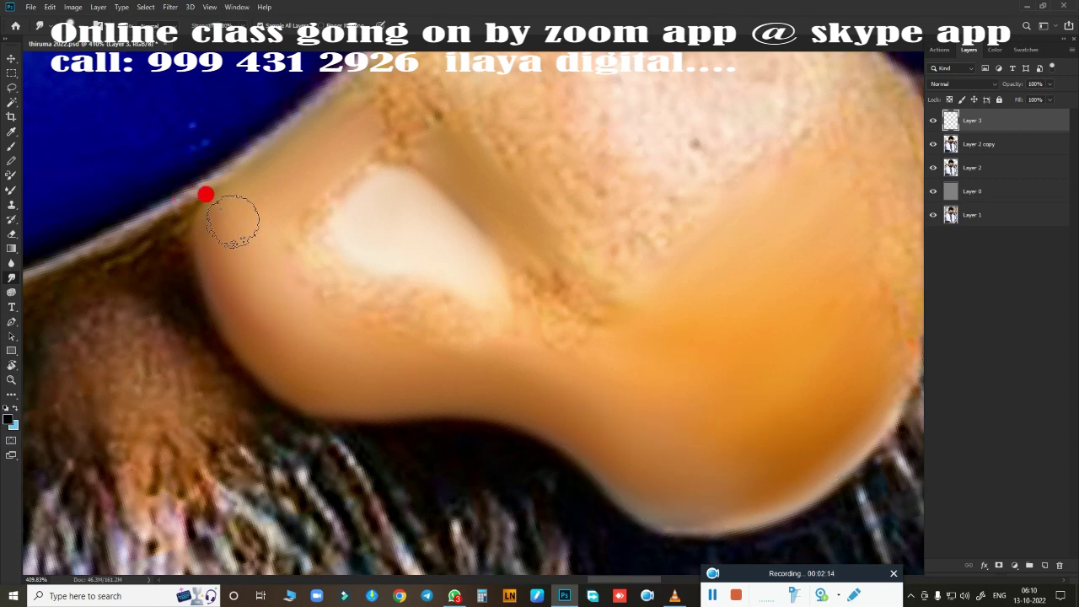
mouse_move(378, 189)
left_mouse_down()
mouse_move(300, 205)
mouse_move(362, 164)
mouse_move(337, 193)
mouse_move(438, 318)
mouse_move(337, 296)
mouse_move(361, 345)
mouse_move(541, 250)
mouse_move(637, 305)
mouse_move(522, 253)
mouse_move(571, 349)
mouse_move(515, 315)
mouse_move(468, 314)
mouse_move(531, 311)
mouse_move(438, 243)
mouse_move(585, 340)
mouse_move(381, 227)
mouse_move(378, 208)
mouse_move(518, 323)
mouse_move(605, 312)
mouse_move(506, 374)
mouse_move(397, 301)
mouse_move(441, 332)
mouse_move(430, 433)
mouse_move(314, 293)
left_mouse_up()
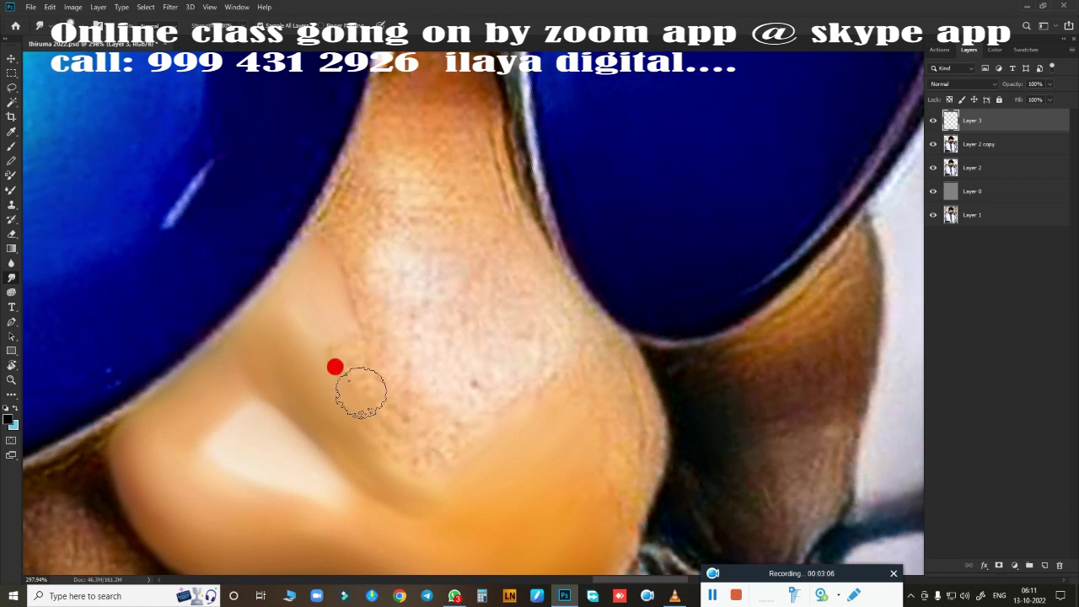
Step: Smooth the skin down the nose, its right edge and its side, adjusting brush size
left_click_drag(361, 367, 425, 414)
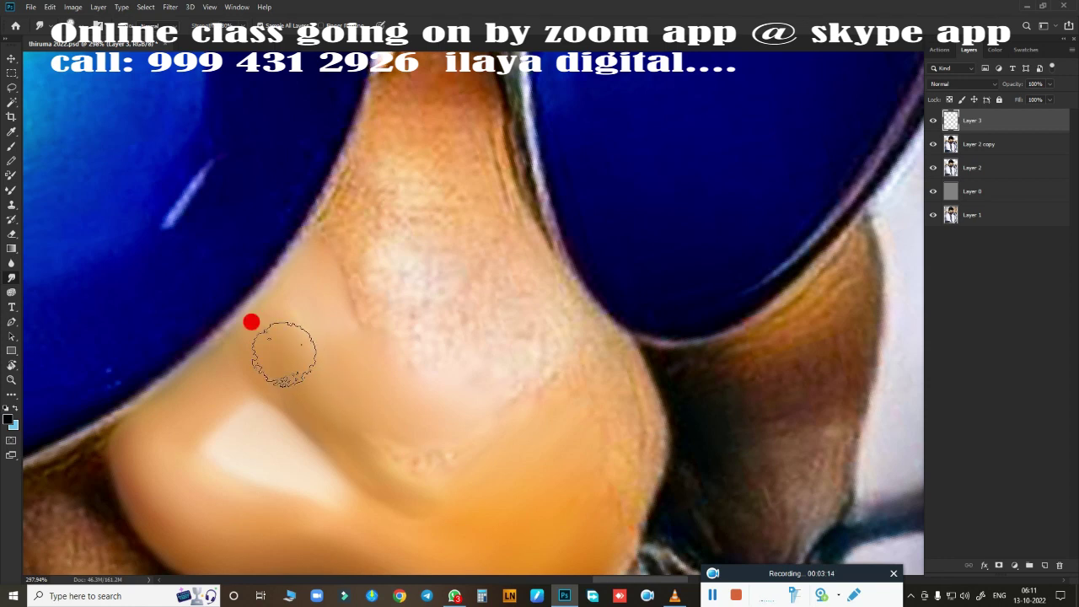
key("bracketright")
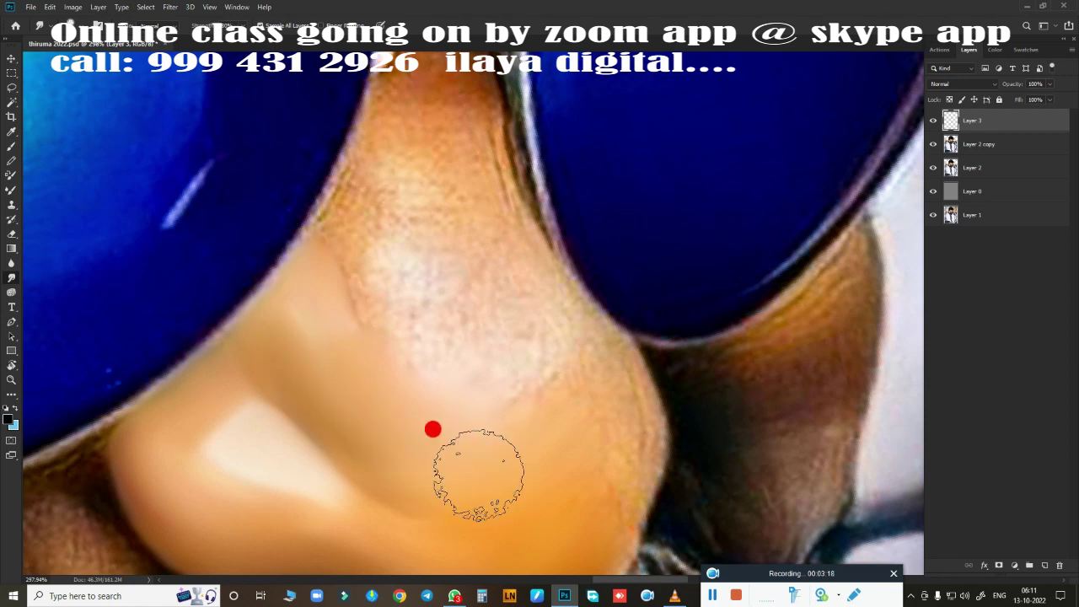
key("bracketleft")
key("bracketleft")
mouse_move(606, 361)
left_mouse_down()
mouse_move(633, 428)
mouse_move(601, 525)
mouse_move(592, 380)
mouse_move(535, 413)
mouse_move(554, 385)
mouse_move(549, 356)
mouse_move(525, 280)
mouse_move(506, 258)
mouse_move(596, 353)
left_mouse_up()
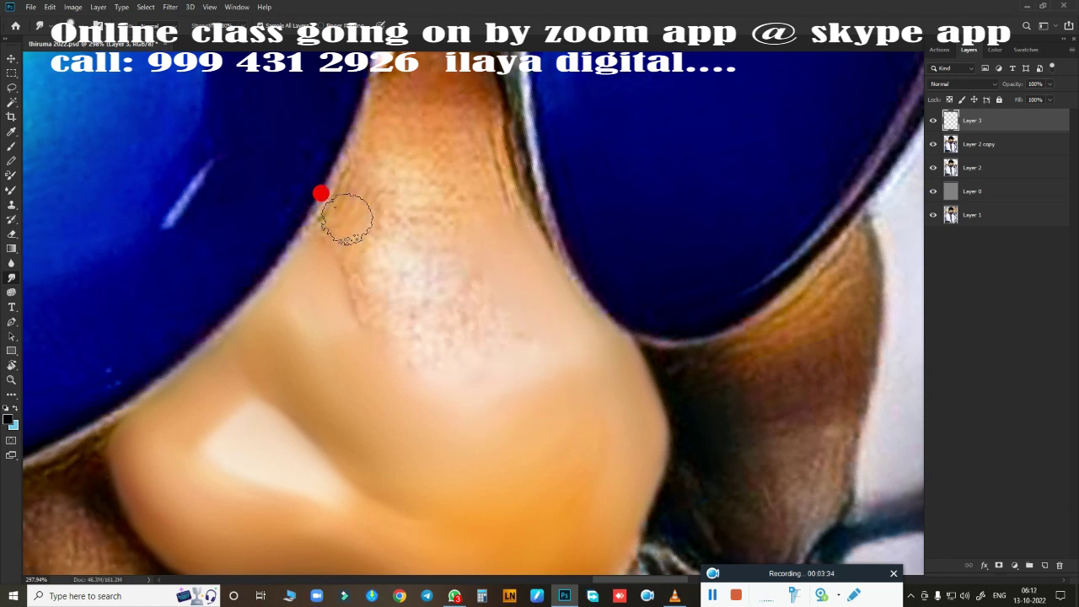
mouse_move(340, 229)
left_mouse_down()
mouse_move(361, 258)
mouse_move(357, 229)
mouse_move(379, 237)
left_mouse_up()
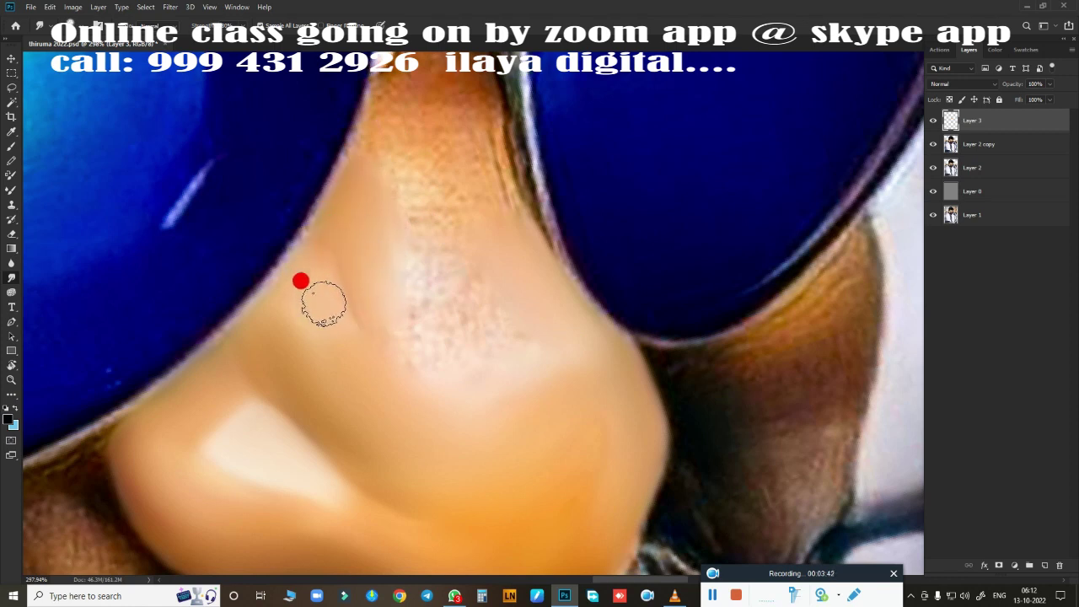
mouse_move(427, 291)
left_mouse_down()
mouse_move(405, 247)
mouse_move(396, 103)
left_mouse_up()
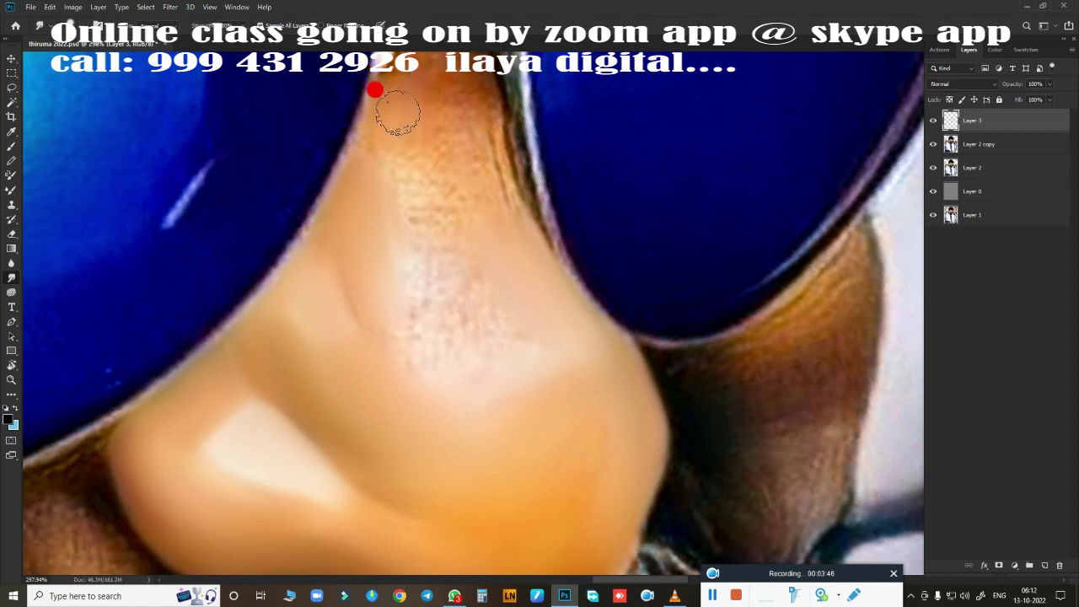
Step: Pan up to the bridge between the lenses and smooth its skin texture and tone
left_click_drag(397, 187, 330, 419)
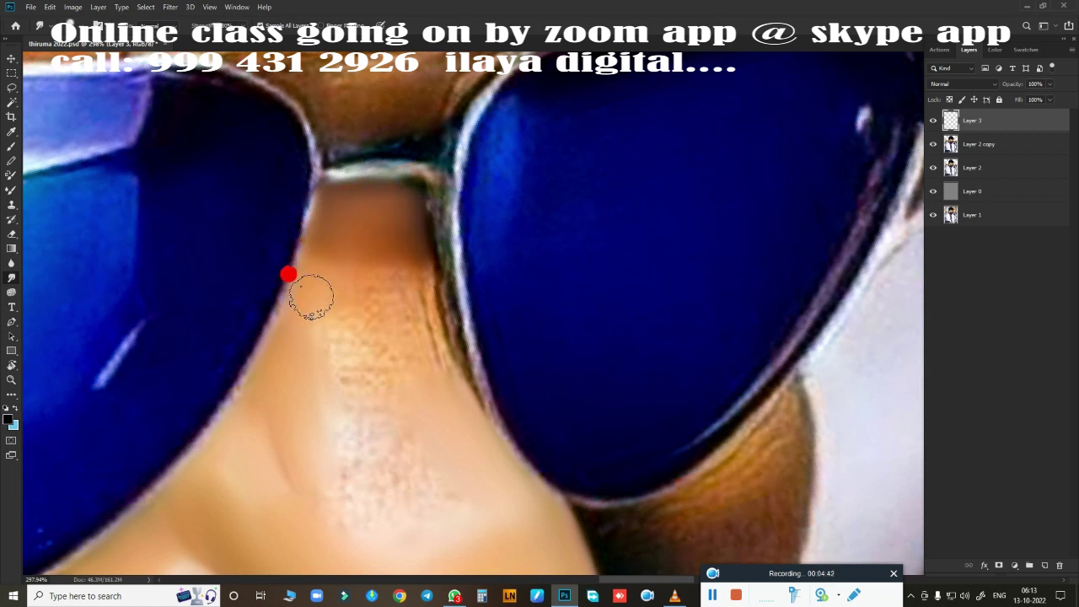
mouse_move(403, 285)
left_mouse_down()
mouse_move(410, 270)
mouse_move(423, 378)
left_mouse_up()
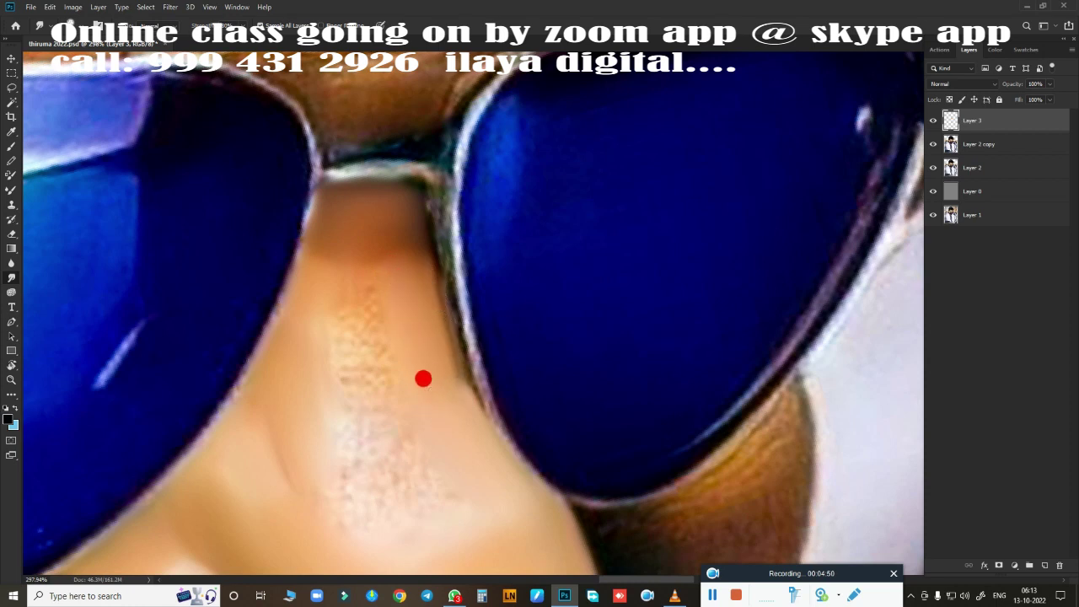
left_click_drag(417, 289, 373, 257)
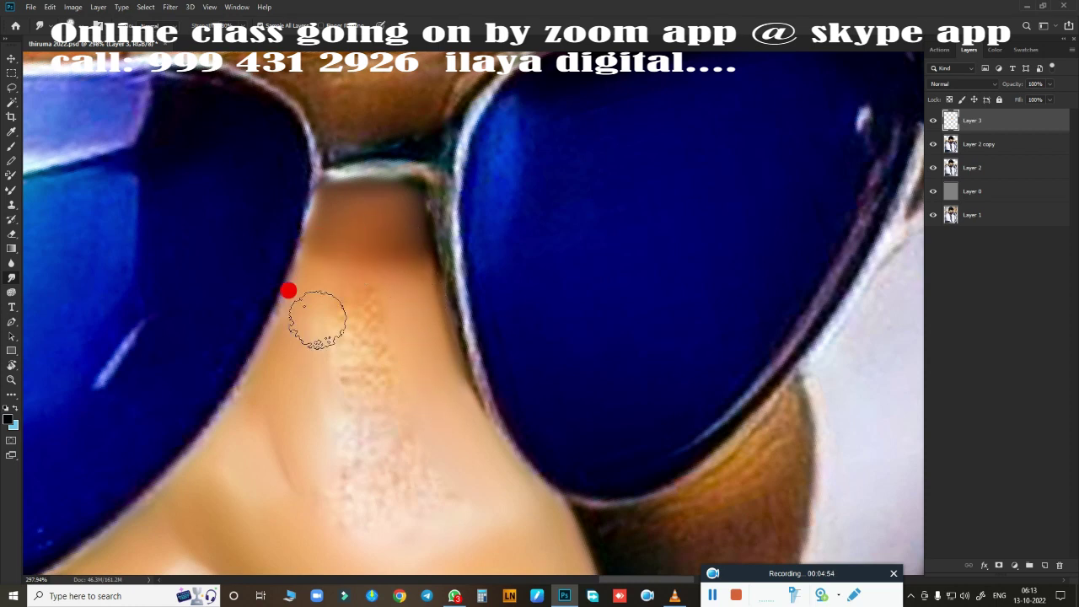
mouse_move(344, 335)
left_mouse_down()
mouse_move(354, 373)
mouse_move(387, 307)
mouse_move(356, 284)
mouse_move(380, 380)
mouse_move(453, 444)
mouse_move(437, 295)
mouse_move(473, 316)
left_mouse_up()
mouse_move(382, 228)
left_mouse_down()
mouse_move(397, 393)
mouse_move(376, 347)
mouse_move(432, 362)
mouse_move(484, 354)
mouse_move(434, 232)
mouse_move(393, 337)
mouse_move(414, 385)
mouse_move(397, 393)
mouse_move(414, 345)
mouse_move(379, 334)
mouse_move(498, 398)
mouse_move(498, 354)
mouse_move(277, 345)
mouse_move(278, 329)
left_mouse_up()
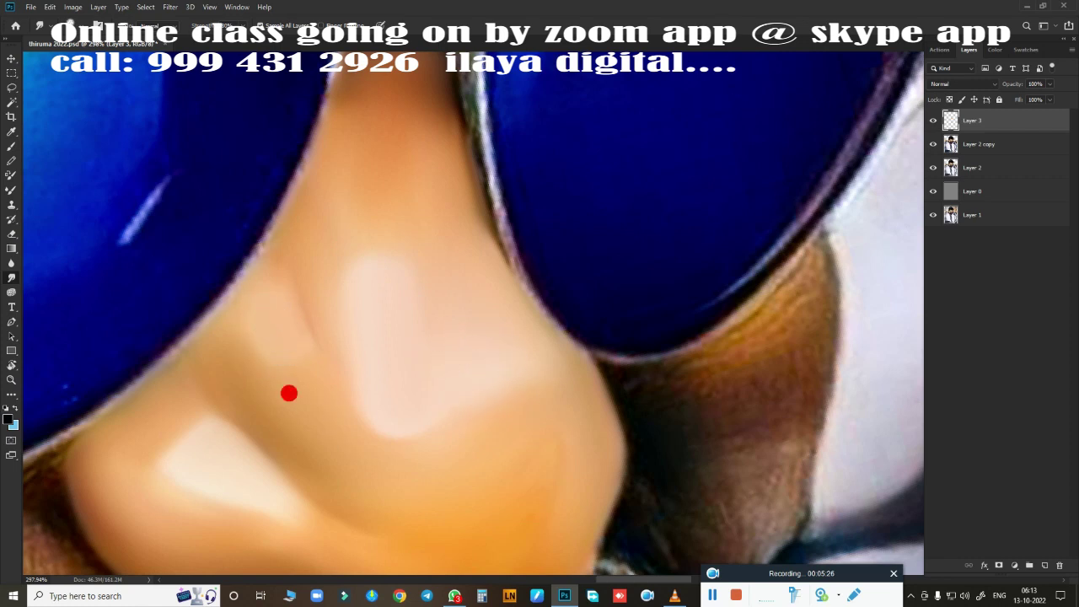
Step: Select the Layer 2 copy and check the brush presets
scroll(522, 441, "down", 5)
left_click(498, 288, "ctrl")
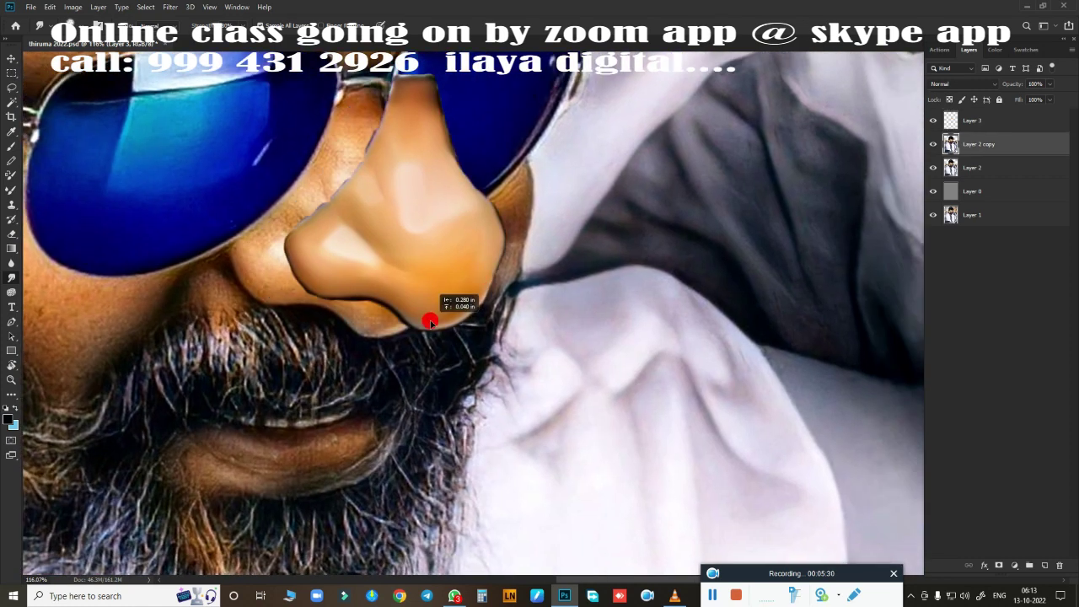
scroll(511, 334, "up", 3)
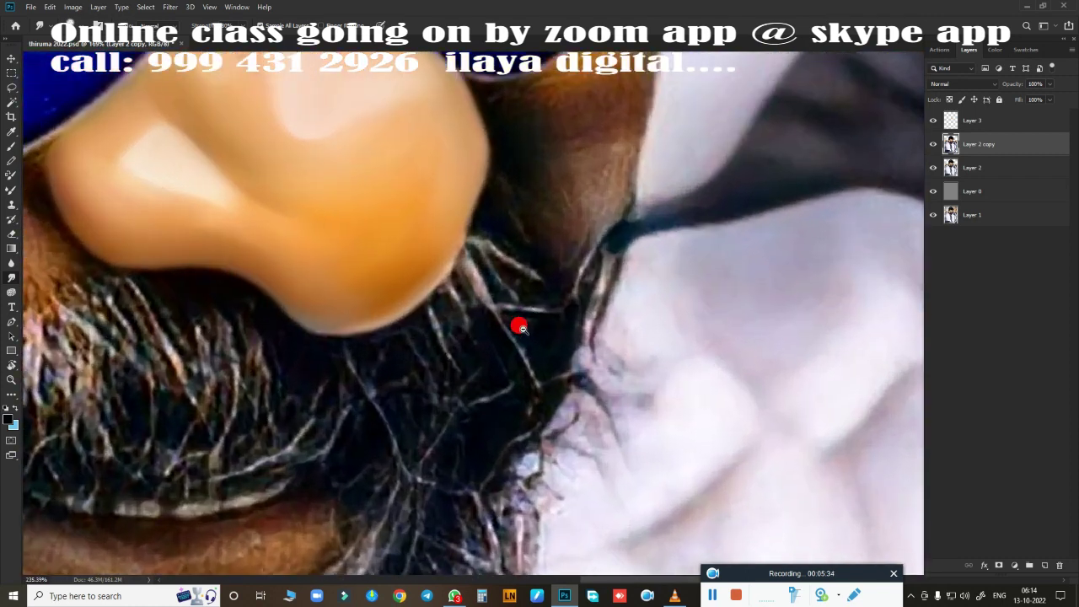
scroll(517, 320, "up", 2)
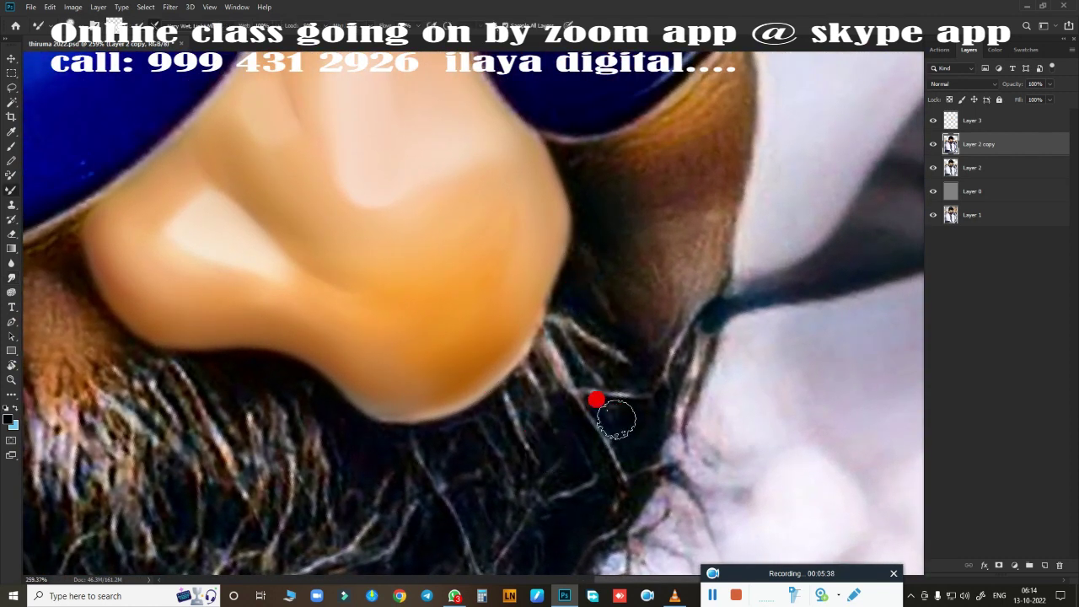
right_click(614, 410)
key("Escape")
scroll(563, 281, "up", 2)
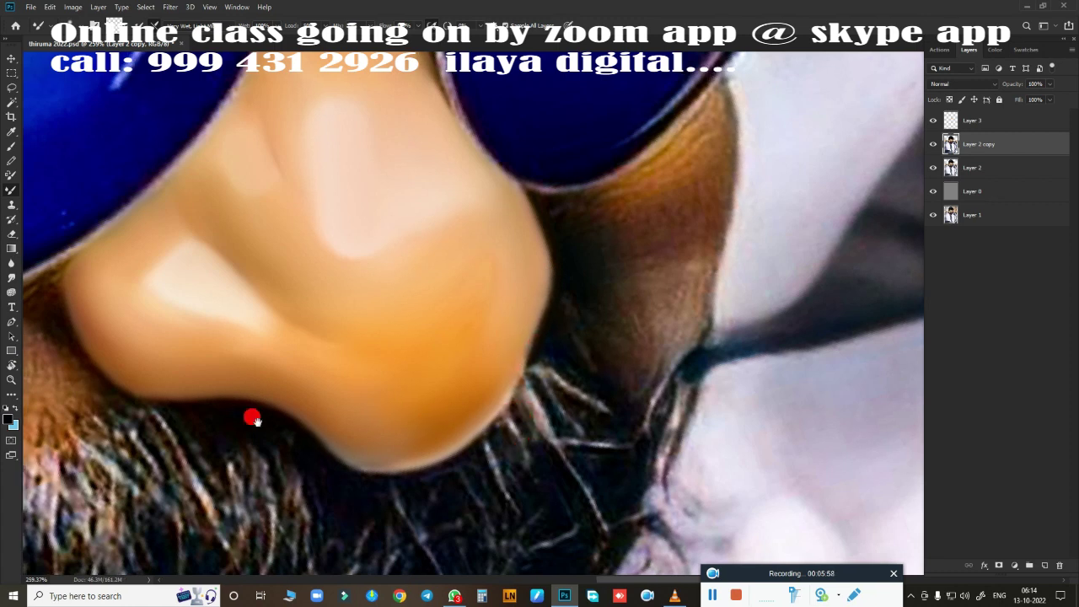
scroll(308, 262, "left", 5)
scroll(308, 263, "down", 1)
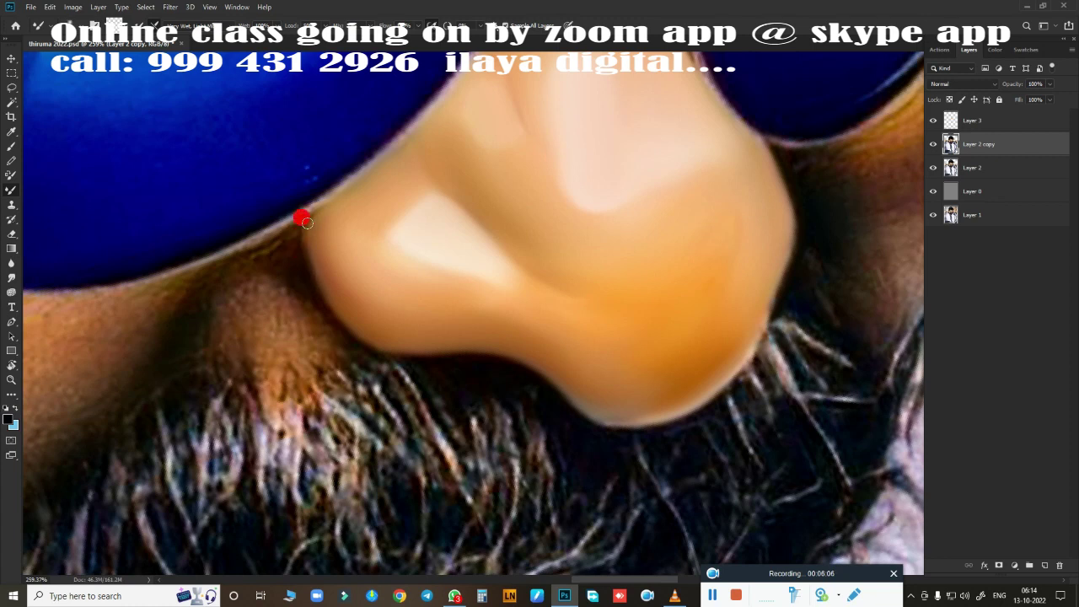
Step: On Layer 3, blend the nose edge against the lens and into the moustache
left_click(992, 122)
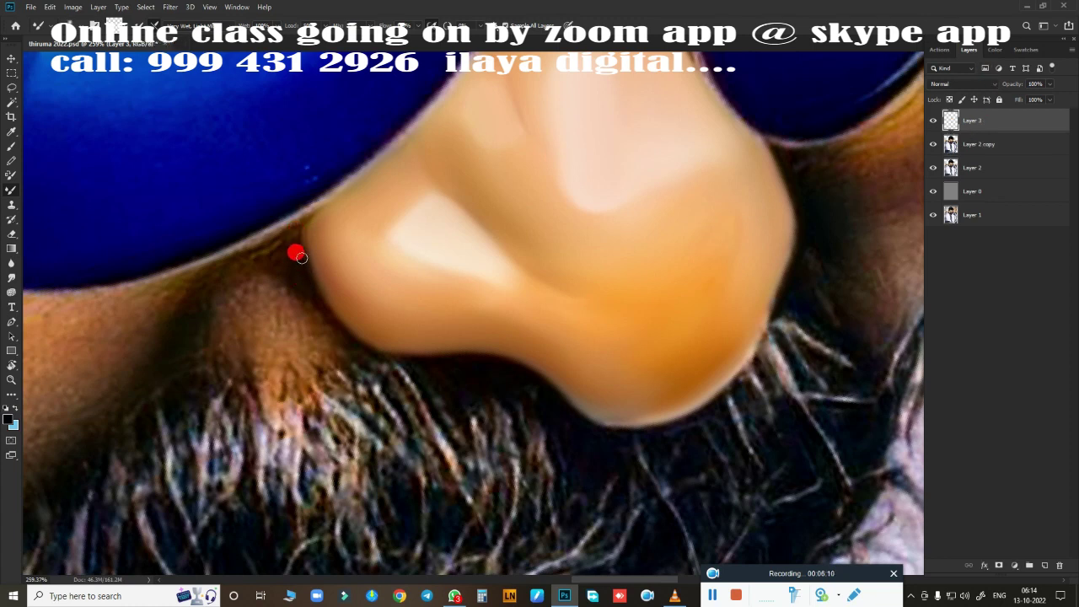
mouse_move(319, 202)
left_mouse_down()
mouse_move(356, 177)
mouse_move(295, 255)
left_mouse_up()
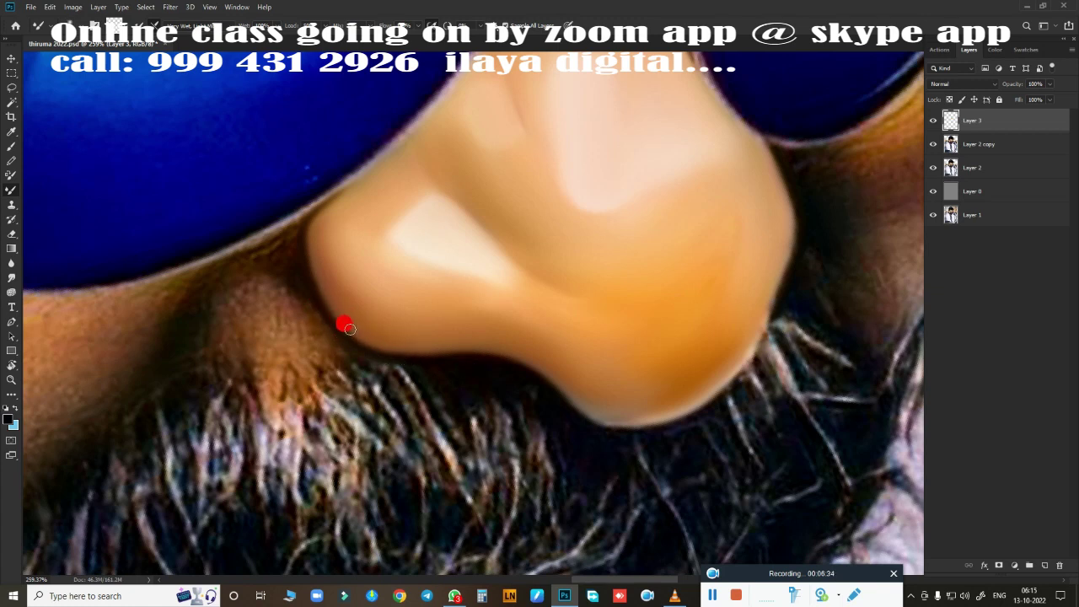
scroll(390, 344, "down", 3)
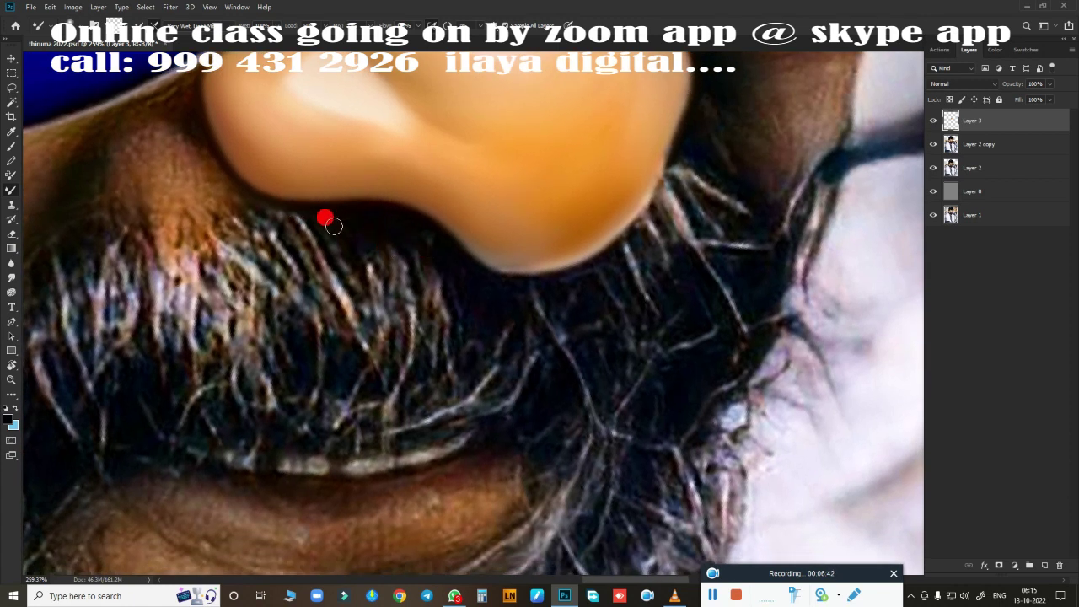
left_click_drag(333, 225, 349, 203)
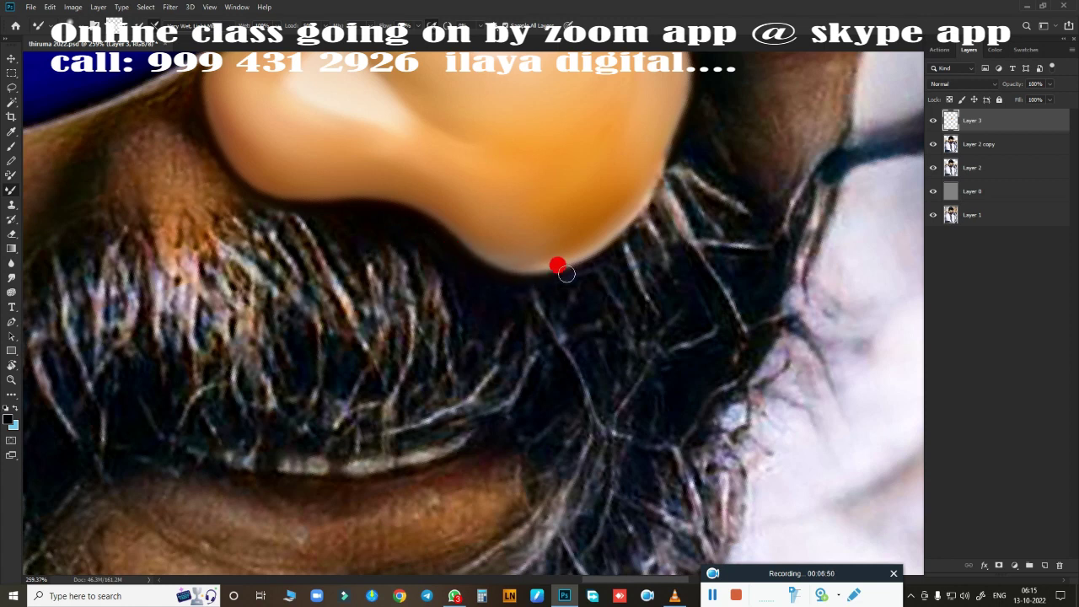
scroll(604, 289, "up", 3)
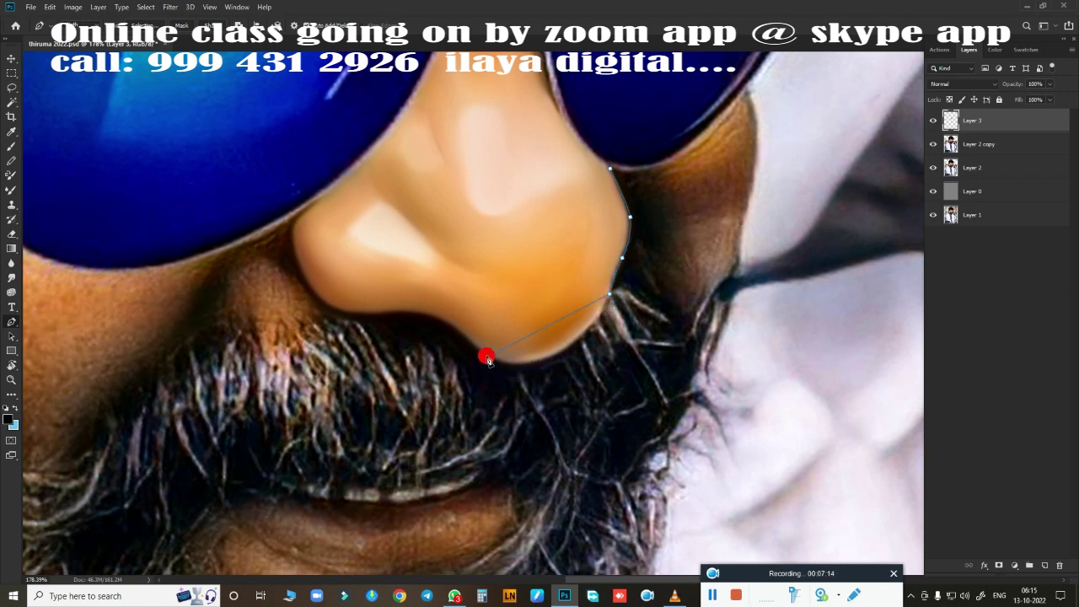
Step: Place curved Pen anchors from the nose's lower right, along its bottom and left nostril, up to the glasses bridge
mouse_move(487, 358)
left_mouse_down()
mouse_move(397, 329)
mouse_move(451, 322)
left_mouse_up()
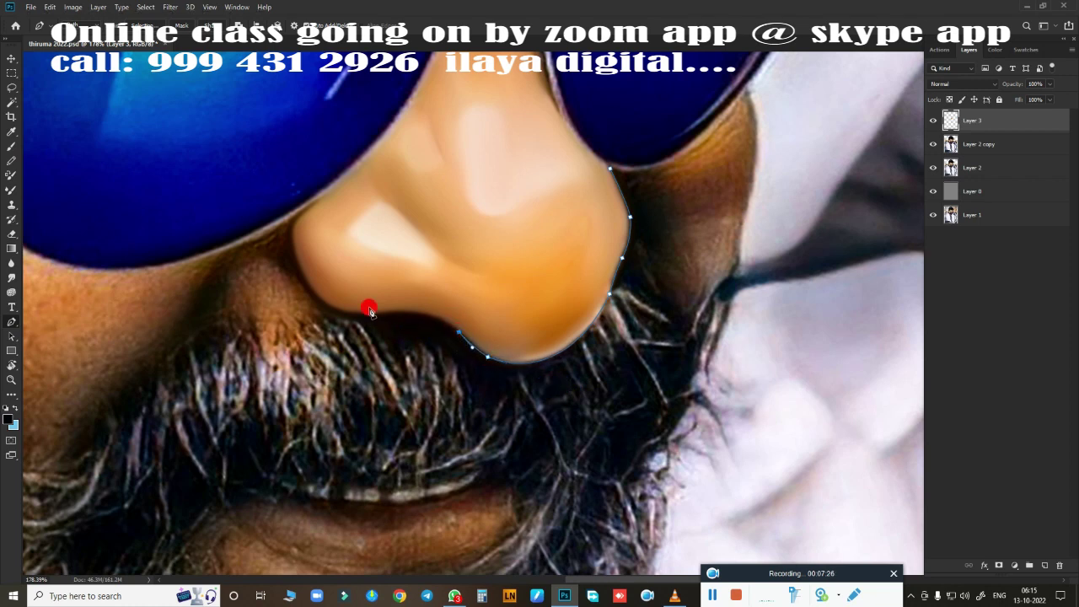
left_click_drag(365, 316, 285, 329)
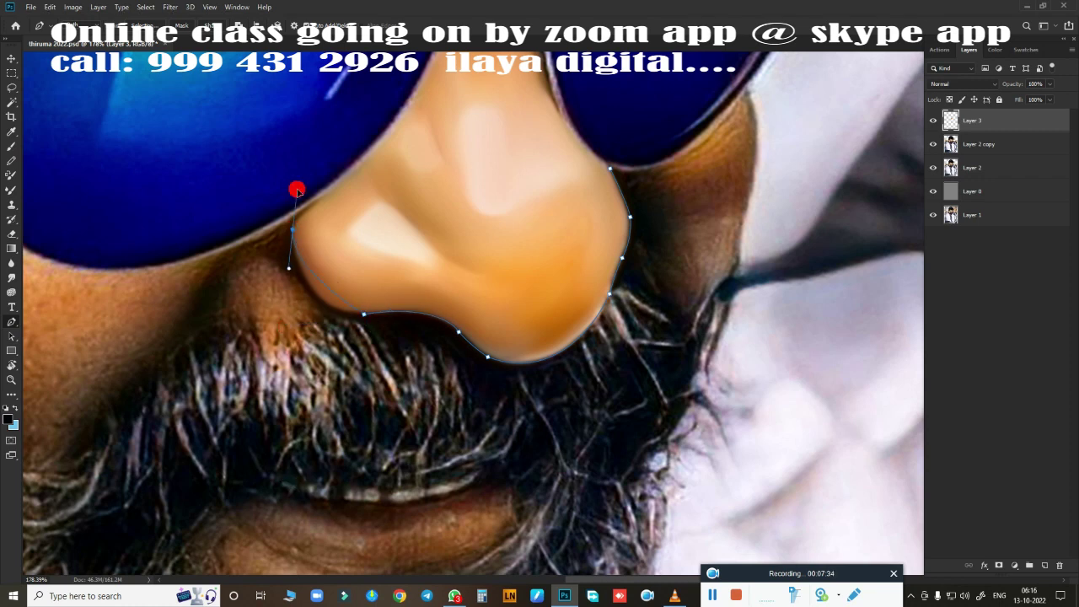
left_click_drag(297, 191, 287, 135)
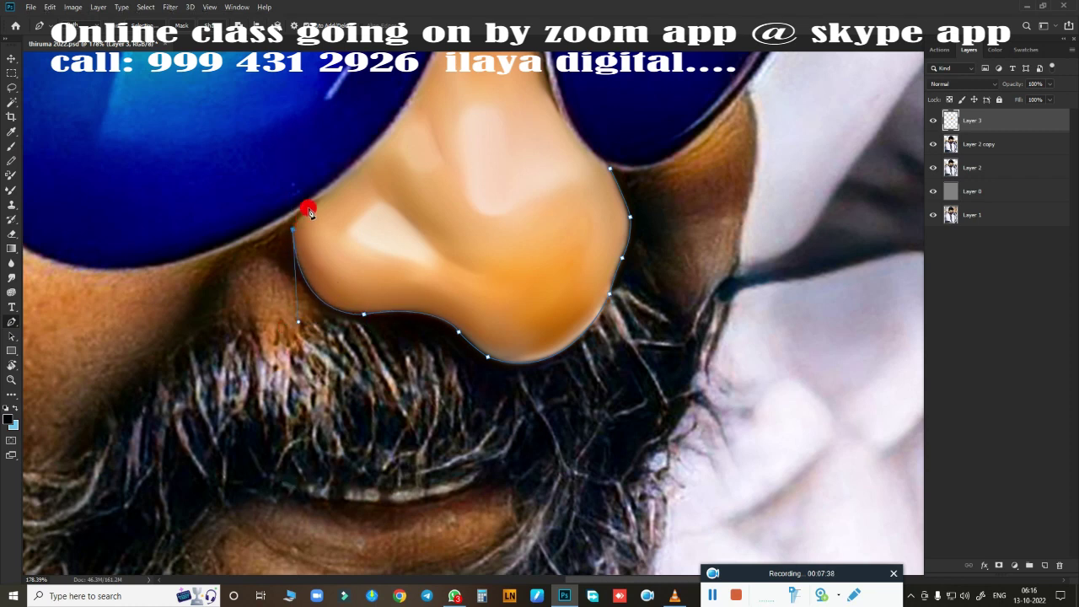
left_click_drag(394, 129, 403, 111)
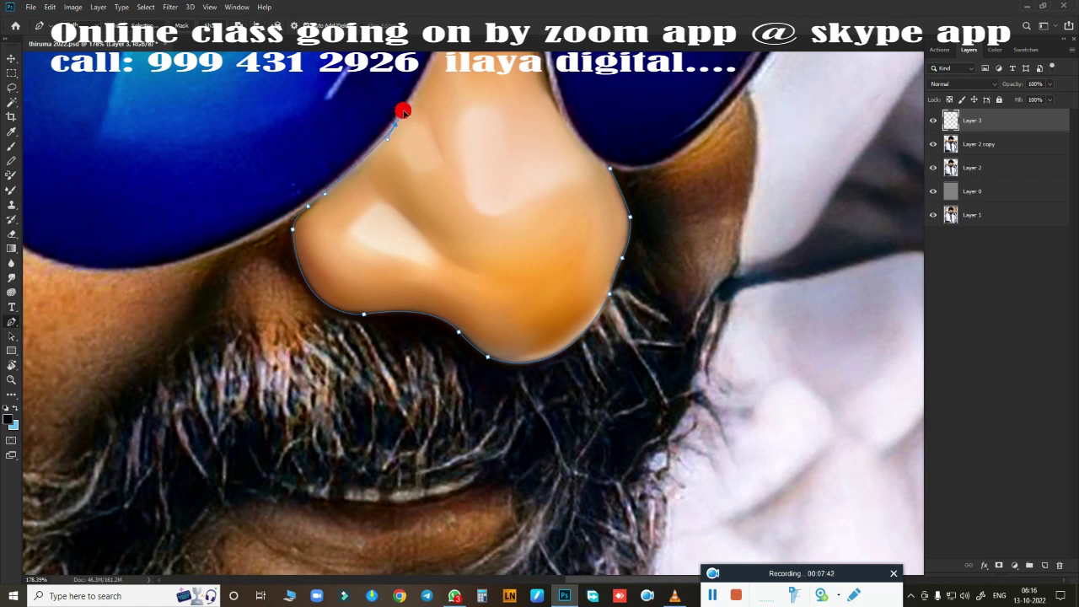
scroll(435, 133, "up", 3)
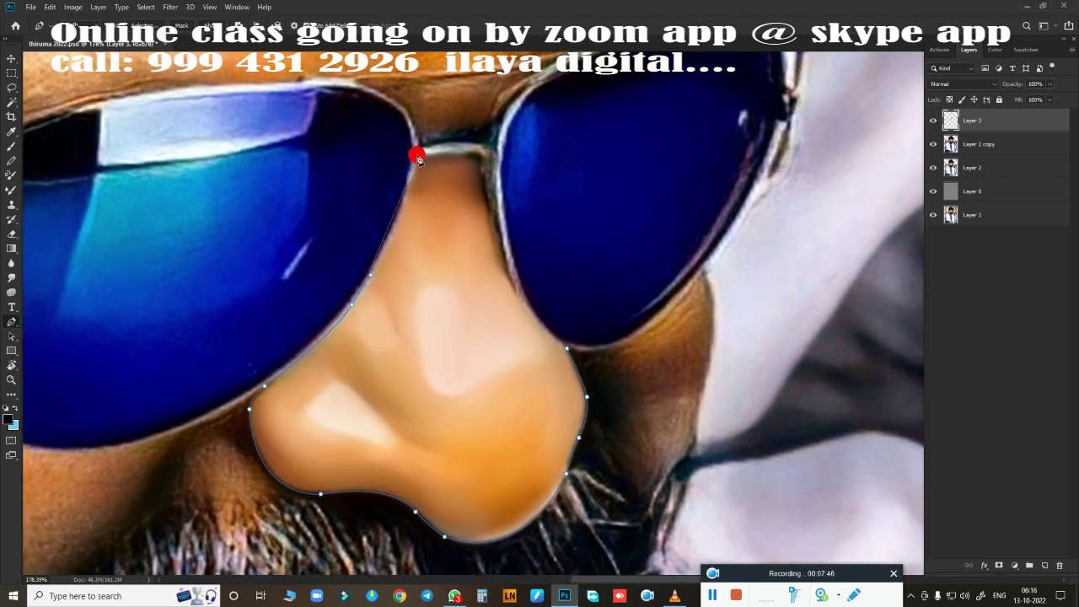
left_click_drag(417, 157, 420, 114)
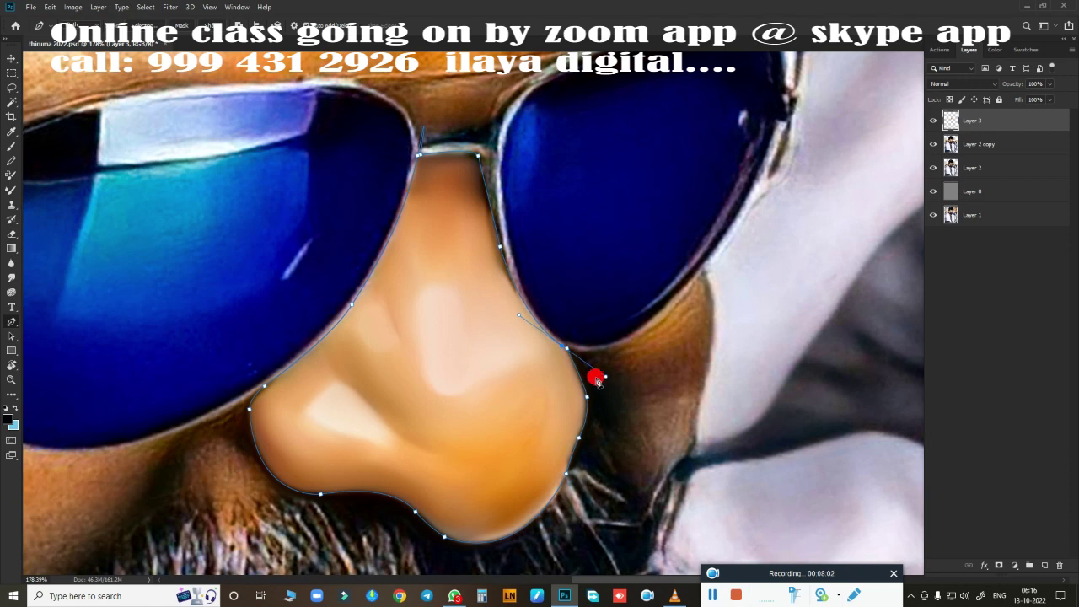
Step: Load the nose outline as a selection and feather it by 1.8 pixels
key("ctrl+Return")
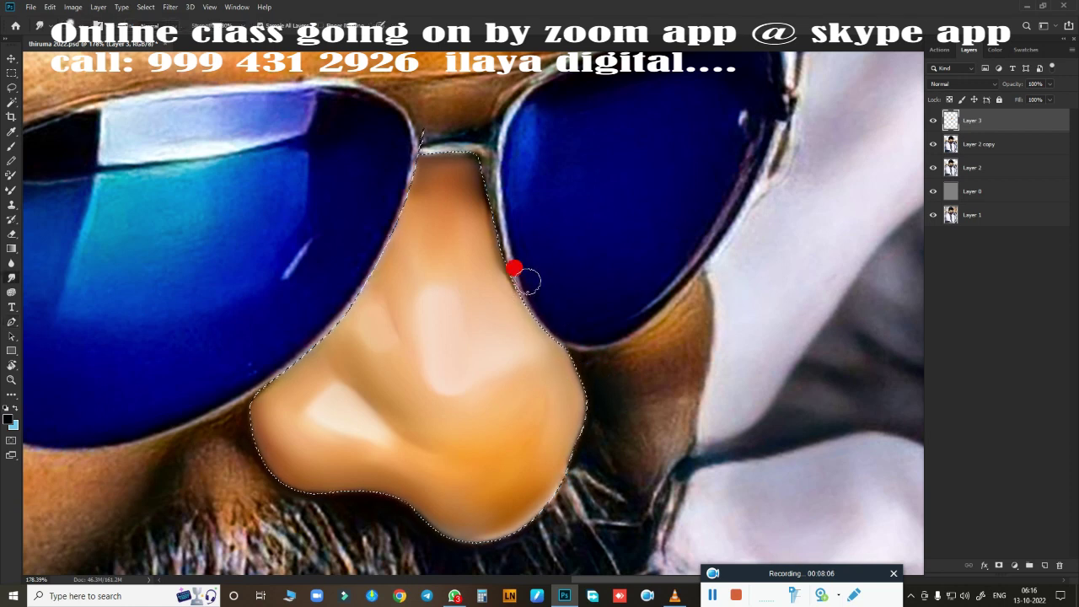
key("shift+F6")
type("1.8")
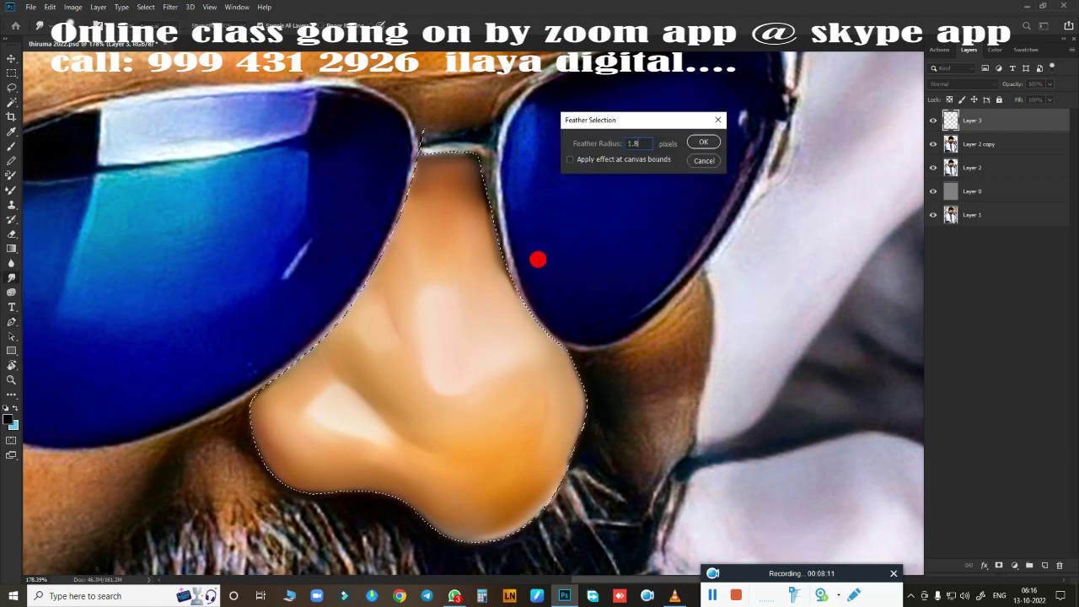
key("Return")
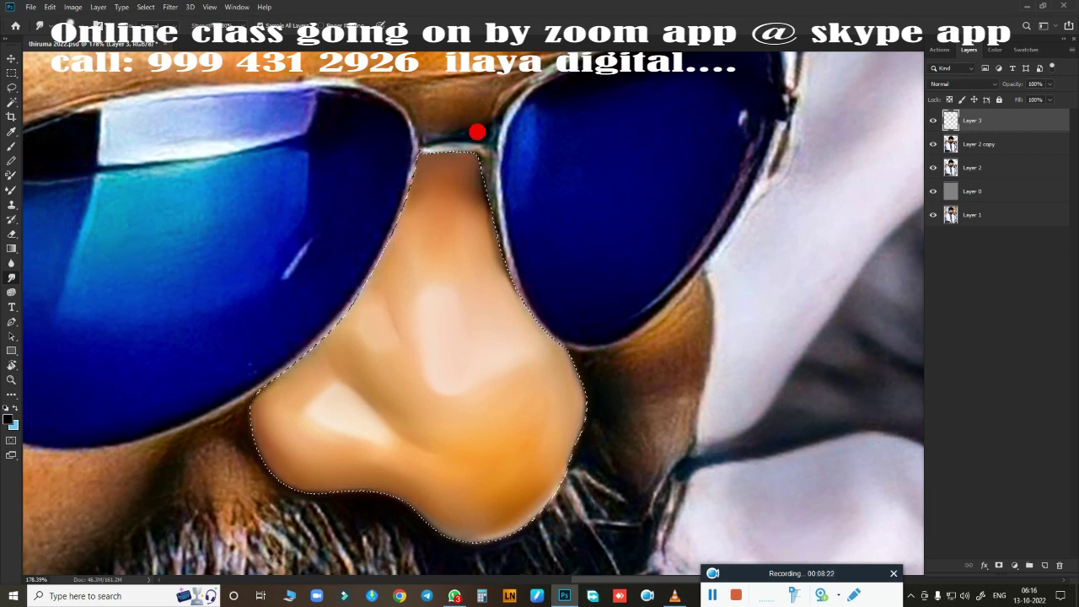
Step: Paint smooth skin tone along the nose's right and left edges, left nostril and dark bottom edge
mouse_move(453, 166)
left_mouse_down()
mouse_move(429, 180)
mouse_move(490, 251)
mouse_move(453, 209)
left_mouse_up()
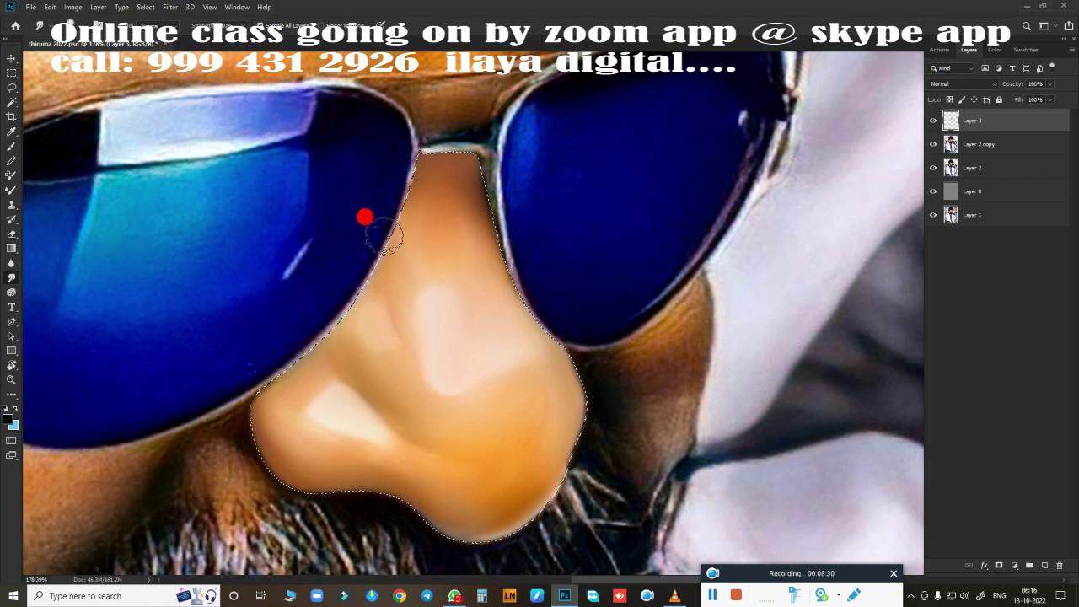
left_click_drag(376, 229, 354, 302)
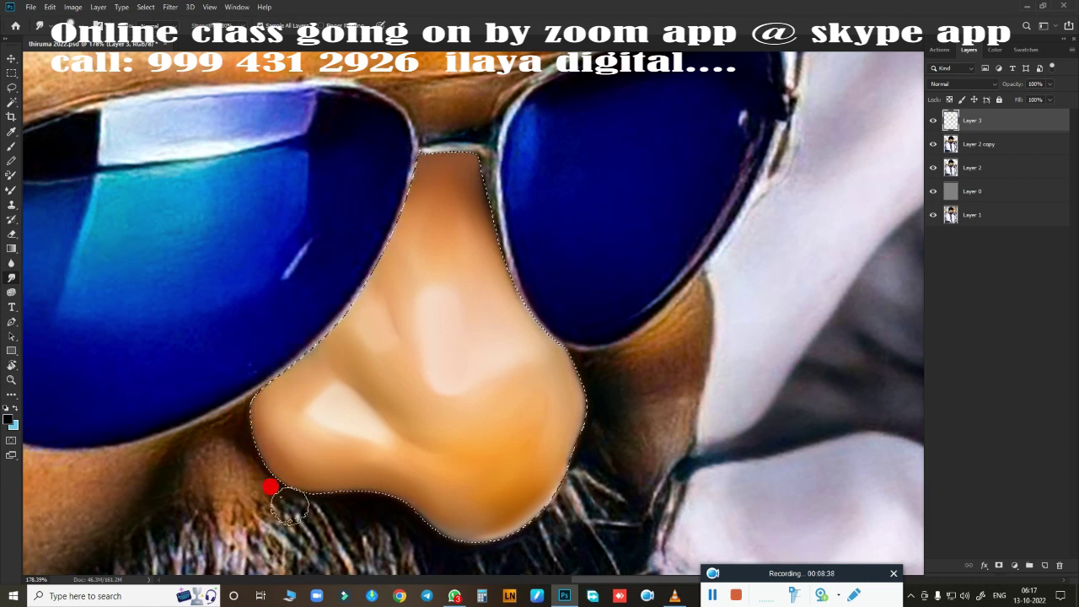
mouse_move(245, 426)
left_mouse_down()
mouse_move(274, 477)
mouse_move(375, 481)
left_mouse_up()
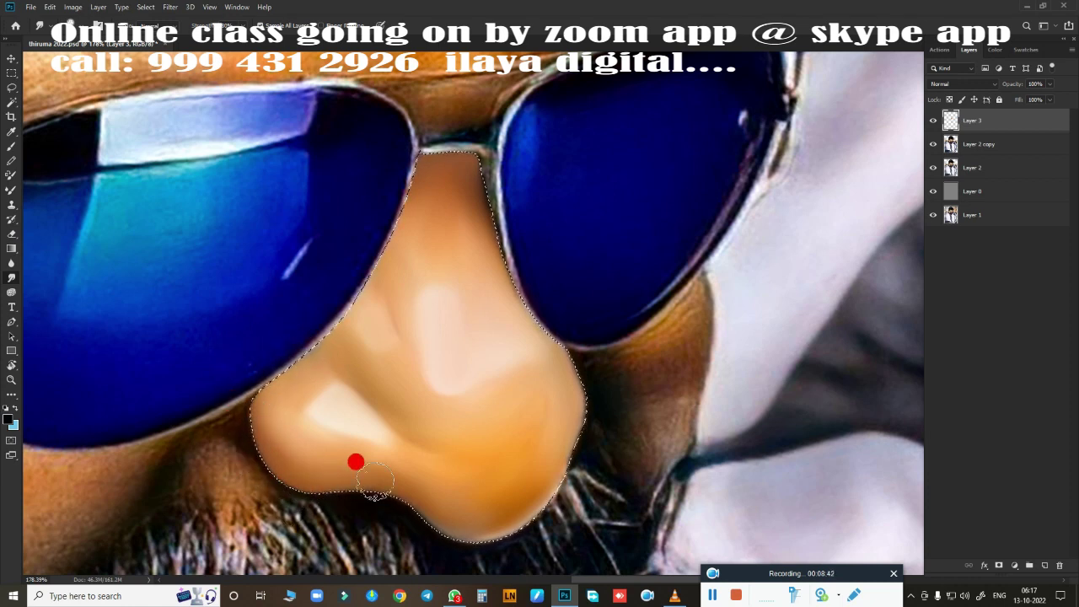
left_click_drag(297, 471, 394, 511)
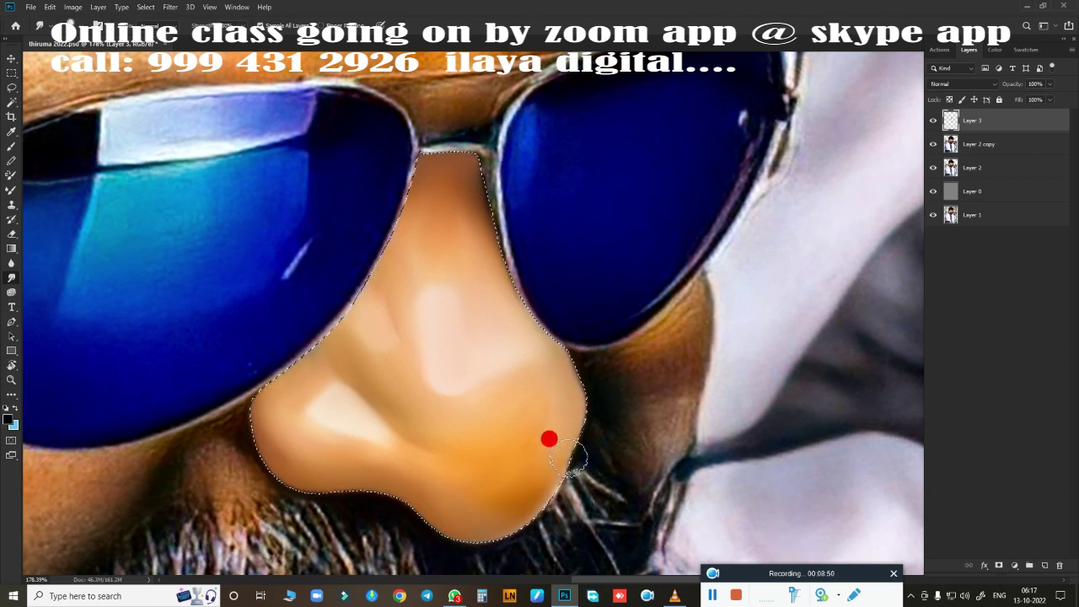
mouse_move(525, 451)
left_mouse_down()
mouse_move(481, 498)
mouse_move(450, 477)
mouse_move(501, 383)
mouse_move(412, 458)
mouse_move(377, 469)
left_mouse_up()
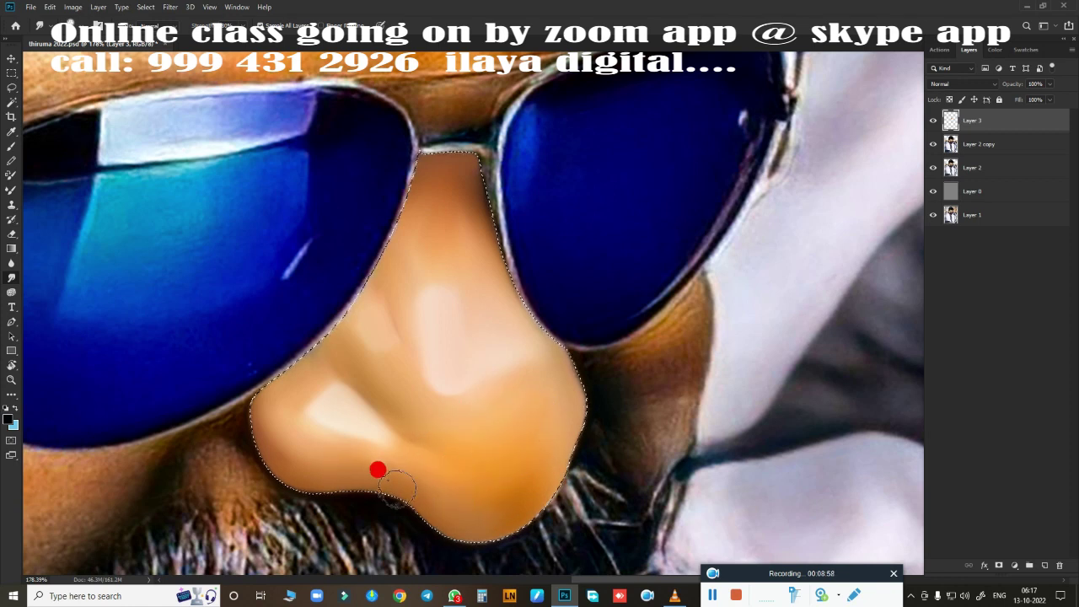
mouse_move(527, 472)
left_mouse_down()
mouse_move(534, 356)
mouse_move(558, 355)
left_mouse_up()
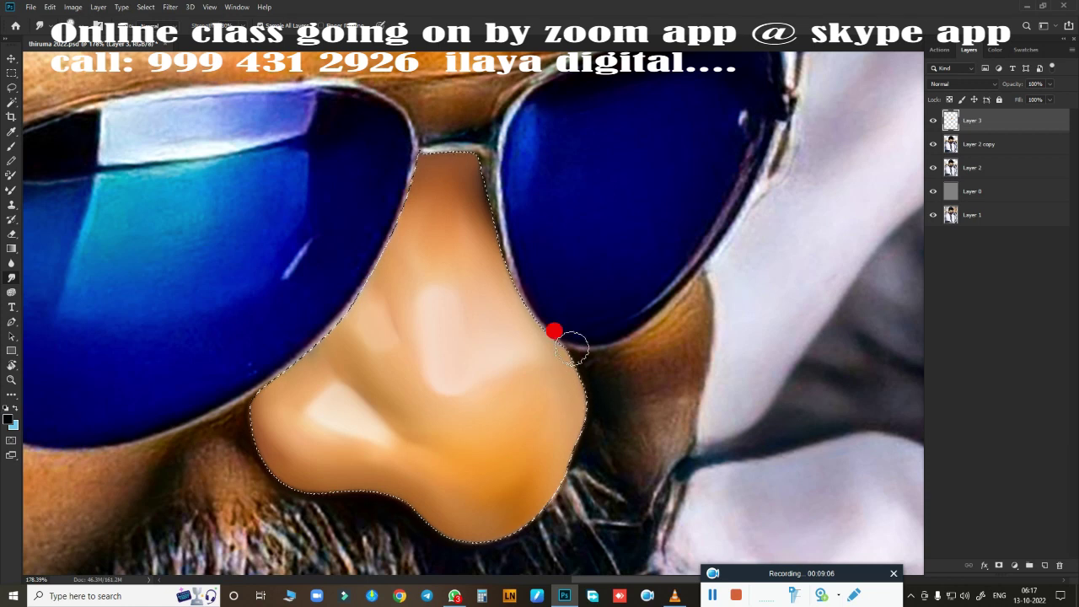
Step: Recentre the view on the bridge and brighten the strip beside the right lens rim
left_click_drag(402, 322, 465, 315)
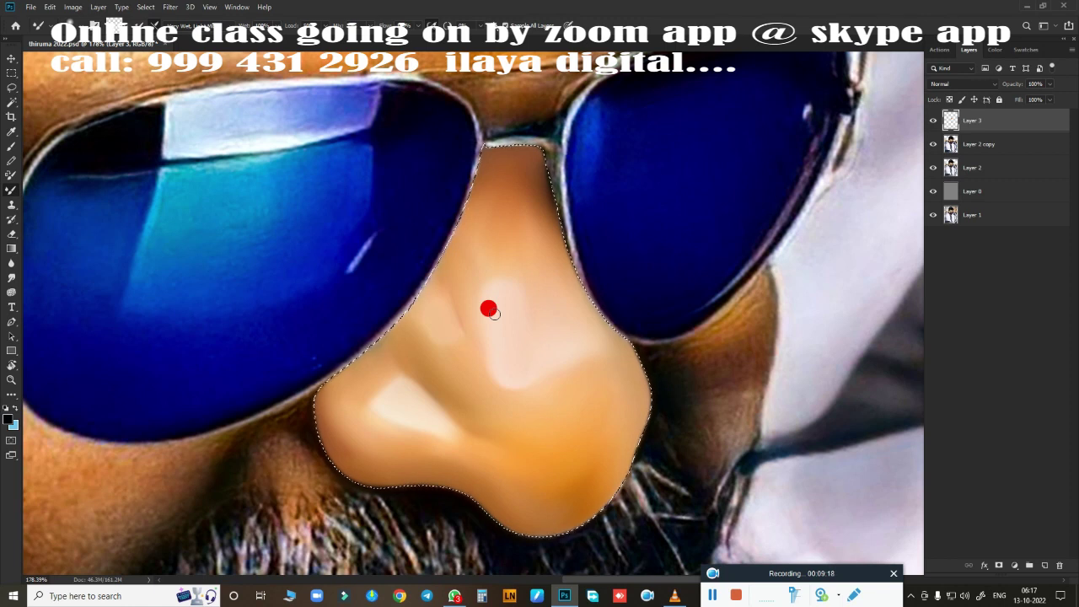
scroll(481, 349, "up", 2)
scroll(513, 295, "up", 3)
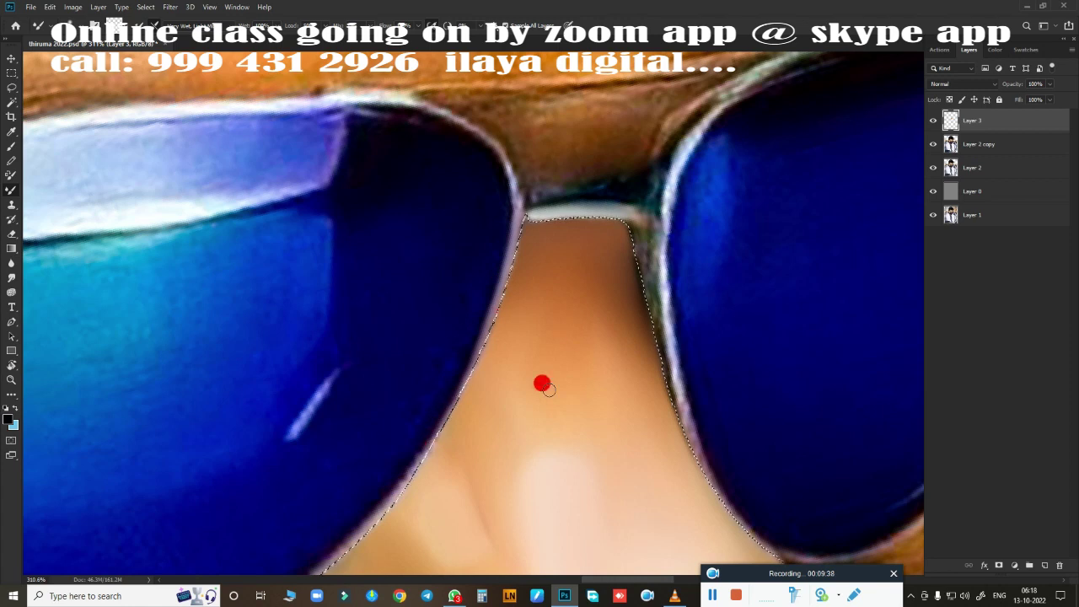
scroll(505, 379, "down", 3)
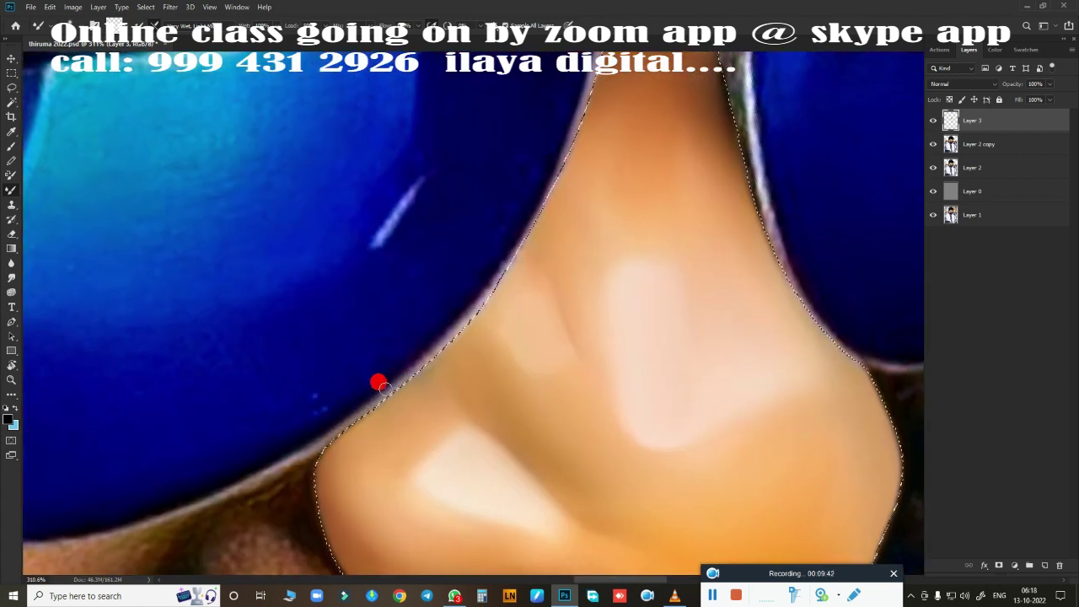
scroll(540, 257, "up", 1)
scroll(549, 263, "up", 3)
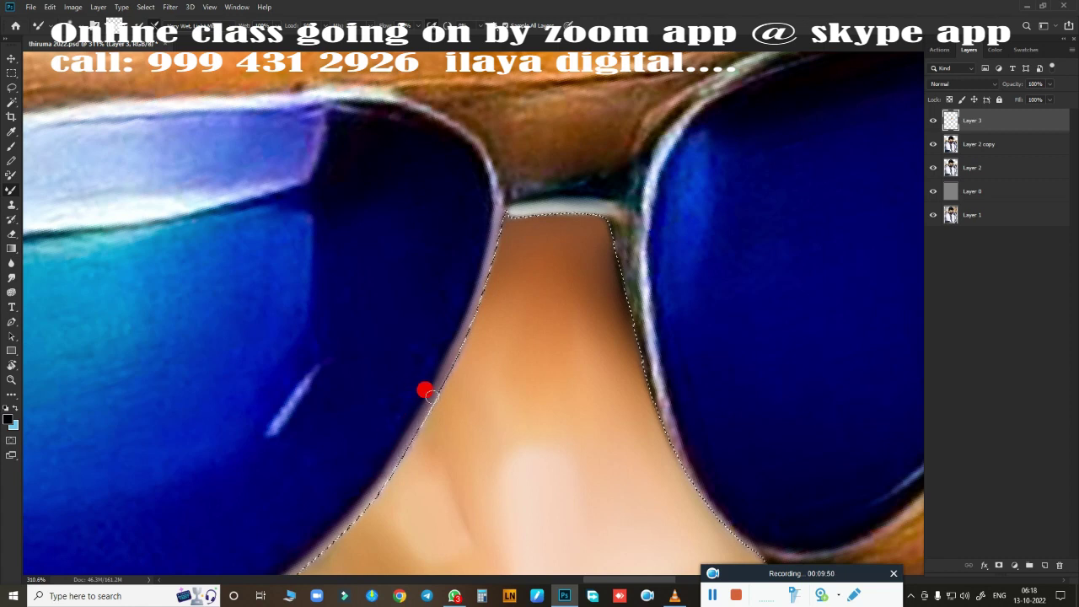
left_click_drag(611, 349, 394, 328)
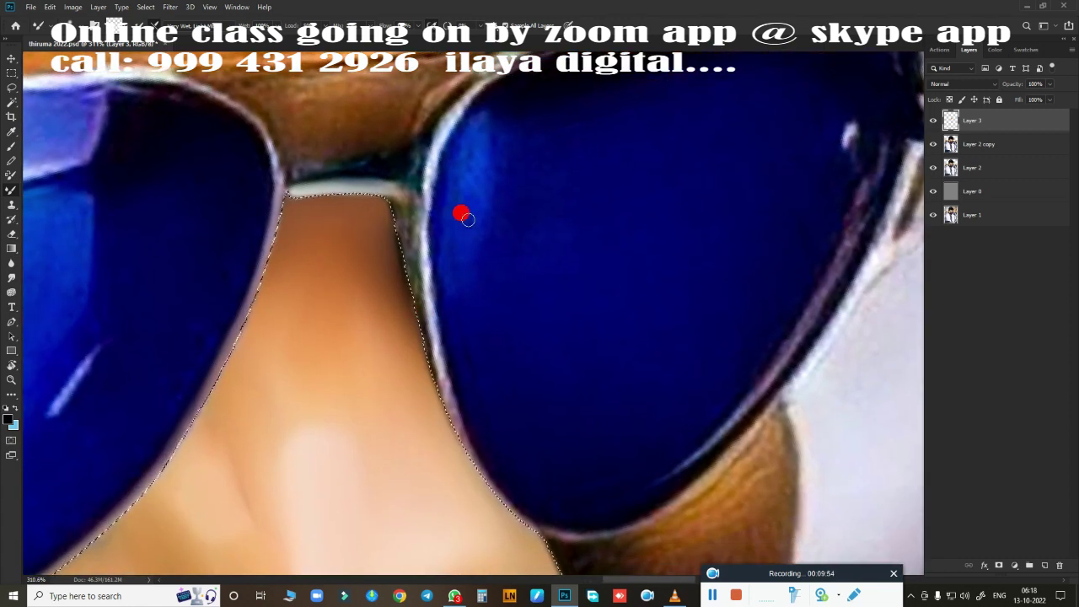
mouse_move(404, 241)
left_mouse_down()
mouse_move(414, 325)
mouse_move(419, 203)
mouse_move(414, 245)
mouse_move(431, 320)
mouse_move(415, 303)
mouse_move(436, 402)
mouse_move(455, 438)
mouse_move(534, 494)
mouse_move(545, 310)
mouse_move(486, 296)
mouse_move(466, 306)
mouse_move(523, 327)
mouse_move(489, 316)
mouse_move(534, 417)
mouse_move(517, 494)
mouse_move(585, 385)
mouse_move(640, 181)
mouse_move(612, 202)
mouse_move(608, 245)
mouse_move(581, 290)
mouse_move(450, 357)
mouse_move(380, 345)
mouse_move(494, 357)
mouse_move(571, 310)
mouse_move(615, 205)
mouse_move(669, 361)
mouse_move(663, 271)
mouse_move(588, 253)
mouse_move(482, 254)
mouse_move(439, 194)
mouse_move(435, 101)
mouse_move(439, 202)
mouse_move(547, 296)
mouse_move(544, 320)
left_mouse_up()
Step: Smooth the hairy area below the cheek and the cheek up toward the lens edge
scroll(579, 295, "down", 5)
scroll(579, 295, "down", 3)
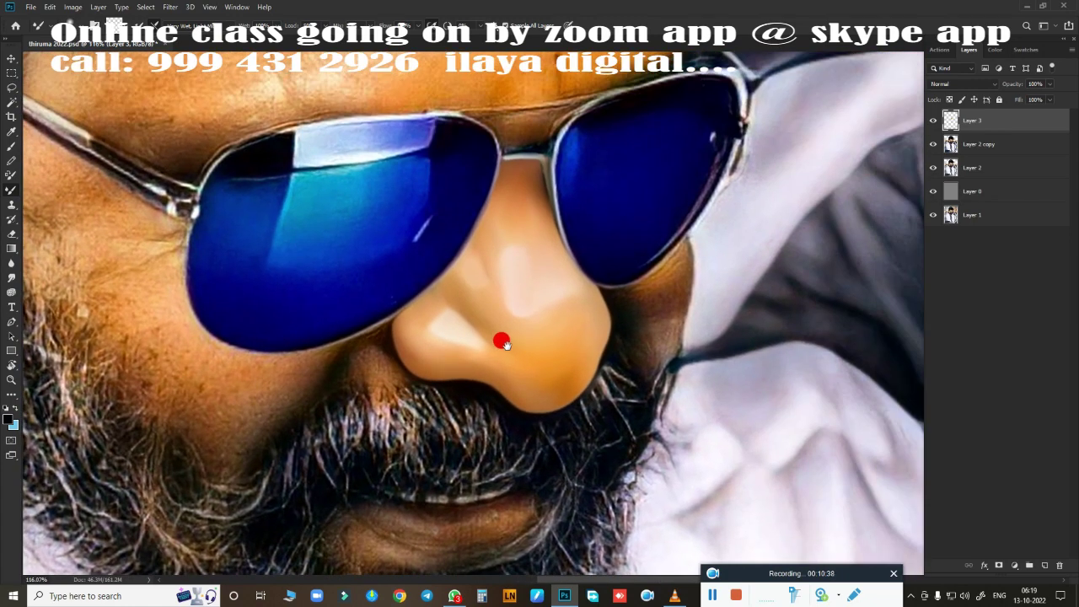
scroll(498, 339, "down", 2)
scroll(571, 294, "up", 2)
scroll(561, 342, "up", 2)
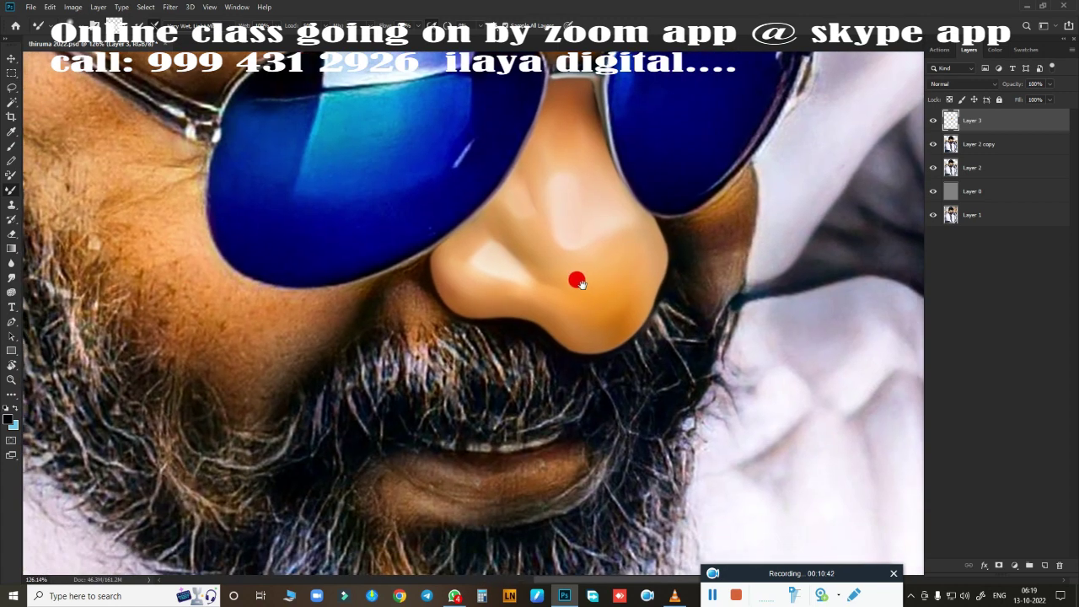
scroll(578, 279, "up", 2)
scroll(527, 256, "up", 2)
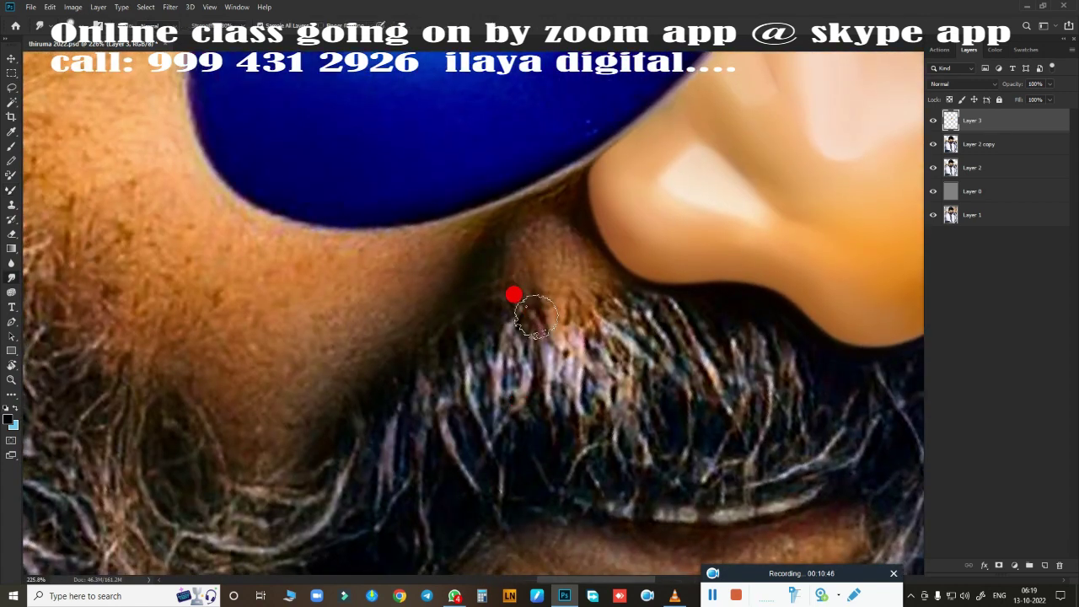
scroll(514, 294, "down", 1)
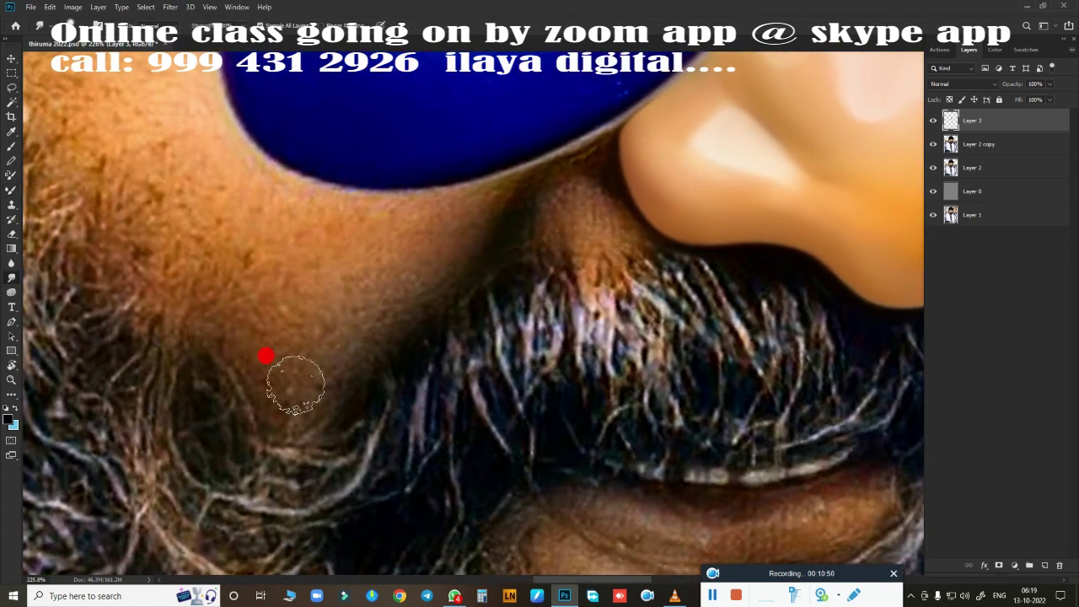
mouse_move(264, 371)
left_mouse_down()
mouse_move(319, 386)
mouse_move(258, 357)
mouse_move(205, 308)
mouse_move(352, 320)
mouse_move(371, 341)
mouse_move(296, 426)
mouse_move(407, 340)
mouse_move(291, 385)
mouse_move(395, 325)
mouse_move(354, 354)
mouse_move(486, 217)
mouse_move(491, 184)
left_mouse_up()
key("[")
key("[")
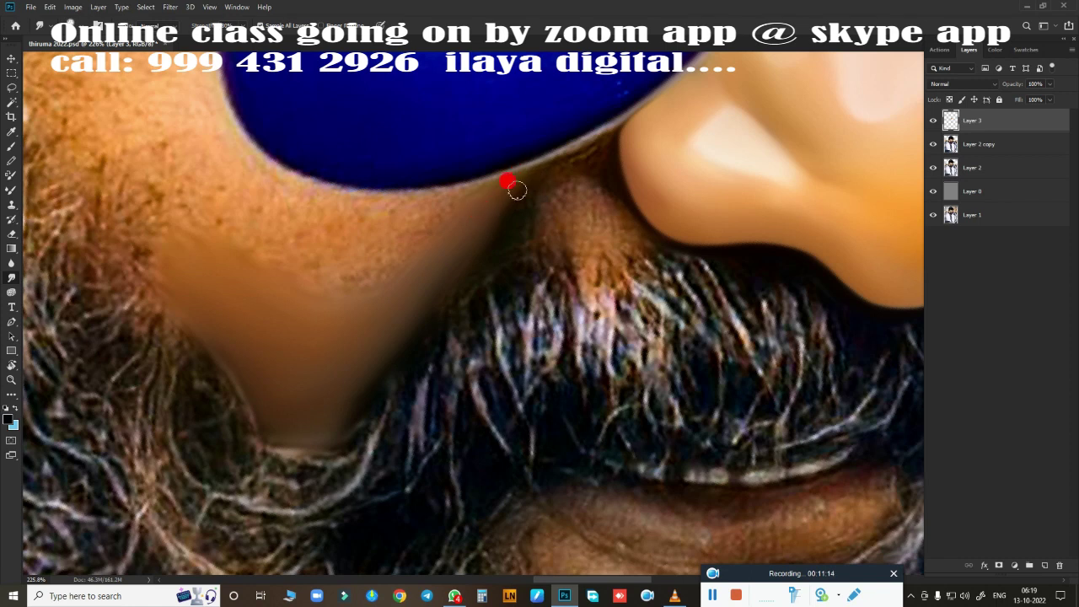
mouse_move(439, 288)
left_mouse_down()
mouse_move(354, 363)
mouse_move(279, 287)
mouse_move(233, 184)
mouse_move(359, 228)
mouse_move(343, 222)
mouse_move(511, 183)
mouse_move(447, 212)
mouse_move(462, 210)
mouse_move(513, 188)
mouse_move(429, 241)
mouse_move(480, 216)
mouse_move(424, 261)
mouse_move(508, 191)
mouse_move(461, 260)
mouse_move(439, 243)
mouse_move(339, 421)
mouse_move(371, 253)
mouse_move(221, 214)
left_mouse_up()
Step: Smooth the blotchy cheek and the crease under the nose, then hide Layer 3 to compare
key("]")
key("[")
key("[")
mouse_move(234, 229)
left_mouse_down()
mouse_move(289, 276)
mouse_move(373, 264)
mouse_move(253, 259)
left_mouse_up()
mouse_move(563, 312)
left_mouse_down()
mouse_move(596, 191)
mouse_move(568, 198)
mouse_move(570, 210)
mouse_move(549, 201)
mouse_move(540, 241)
mouse_move(549, 248)
mouse_move(508, 203)
mouse_move(501, 248)
mouse_move(481, 270)
mouse_move(508, 238)
mouse_move(481, 288)
mouse_move(508, 284)
mouse_move(530, 260)
mouse_move(513, 205)
left_mouse_up()
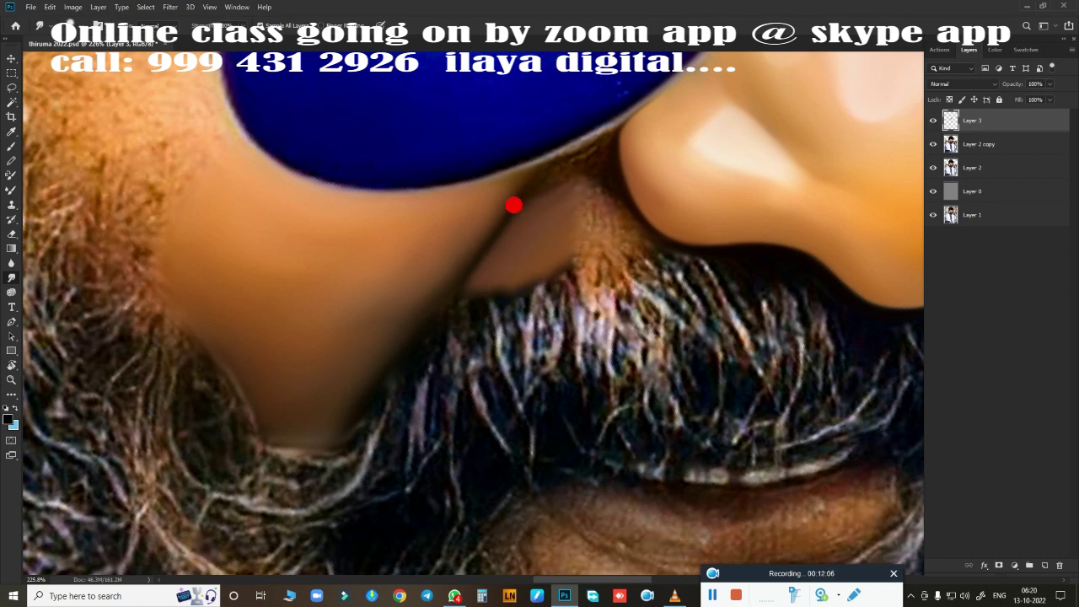
mouse_move(478, 268)
left_mouse_down()
mouse_move(548, 180)
mouse_move(588, 221)
mouse_move(610, 223)
mouse_move(599, 180)
mouse_move(651, 256)
mouse_move(561, 241)
mouse_move(598, 233)
mouse_move(530, 193)
mouse_move(540, 218)
mouse_move(498, 270)
mouse_move(460, 264)
mouse_move(358, 380)
mouse_move(500, 253)
mouse_move(385, 301)
mouse_move(326, 380)
mouse_move(486, 312)
mouse_move(488, 377)
mouse_move(446, 258)
mouse_move(481, 270)
mouse_move(492, 250)
mouse_move(501, 301)
mouse_move(490, 245)
left_mouse_up()
scroll(326, 381, "up", 3)
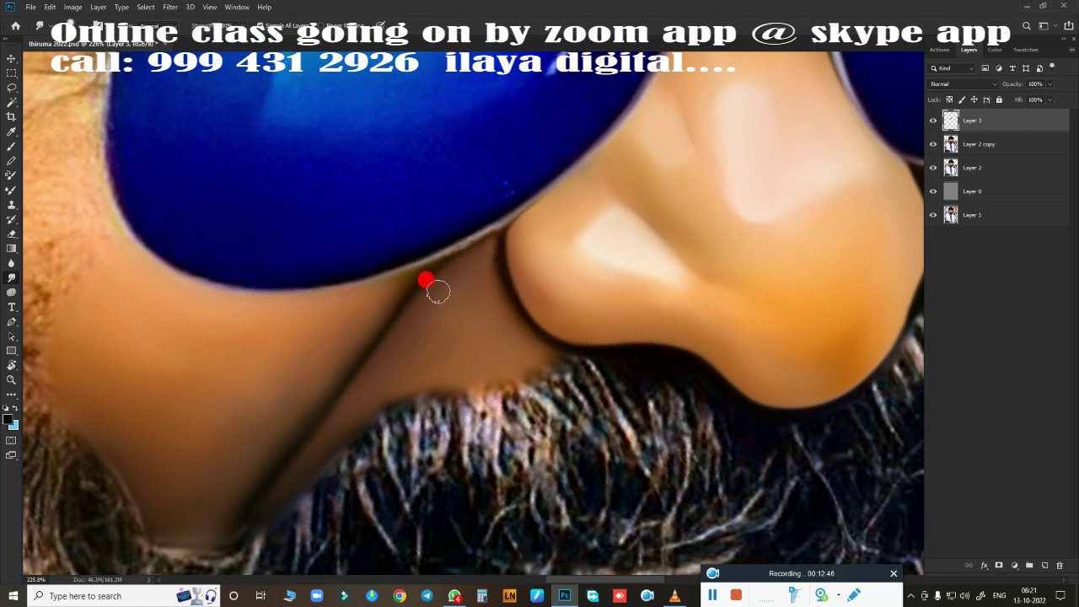
left_click_drag(438, 291, 518, 338)
left_click(930, 122)
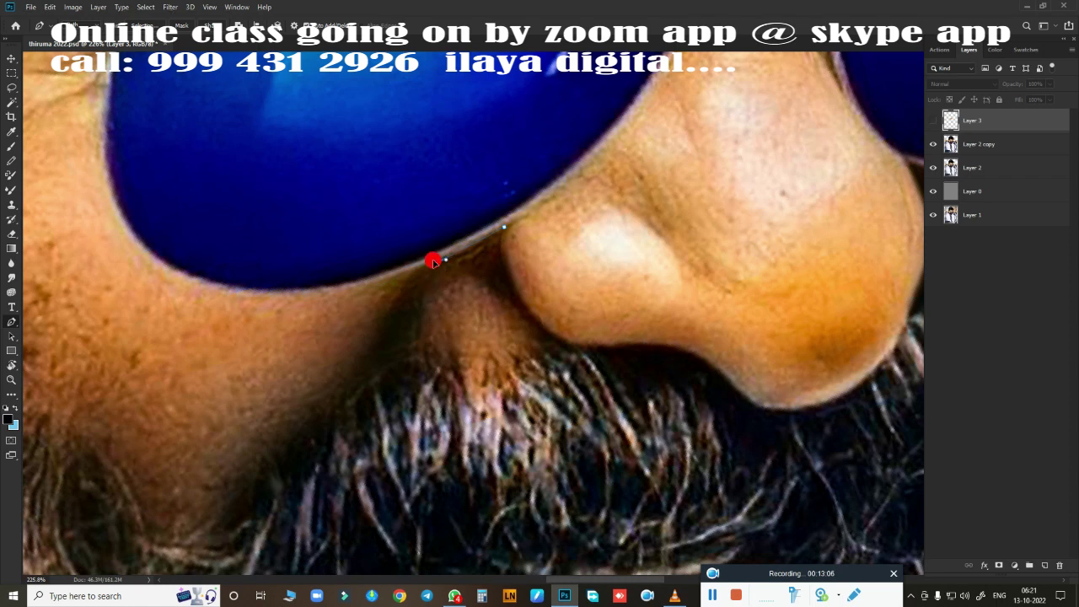
Step: Outline the skin patch beside the nose down the moustache edge and load it as a selection
mouse_move(434, 266)
left_mouse_down()
mouse_move(515, 234)
mouse_move(590, 139)
mouse_move(564, 164)
left_mouse_up()
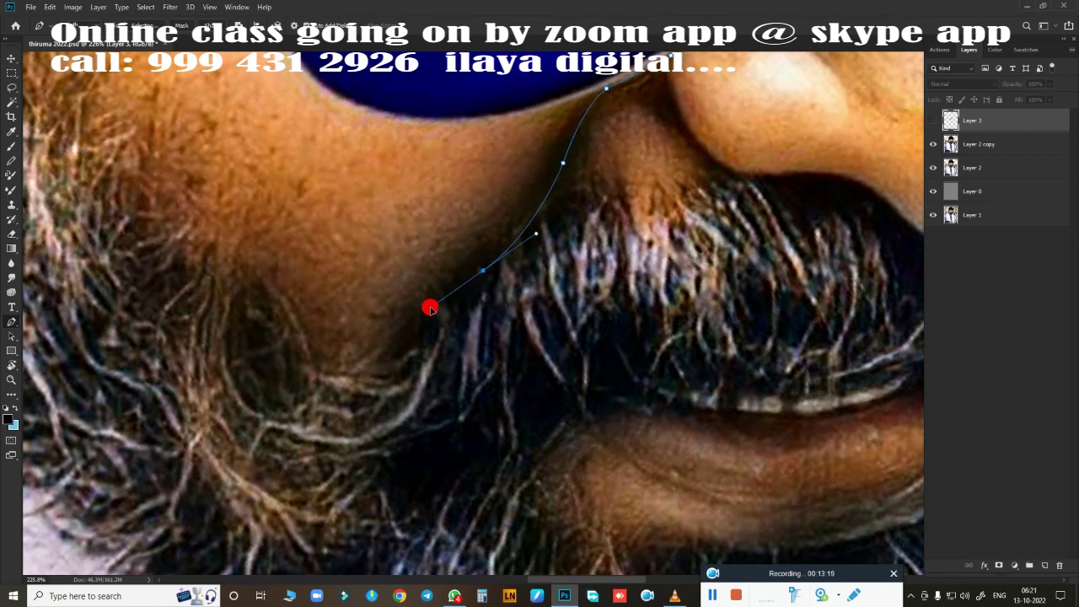
mouse_move(429, 310)
left_mouse_down()
mouse_move(439, 369)
mouse_move(412, 375)
left_mouse_up()
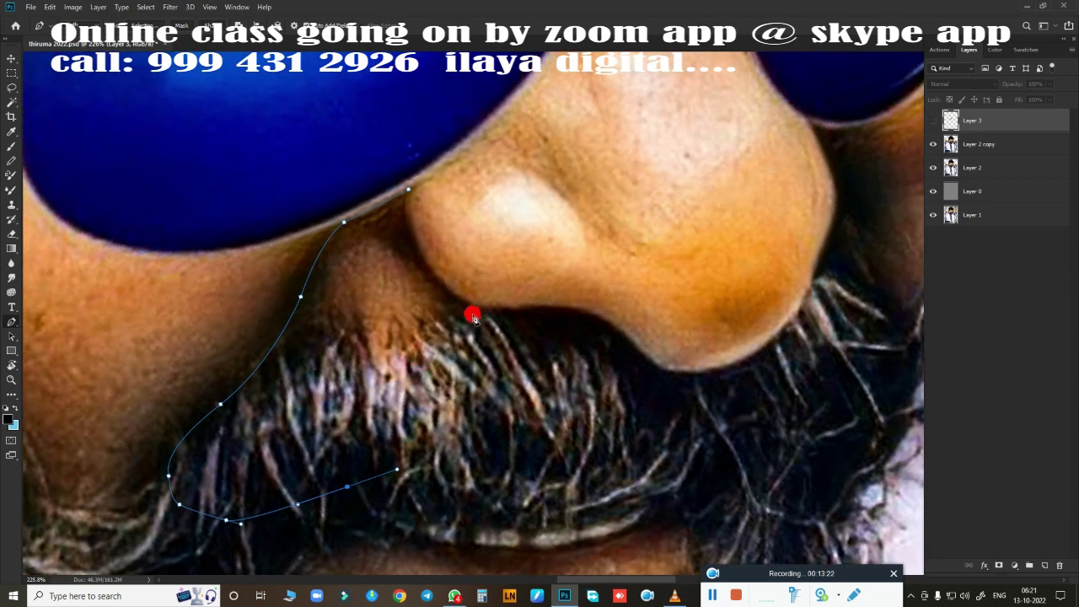
left_click_drag(407, 229, 396, 171)
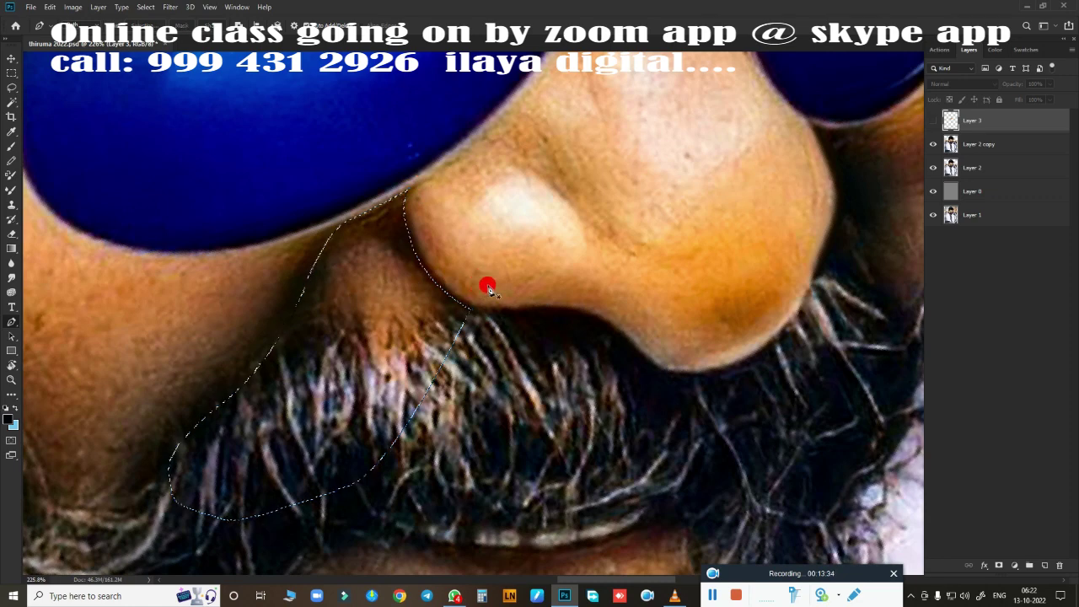
key("ctrl+Return")
Step: Show Layer 3 again, zoom in on the selected patch and feather the selection
left_click(932, 121)
left_click_drag(795, 186, 586, 251)
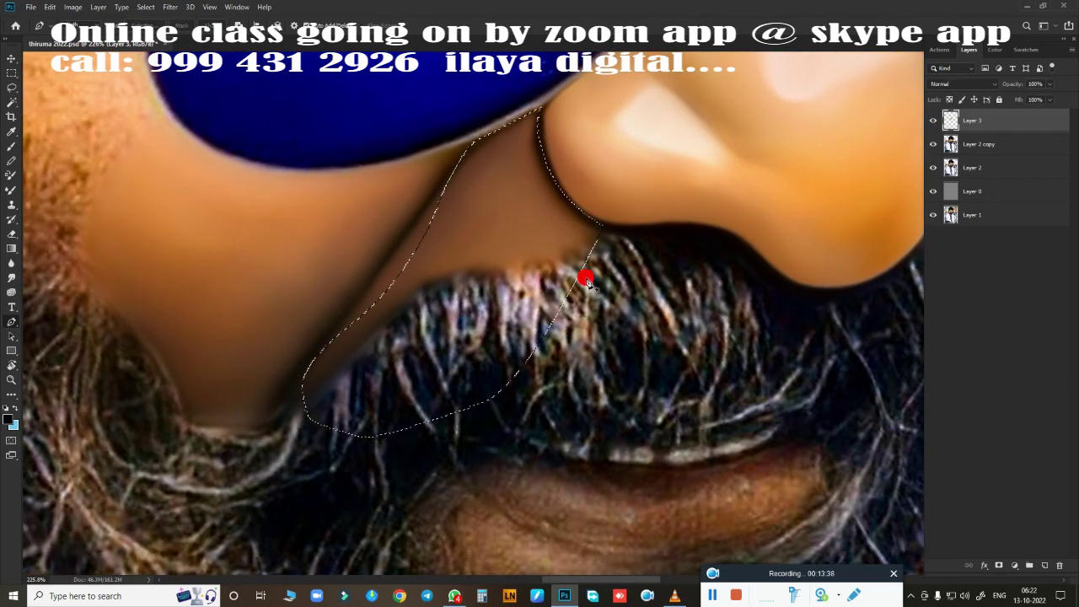
left_click_drag(629, 279, 626, 307)
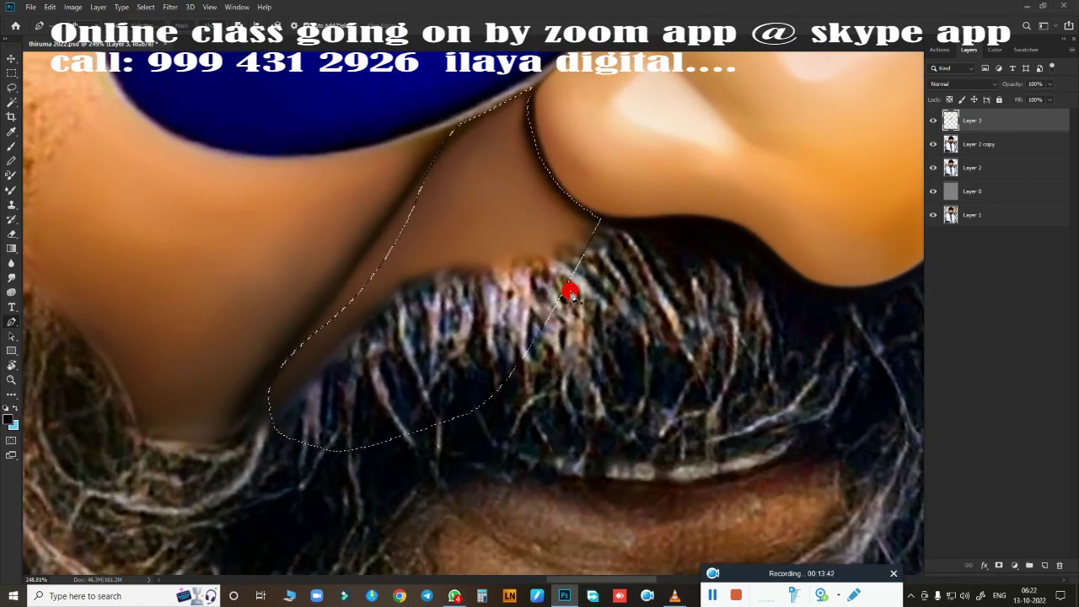
key("j")
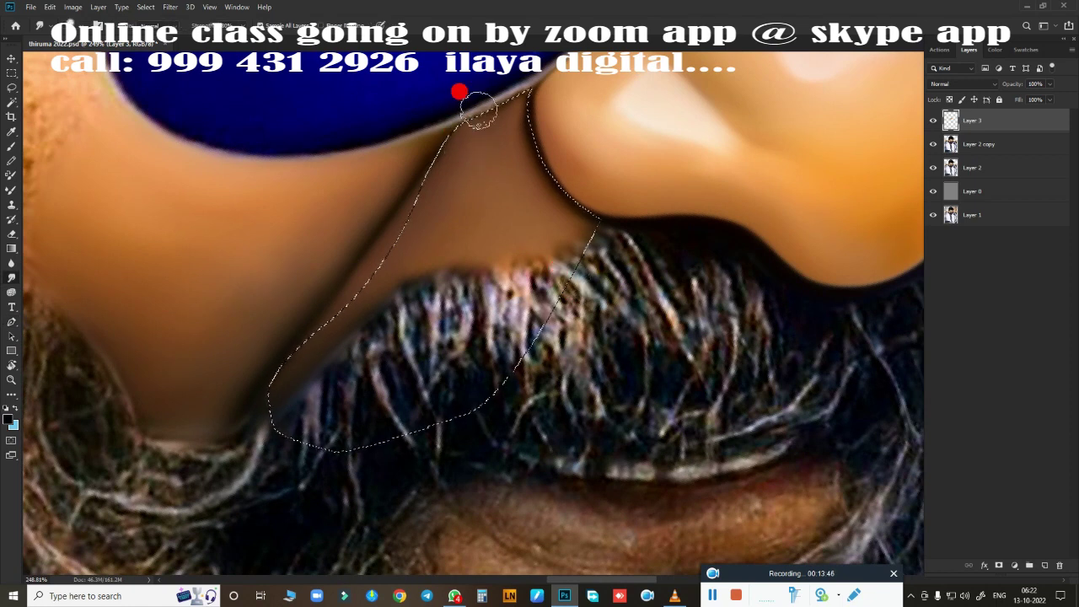
key("shift+F6")
key("Return")
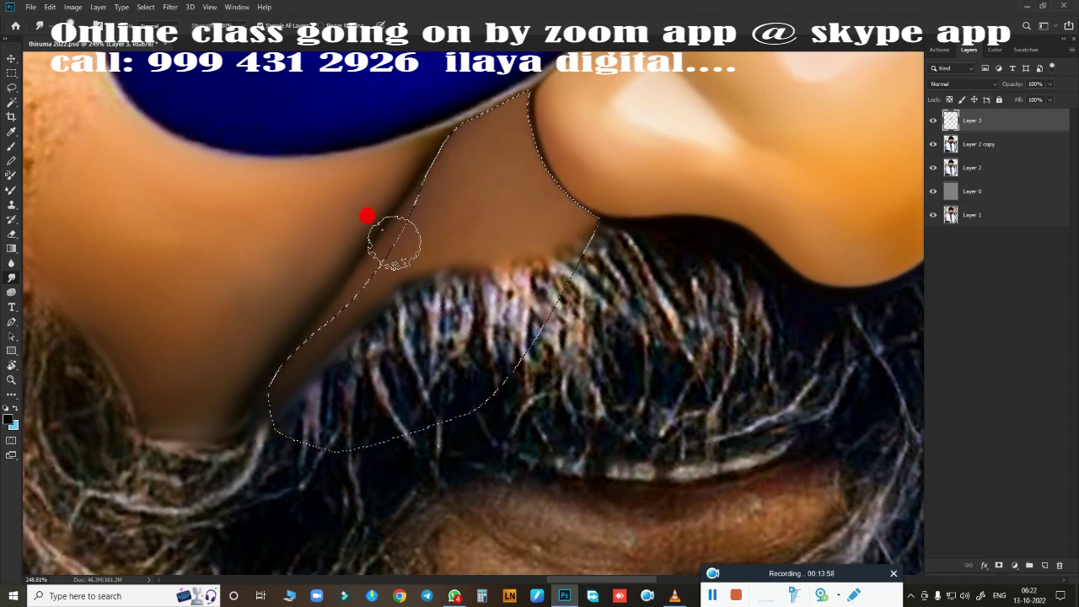
Step: Switch to the Eraser, zoom around the moustache and toggle Layer 3 to compare with the original
key("e")
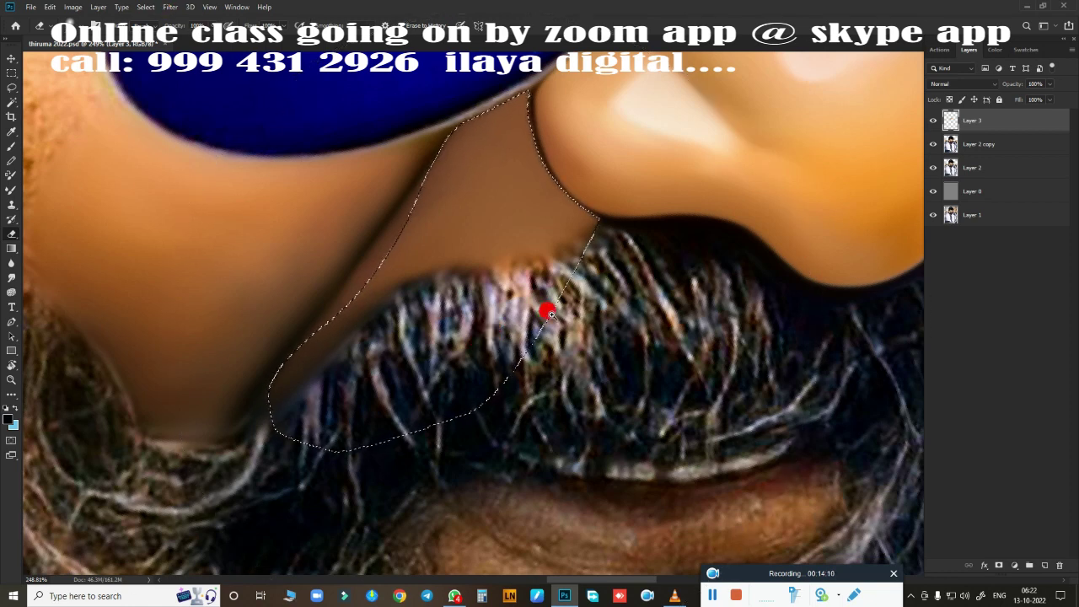
scroll(549, 313, "down", 5)
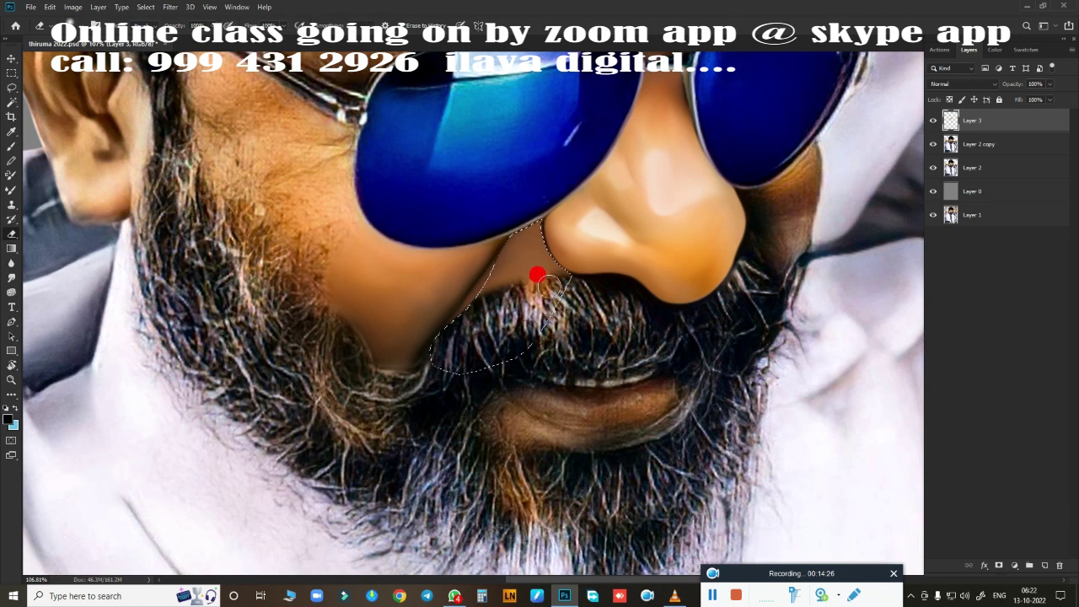
key("ctrl+0")
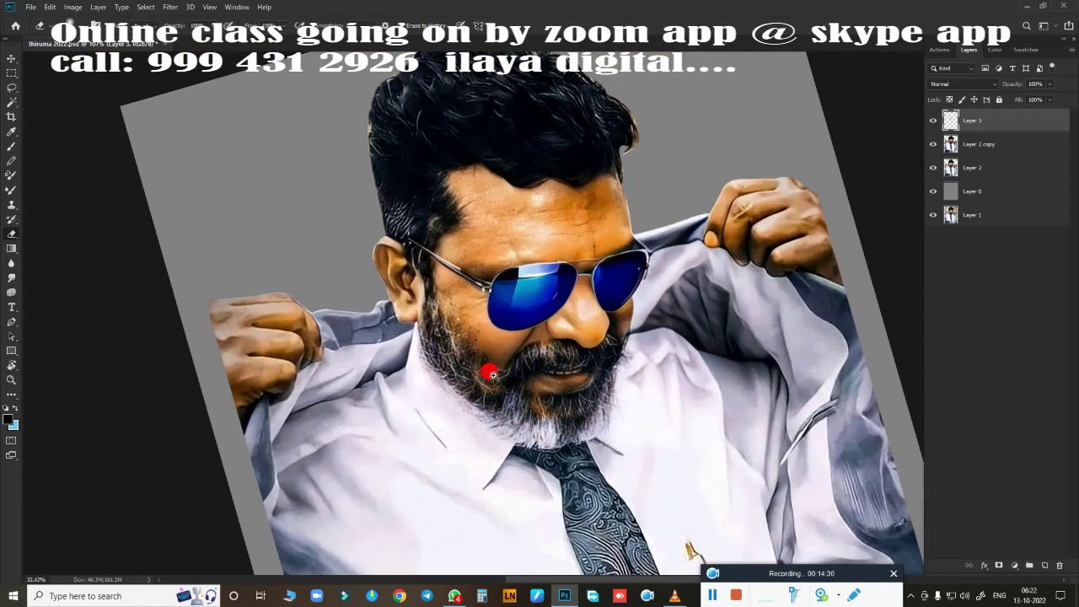
scroll(498, 329, "up", 5)
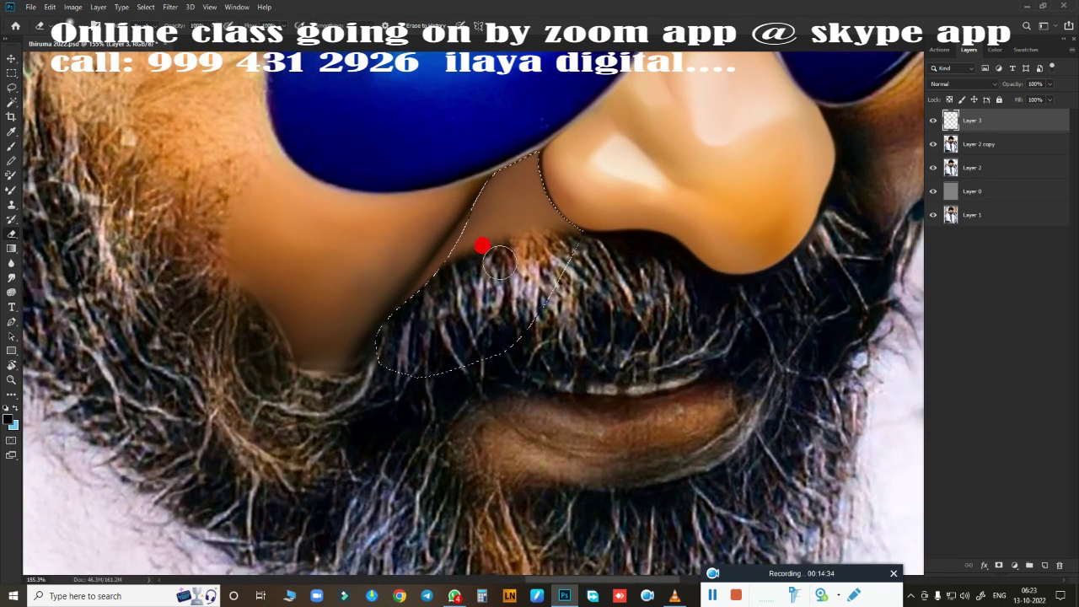
key("ctrl+0")
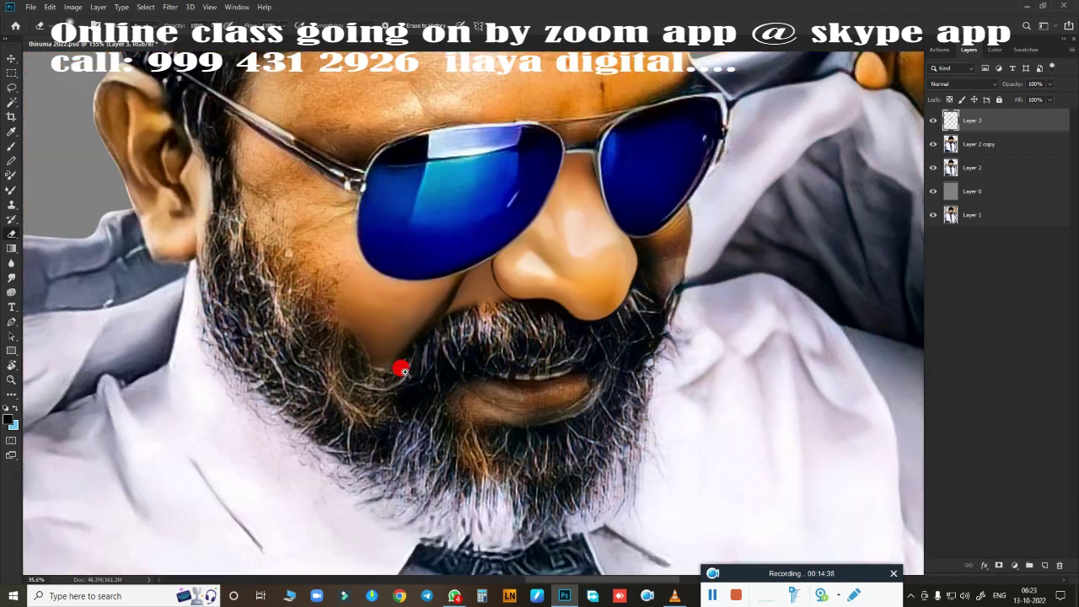
scroll(448, 380, "up", 6)
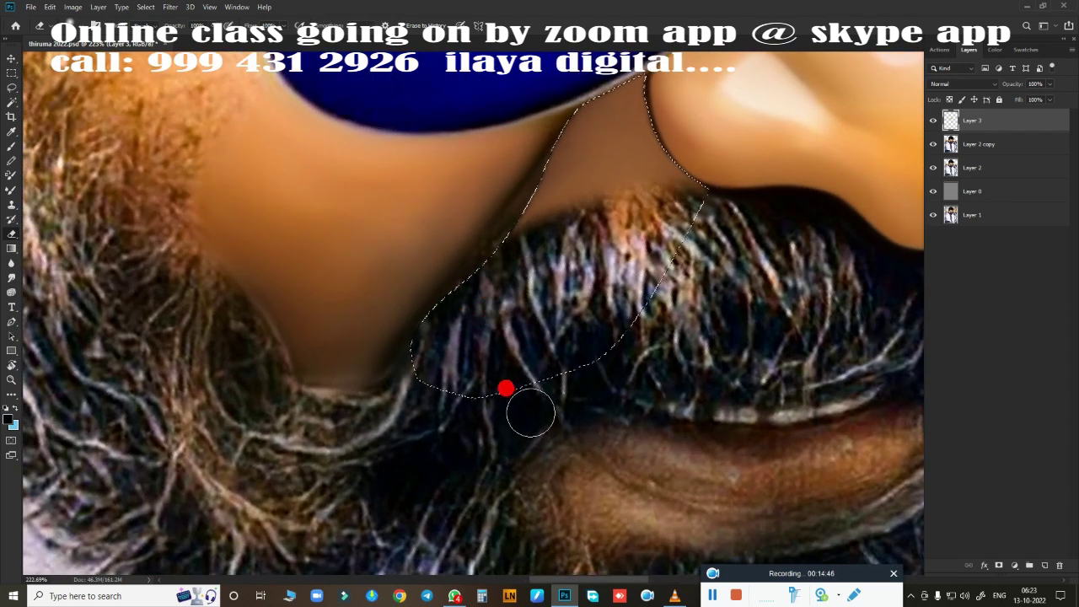
left_click(933, 120)
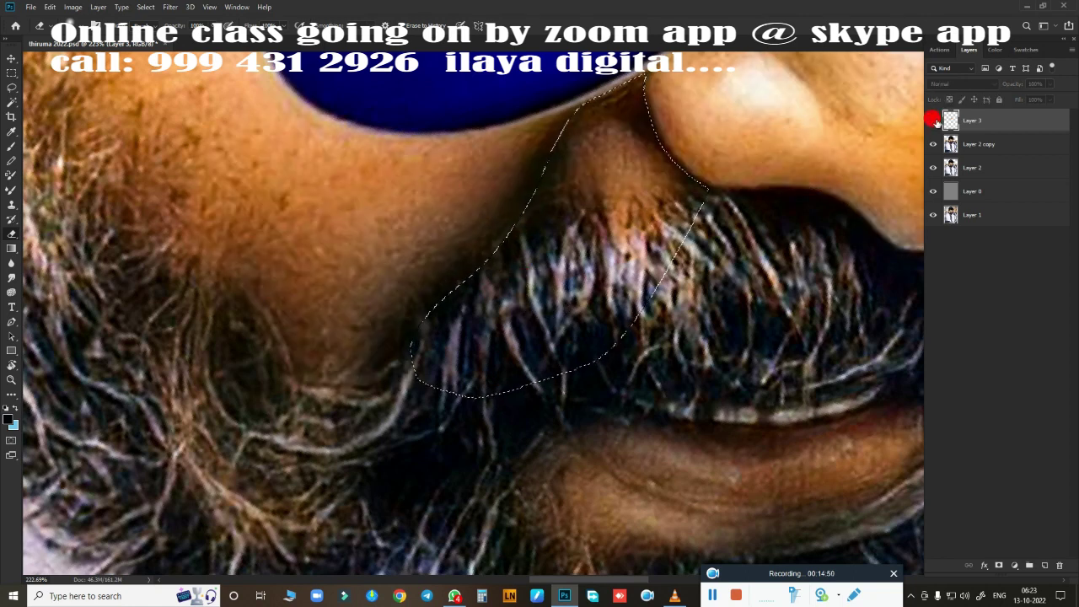
left_click(933, 121)
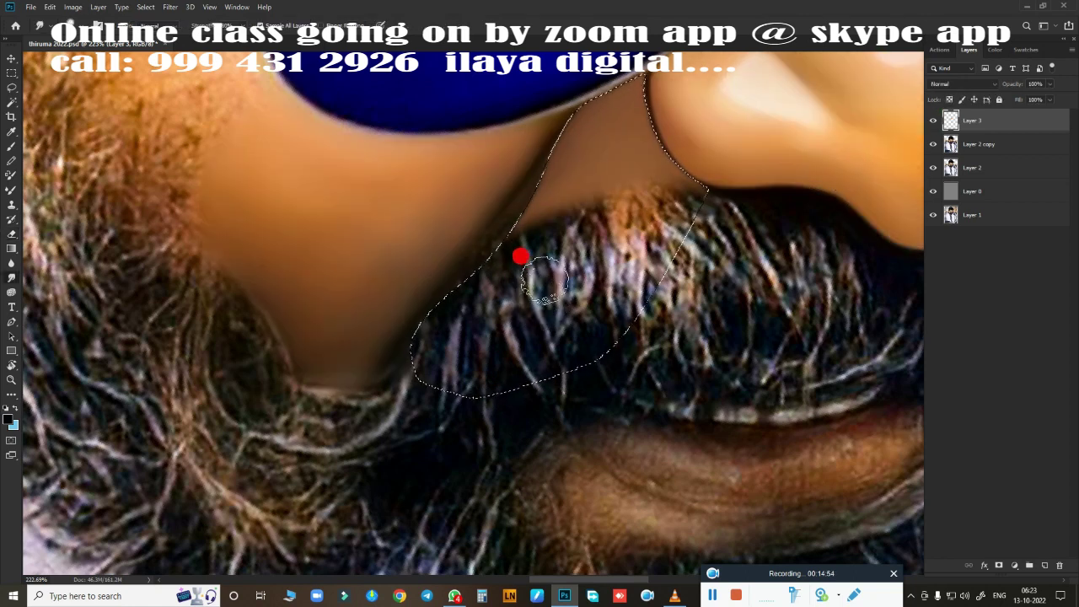
Step: Blend the skin at the moustache edge, save the document and deselect
key("w")
left_click(538, 172)
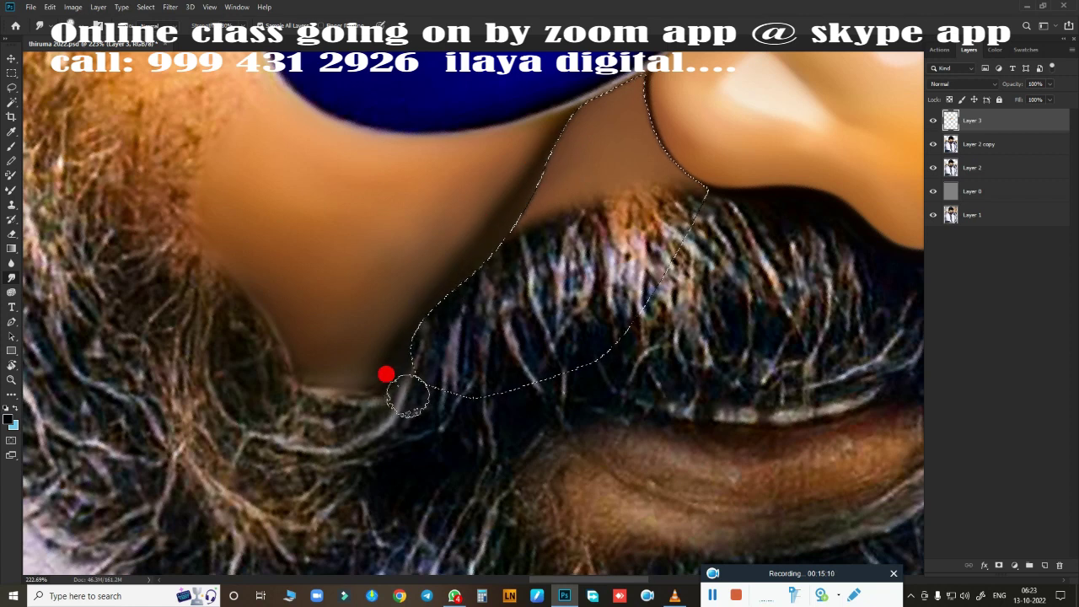
key("ctrl+s")
key("b")
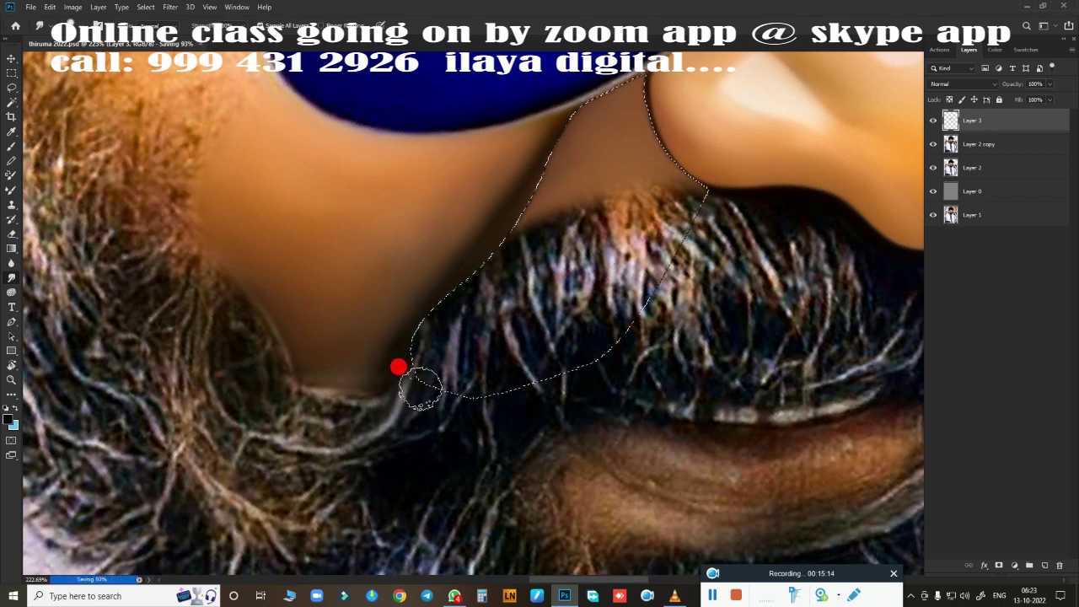
key("ctrl+d")
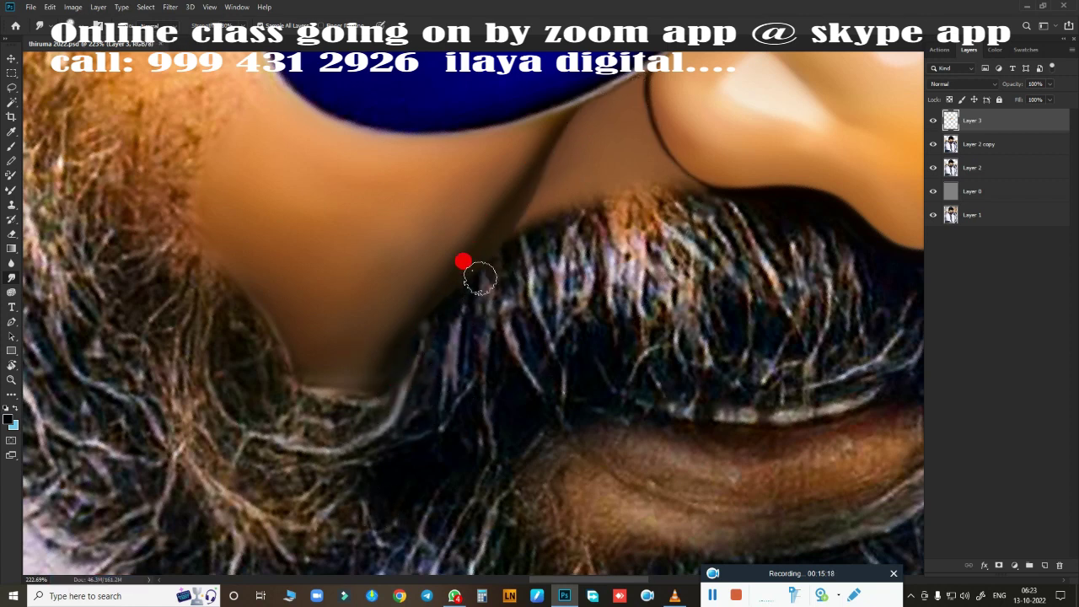
Step: Erase to History the beard hairs overlapping the skin edge above the moustache
key("e")
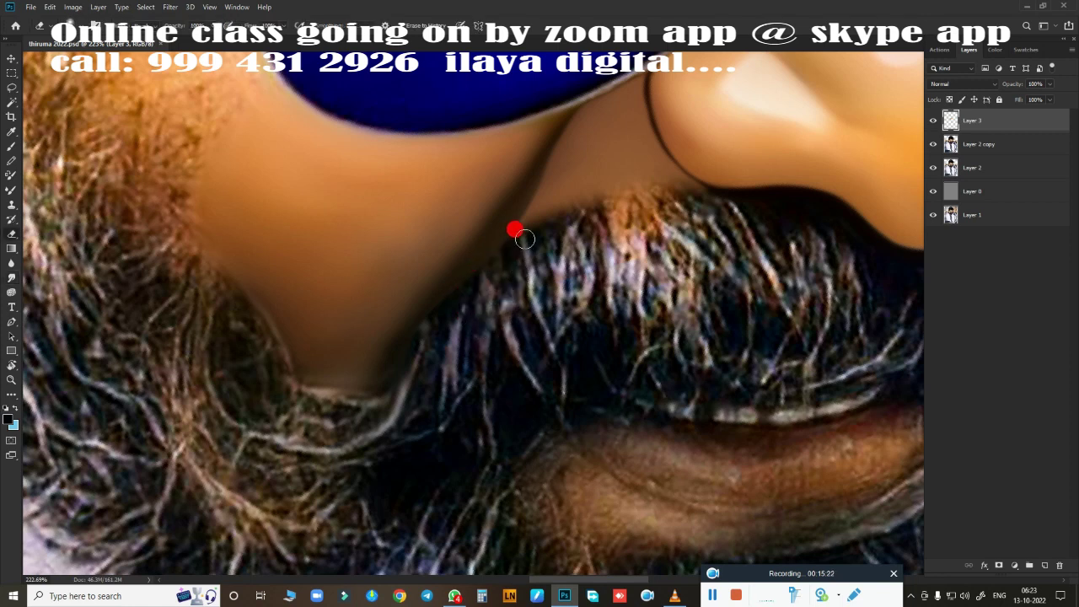
left_click_drag(537, 227, 611, 207)
mouse_move(539, 223)
left_mouse_down()
mouse_move(385, 368)
mouse_move(274, 357)
mouse_move(380, 373)
mouse_move(191, 244)
left_mouse_up()
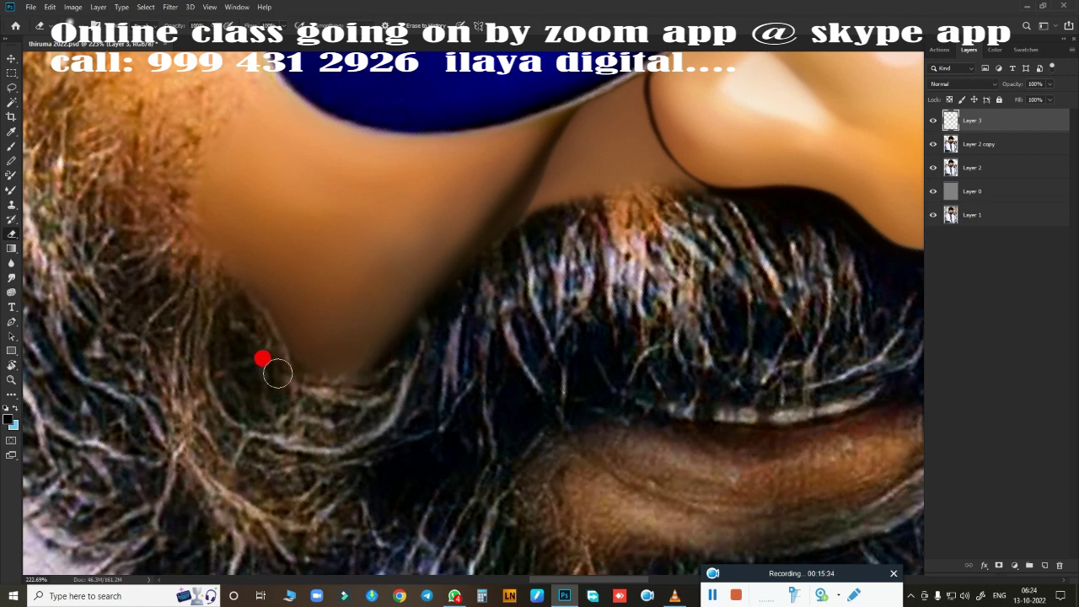
mouse_move(277, 372)
left_mouse_down()
mouse_move(578, 337)
mouse_move(511, 245)
mouse_move(541, 223)
left_mouse_up()
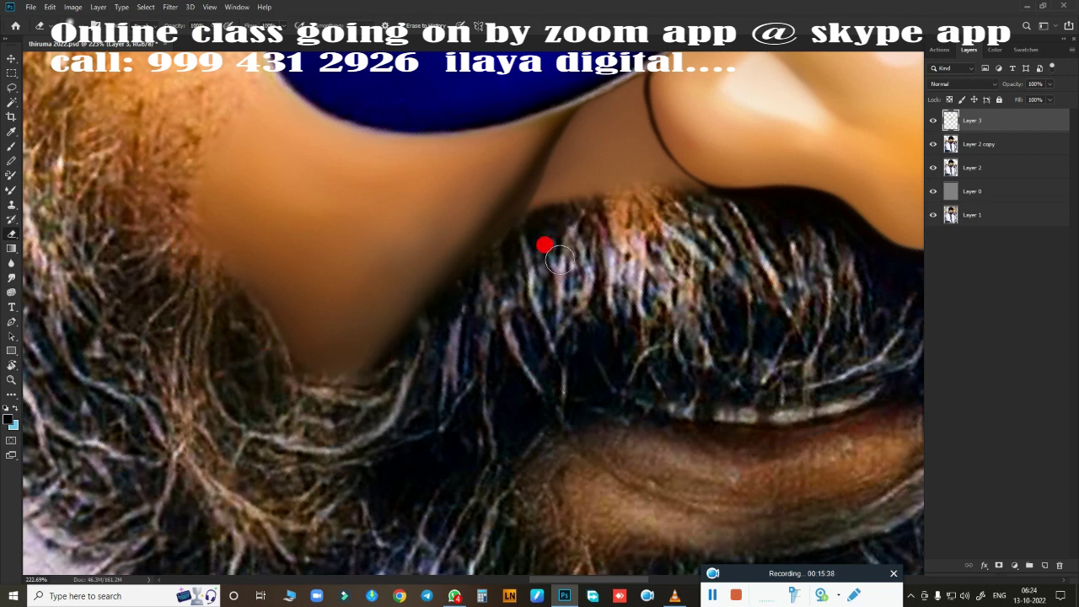
scroll(578, 320, "down", 5)
scroll(469, 414, "up", 5)
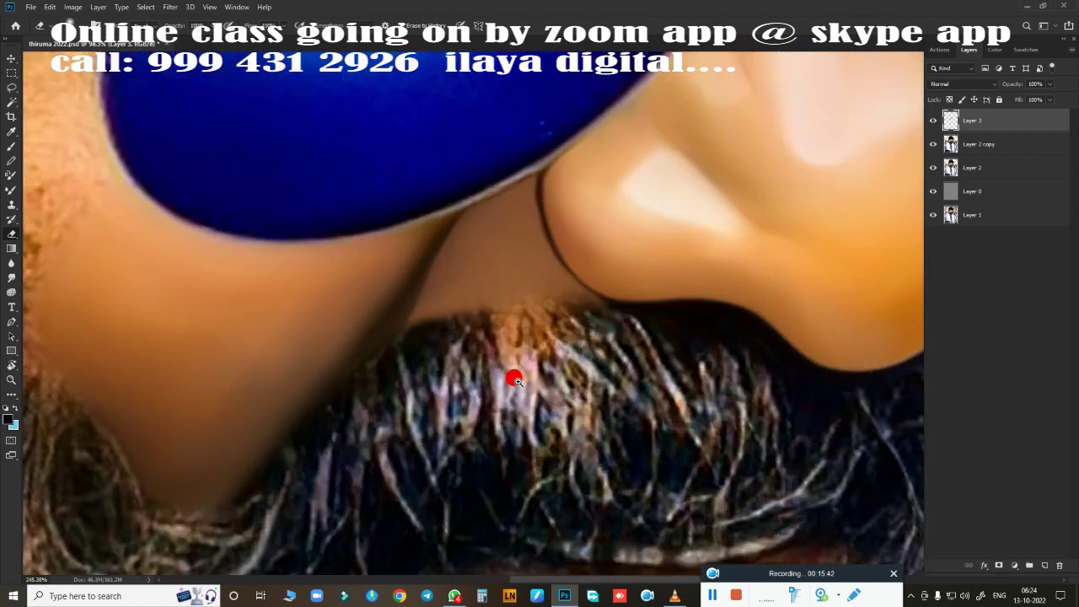
scroll(516, 380, "up", 2)
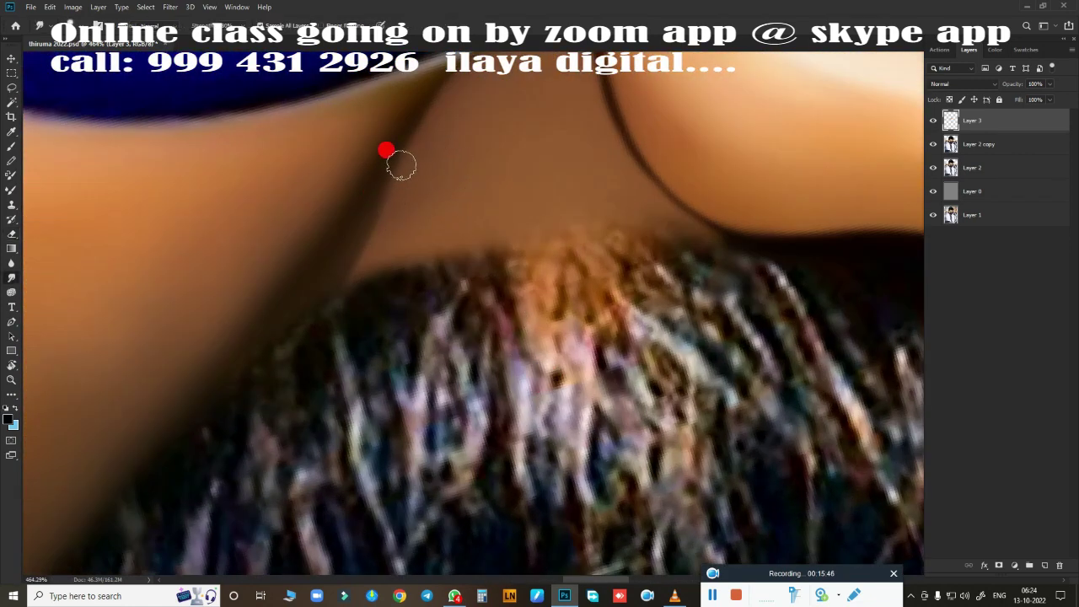
scroll(556, 337, "down", 7)
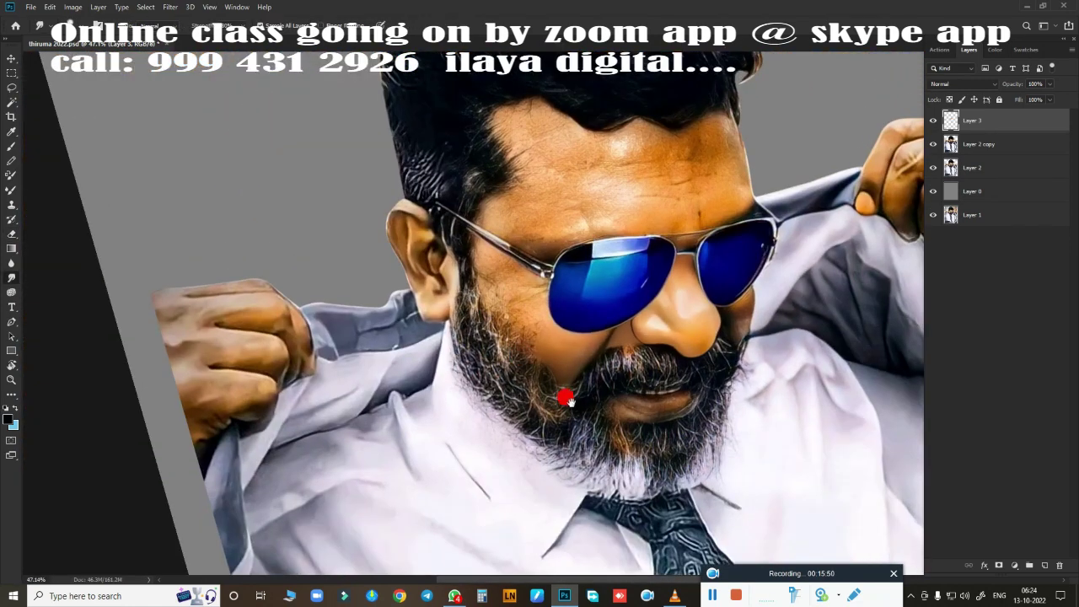
scroll(590, 371, "up", 2)
scroll(455, 278, "up", 2)
scroll(421, 253, "up", 1)
scroll(531, 312, "up", 1)
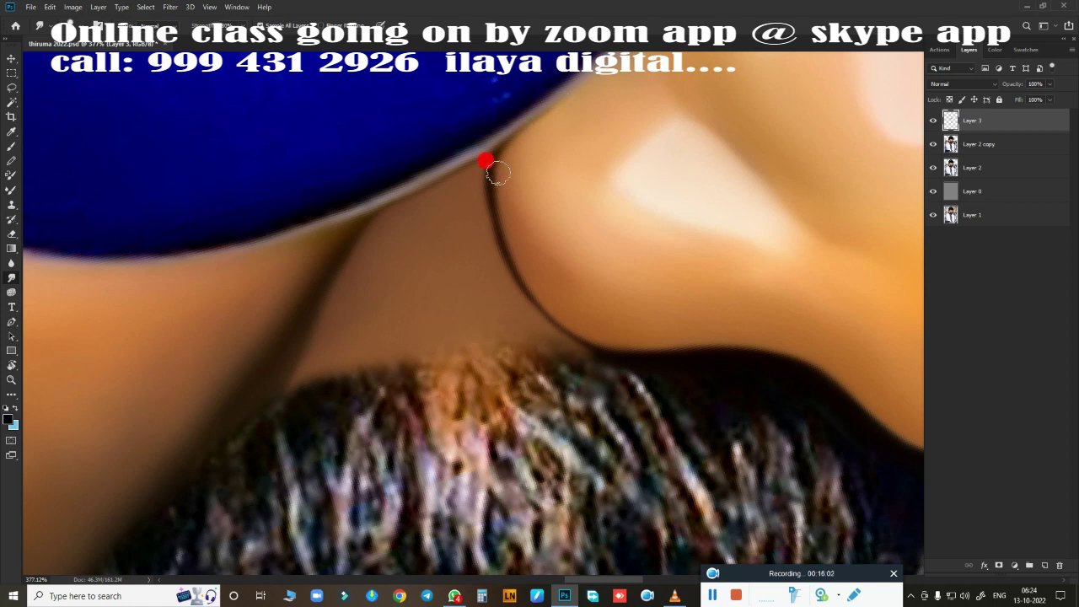
Step: Blend the dark outline beside the nose smooth with the Mixer Brush
left_click_drag(530, 285, 598, 358)
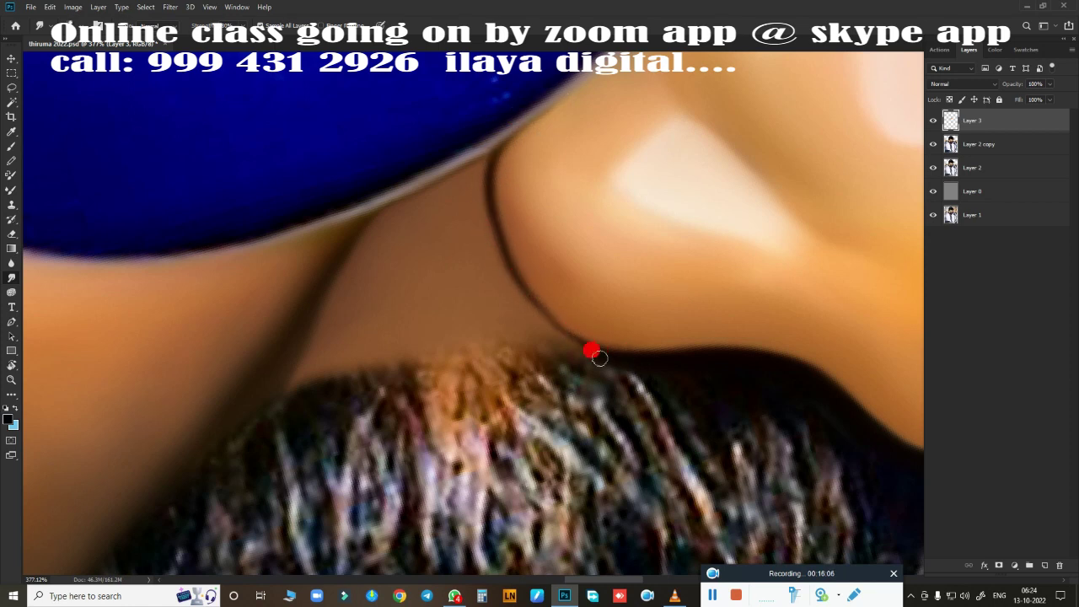
key("b")
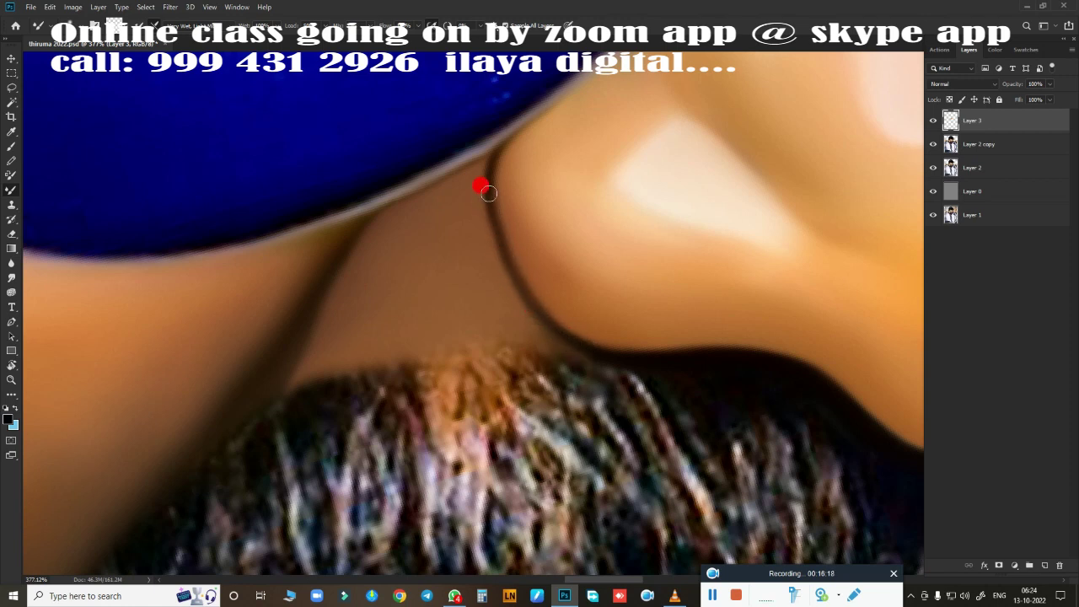
mouse_move(569, 345)
left_mouse_down()
mouse_move(513, 230)
mouse_move(501, 255)
mouse_move(555, 349)
left_mouse_up()
mouse_move(718, 332)
left_mouse_down()
mouse_move(506, 197)
mouse_move(578, 101)
mouse_move(547, 198)
mouse_move(577, 281)
mouse_move(525, 313)
mouse_move(553, 325)
mouse_move(520, 338)
left_mouse_up()
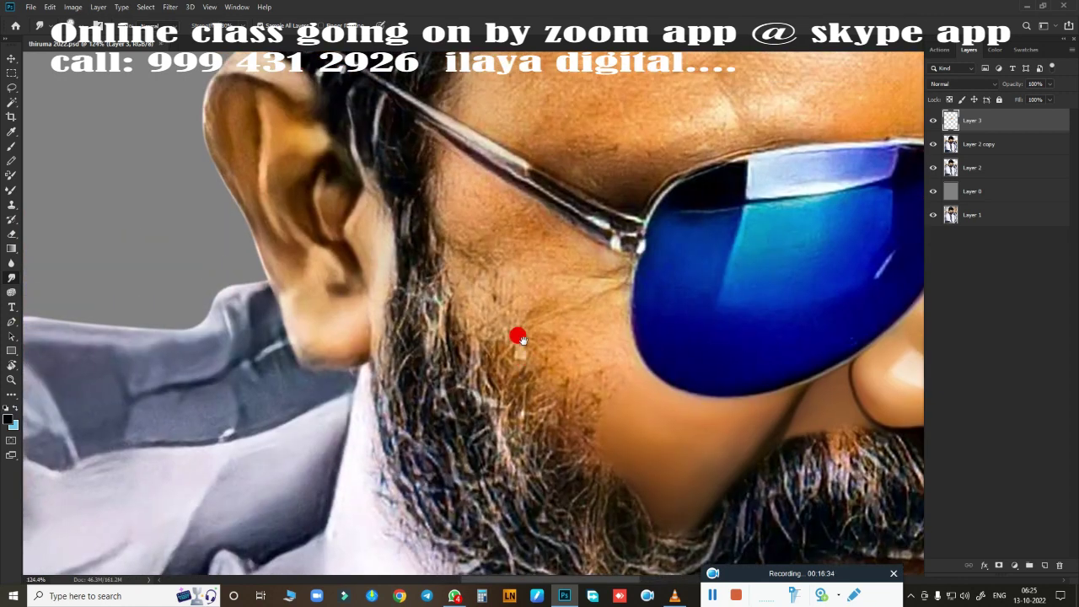
Step: Blend the cheek skin from the ear along the sunglasses arm to the lens
mouse_move(487, 226)
left_mouse_down()
mouse_move(451, 153)
mouse_move(491, 179)
mouse_move(462, 199)
mouse_move(421, 130)
left_mouse_up()
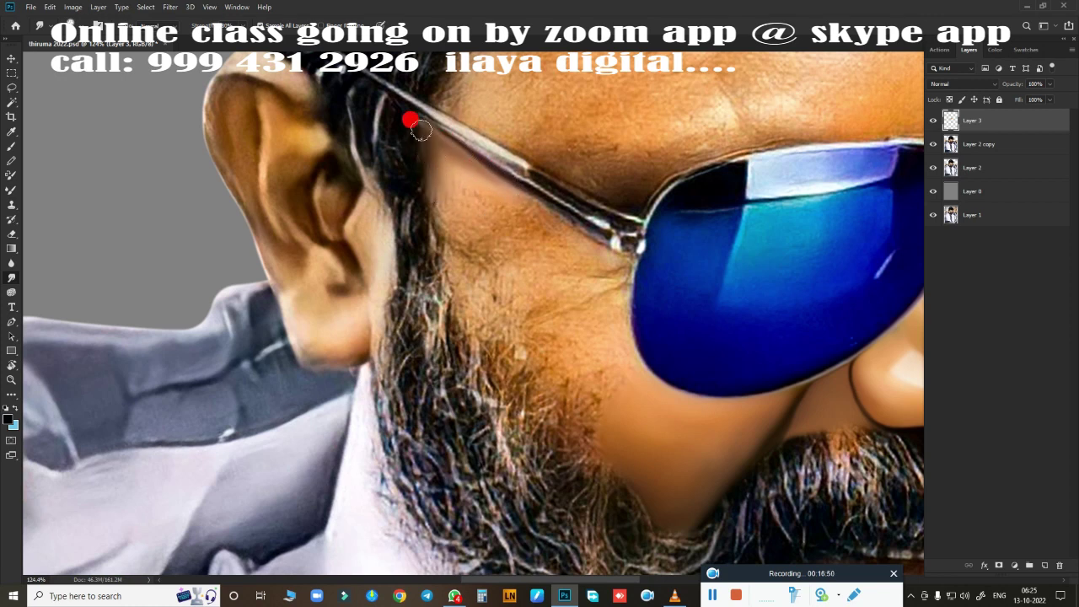
mouse_move(438, 181)
left_mouse_down()
mouse_move(434, 211)
mouse_move(417, 131)
mouse_move(466, 225)
mouse_move(457, 184)
mouse_move(470, 213)
mouse_move(447, 207)
mouse_move(445, 159)
mouse_move(505, 231)
mouse_move(537, 213)
mouse_move(505, 217)
mouse_move(530, 228)
mouse_move(521, 237)
mouse_move(470, 181)
mouse_move(454, 196)
mouse_move(497, 194)
mouse_move(627, 260)
left_mouse_up()
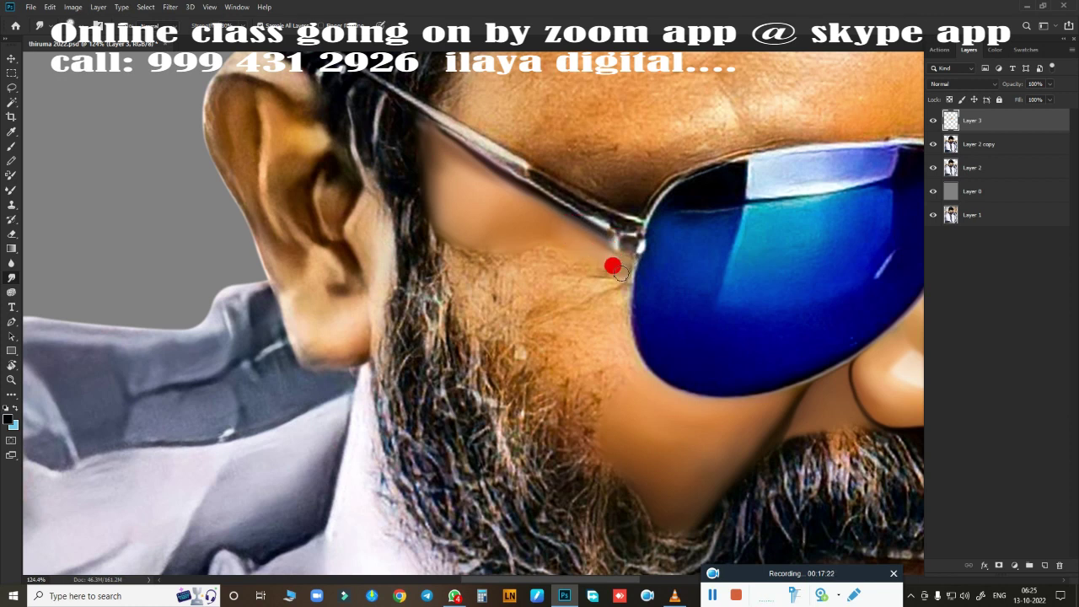
mouse_move(619, 284)
left_mouse_down()
mouse_move(514, 257)
mouse_move(461, 291)
mouse_move(486, 302)
mouse_move(479, 314)
mouse_move(508, 301)
mouse_move(505, 292)
mouse_move(552, 276)
mouse_move(506, 301)
mouse_move(589, 276)
mouse_move(566, 259)
mouse_move(508, 256)
mouse_move(551, 252)
mouse_move(453, 261)
mouse_move(487, 252)
mouse_move(462, 273)
mouse_move(472, 274)
mouse_move(454, 228)
mouse_move(513, 240)
mouse_move(458, 209)
mouse_move(481, 277)
mouse_move(525, 250)
mouse_move(492, 292)
mouse_move(611, 280)
mouse_move(600, 337)
mouse_move(580, 362)
mouse_move(497, 347)
mouse_move(520, 384)
mouse_move(568, 396)
mouse_move(552, 419)
mouse_move(602, 446)
mouse_move(513, 373)
mouse_move(606, 355)
mouse_move(590, 315)
mouse_move(614, 315)
mouse_move(625, 366)
mouse_move(561, 359)
mouse_move(561, 335)
mouse_move(575, 352)
mouse_move(523, 368)
mouse_move(565, 412)
mouse_move(525, 396)
mouse_move(574, 359)
mouse_move(514, 315)
mouse_move(532, 311)
mouse_move(490, 348)
left_mouse_up()
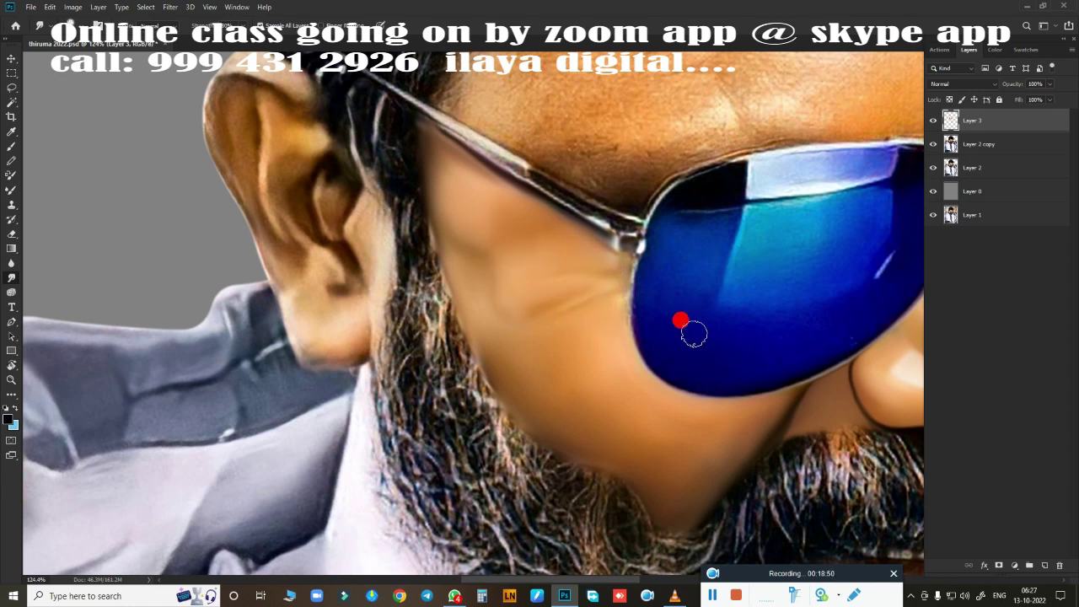
Step: Switch to the Eraser, fit the whole portrait on screen, and save the document
key("e")
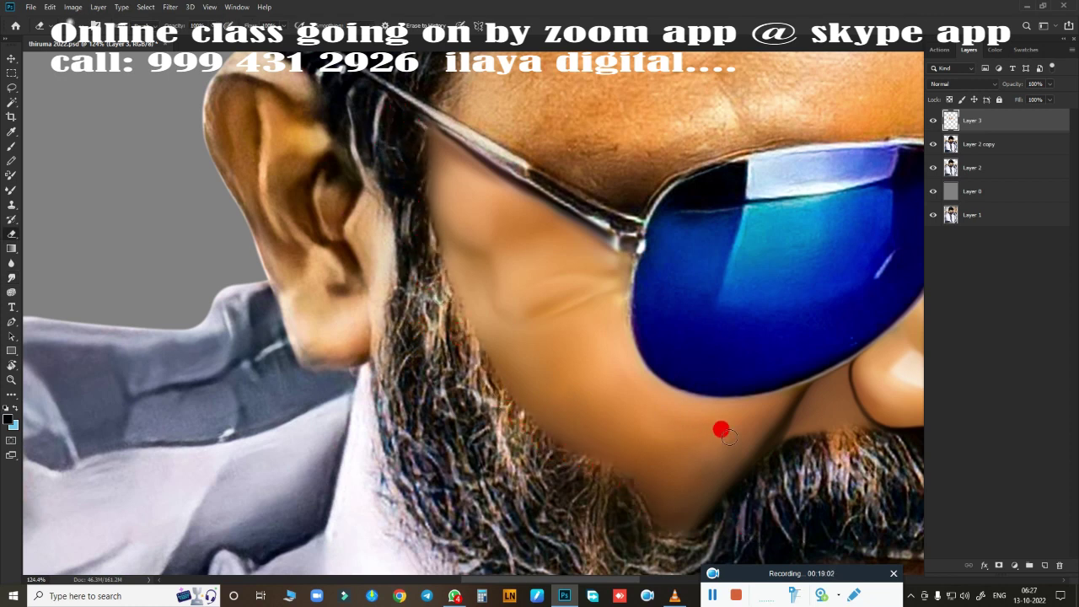
key("ctrl+0")
key("ctrl+s")
Step: Zoom to about 130% and paint light skin tone over the forehead, blending up to the hairline
scroll(614, 291, "up", 2)
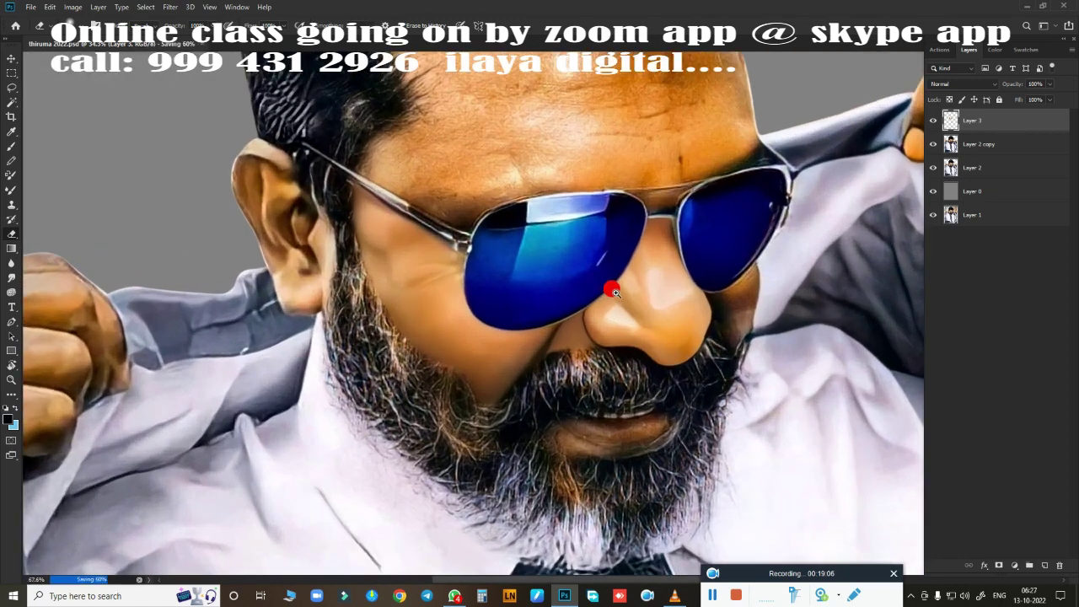
scroll(614, 290, "up", 3)
scroll(578, 313, "up", 2)
left_click_drag(621, 361, 637, 306)
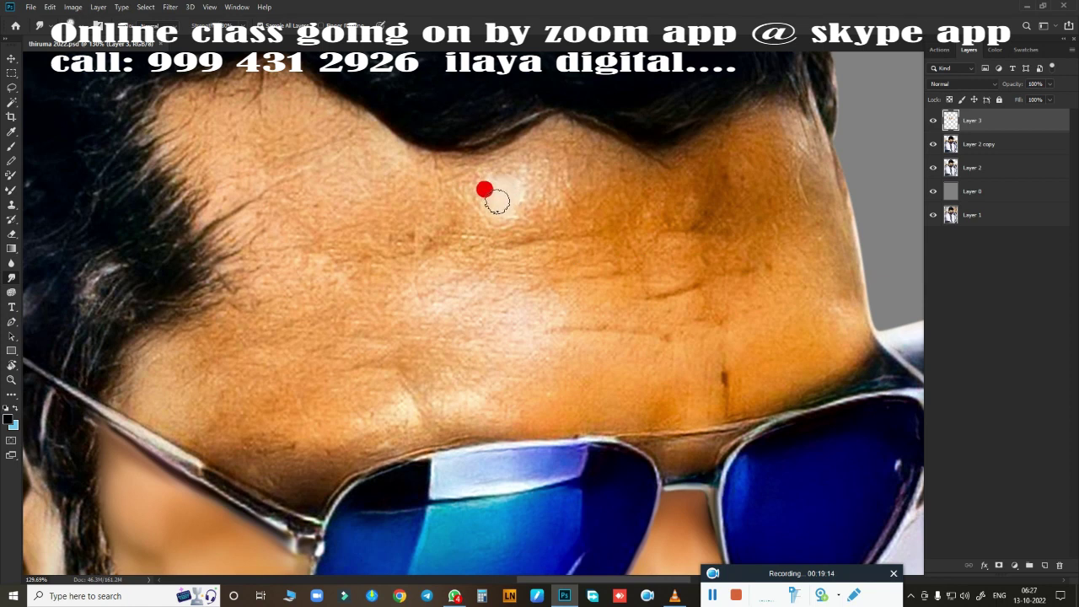
left_click_drag(464, 294, 517, 284)
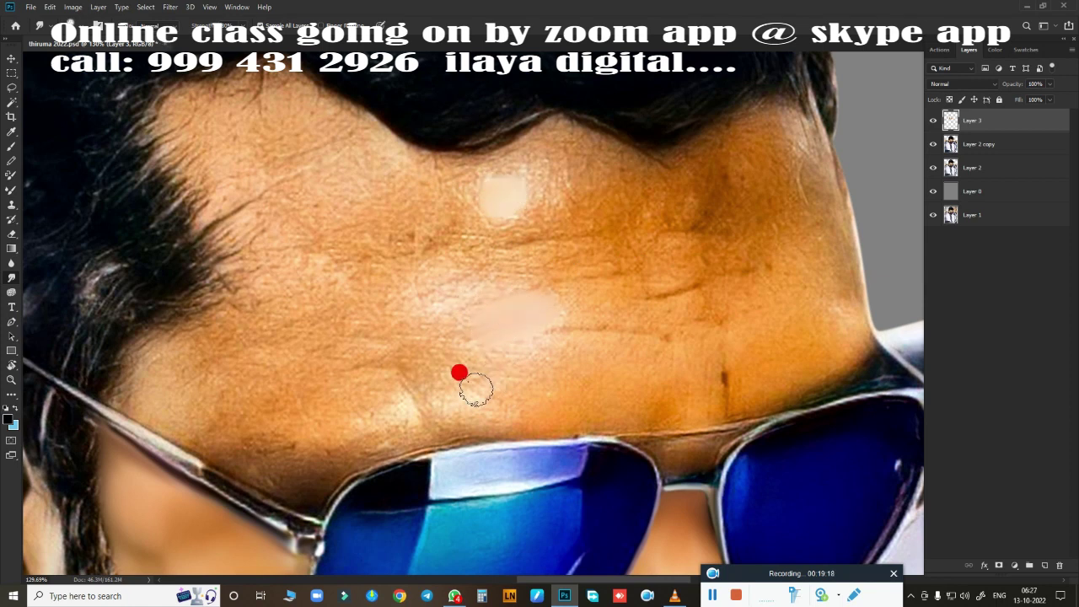
left_click(405, 410)
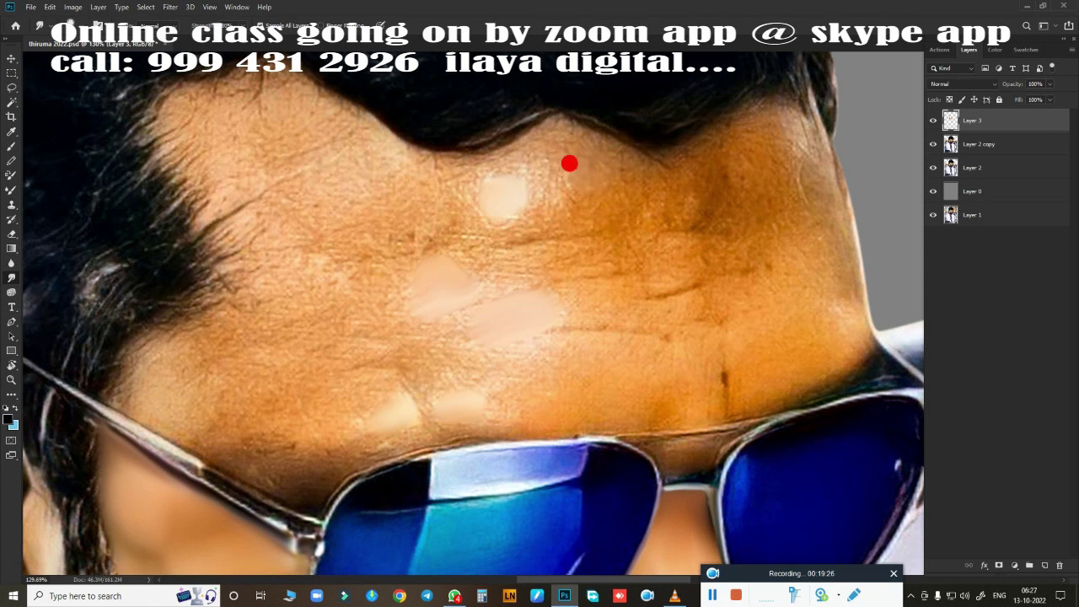
mouse_move(563, 160)
left_mouse_down()
mouse_move(554, 155)
mouse_move(609, 150)
mouse_move(497, 211)
mouse_move(475, 209)
mouse_move(512, 209)
mouse_move(481, 144)
mouse_move(465, 145)
mouse_move(520, 113)
mouse_move(602, 130)
mouse_move(548, 111)
mouse_move(571, 122)
left_mouse_up()
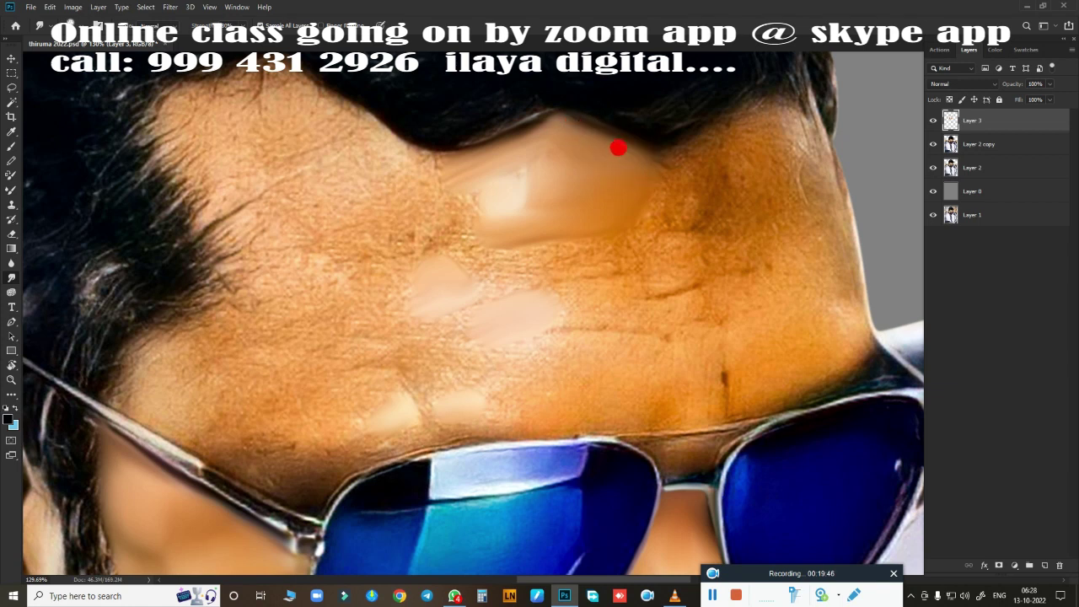
mouse_move(562, 159)
left_mouse_down()
mouse_move(569, 131)
mouse_move(518, 143)
left_mouse_up()
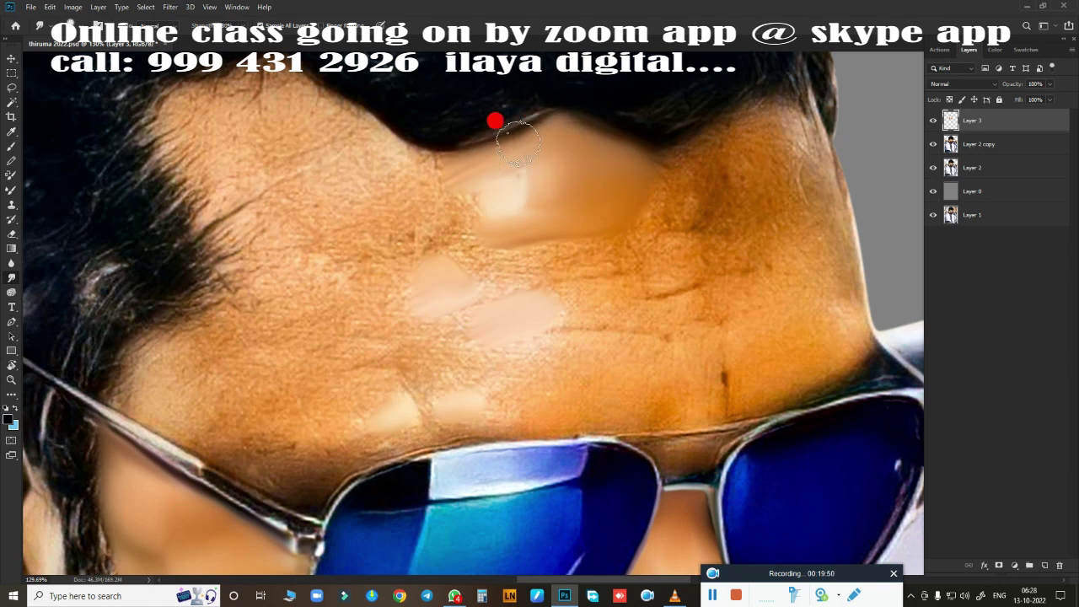
mouse_move(266, 89)
left_mouse_down()
mouse_move(277, 73)
mouse_move(313, 85)
mouse_move(200, 110)
mouse_move(192, 163)
mouse_move(154, 101)
mouse_move(250, 80)
mouse_move(245, 53)
mouse_move(159, 79)
mouse_move(203, 84)
mouse_move(236, 133)
mouse_move(267, 147)
mouse_move(241, 109)
mouse_move(312, 210)
mouse_move(252, 151)
mouse_move(284, 123)
mouse_move(325, 109)
mouse_move(322, 140)
mouse_move(317, 115)
mouse_move(378, 159)
mouse_move(371, 140)
mouse_move(436, 147)
mouse_move(325, 210)
mouse_move(426, 198)
mouse_move(236, 217)
mouse_move(202, 202)
mouse_move(302, 281)
mouse_move(238, 205)
mouse_move(332, 261)
mouse_move(152, 340)
mouse_move(128, 369)
mouse_move(172, 409)
mouse_move(126, 346)
mouse_move(104, 359)
mouse_move(178, 317)
mouse_move(144, 331)
mouse_move(214, 241)
mouse_move(188, 174)
mouse_move(217, 294)
mouse_move(272, 301)
mouse_move(210, 359)
mouse_move(231, 385)
mouse_move(203, 411)
mouse_move(400, 341)
mouse_move(412, 365)
mouse_move(417, 325)
mouse_move(334, 309)
mouse_move(159, 356)
mouse_move(265, 316)
mouse_move(183, 339)
mouse_move(481, 281)
mouse_move(464, 298)
mouse_move(388, 312)
mouse_move(546, 235)
mouse_move(404, 245)
mouse_move(465, 241)
mouse_move(751, 104)
mouse_move(633, 144)
mouse_move(700, 112)
mouse_move(659, 177)
mouse_move(775, 157)
mouse_move(806, 238)
mouse_move(754, 340)
mouse_move(820, 308)
mouse_move(784, 337)
mouse_move(662, 368)
mouse_move(700, 350)
mouse_move(646, 186)
mouse_move(471, 237)
left_mouse_up()
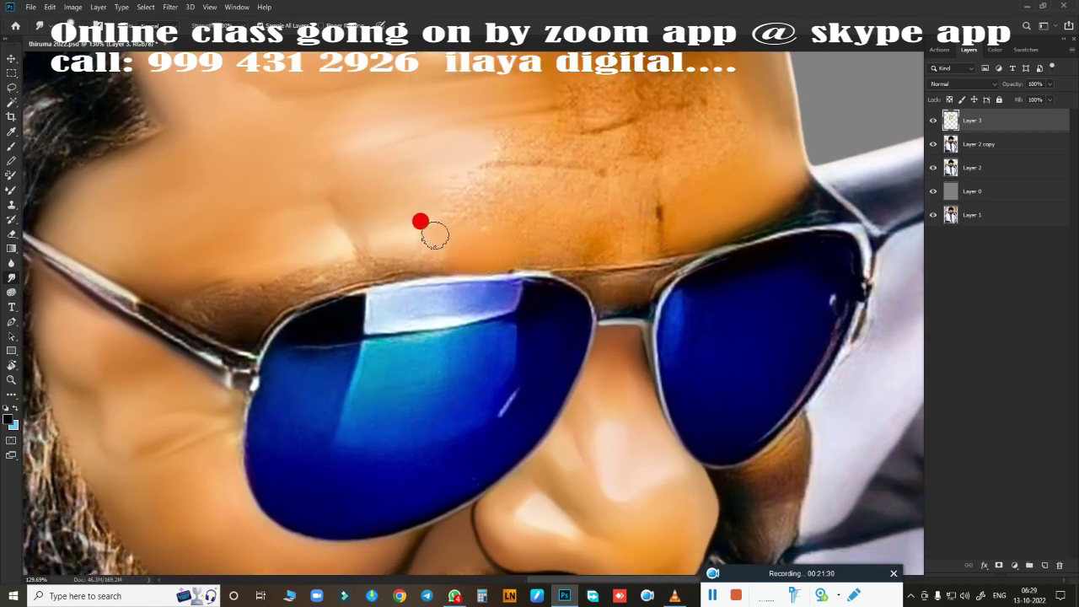
Step: Blend and brighten the brow and temple skin just above the sunglass lens edge
mouse_move(489, 245)
left_mouse_down()
mouse_move(590, 238)
mouse_move(598, 214)
mouse_move(596, 230)
mouse_move(568, 225)
mouse_move(635, 222)
mouse_move(633, 244)
left_mouse_up()
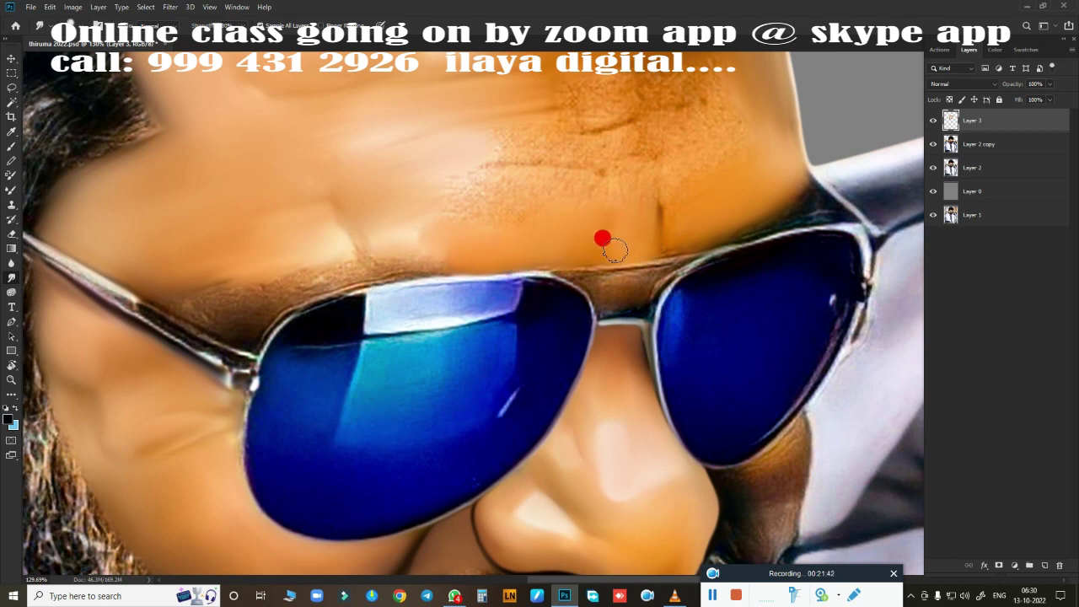
mouse_move(706, 209)
left_mouse_down()
mouse_move(496, 163)
mouse_move(480, 166)
mouse_move(542, 174)
mouse_move(444, 185)
mouse_move(547, 126)
left_mouse_up()
left_click_drag(425, 152, 385, 239)
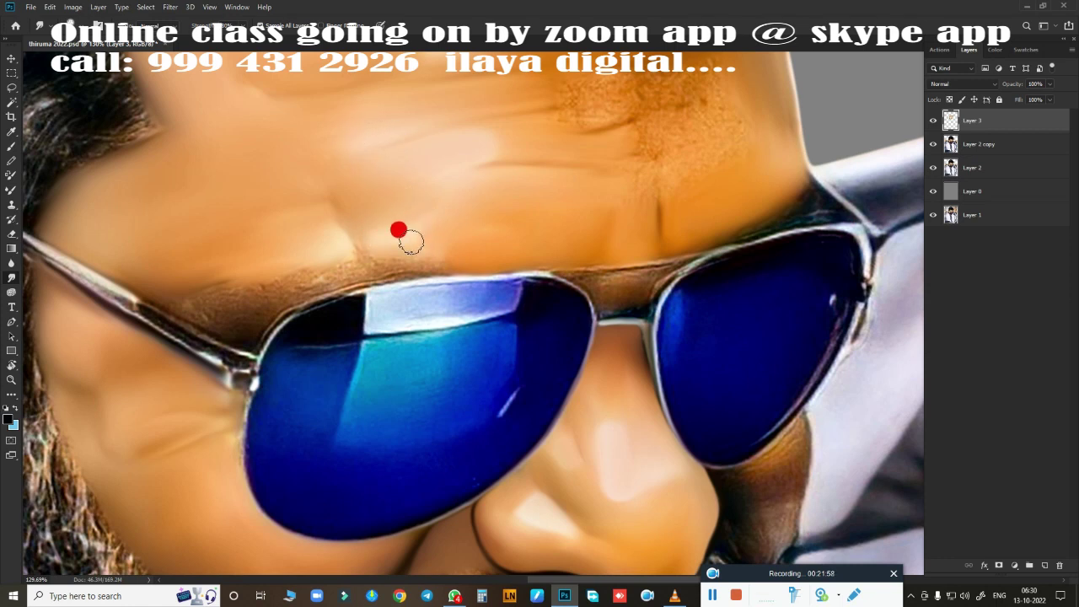
left_click_drag(316, 253, 329, 246)
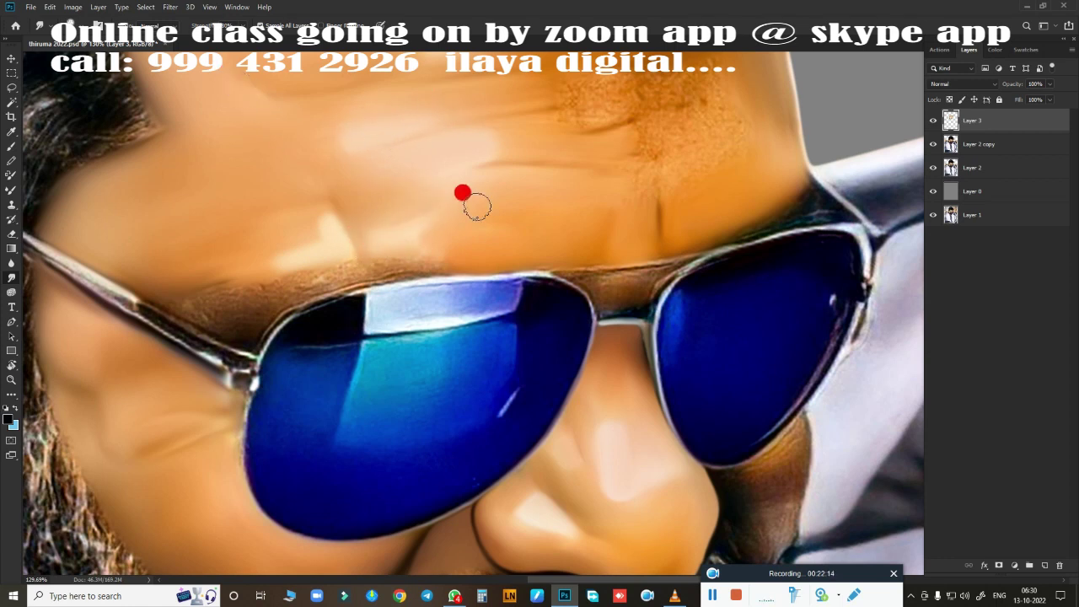
mouse_move(443, 154)
left_mouse_down()
mouse_move(410, 163)
mouse_move(465, 175)
left_mouse_up()
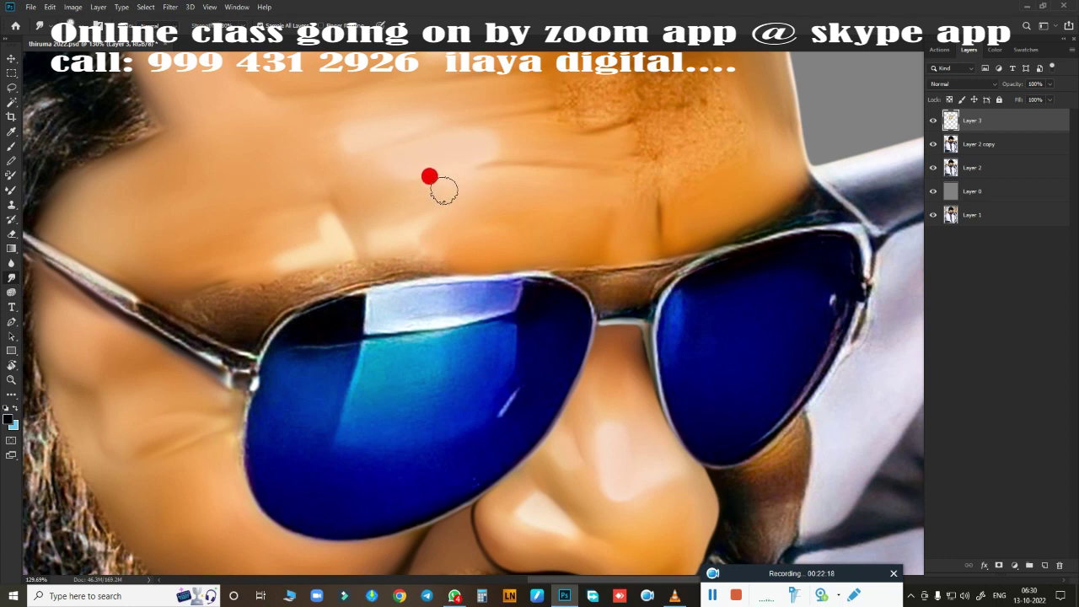
mouse_move(438, 234)
left_mouse_down()
mouse_move(585, 241)
mouse_move(628, 186)
mouse_move(601, 147)
mouse_move(657, 131)
mouse_move(621, 150)
mouse_move(657, 174)
mouse_move(635, 169)
mouse_move(686, 172)
mouse_move(629, 197)
mouse_move(734, 132)
mouse_move(747, 92)
mouse_move(759, 122)
mouse_move(766, 96)
mouse_move(766, 126)
mouse_move(722, 159)
mouse_move(791, 190)
mouse_move(717, 216)
mouse_move(698, 205)
mouse_move(707, 210)
mouse_move(428, 292)
mouse_move(598, 197)
mouse_move(453, 222)
mouse_move(323, 172)
left_mouse_up()
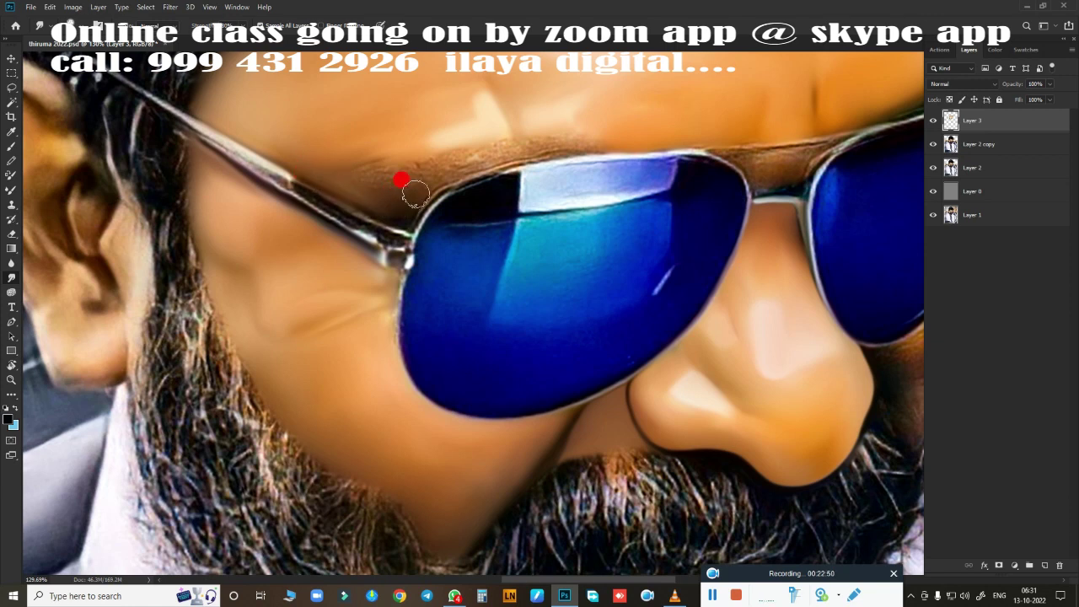
left_click_drag(412, 199, 391, 161)
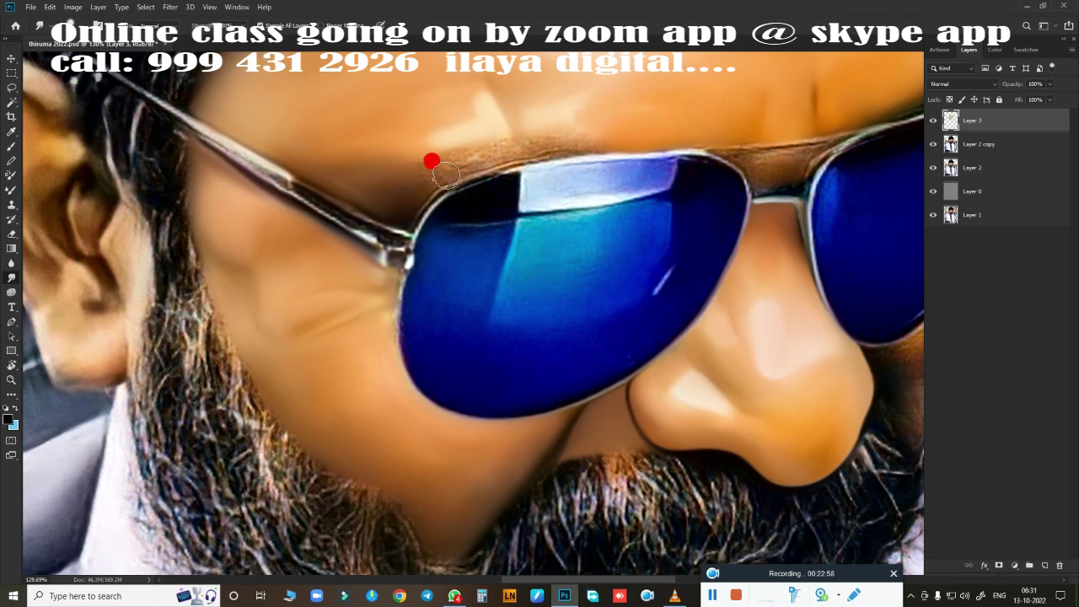
mouse_move(446, 175)
left_mouse_down()
mouse_move(526, 155)
mouse_move(448, 182)
mouse_move(508, 299)
left_mouse_up()
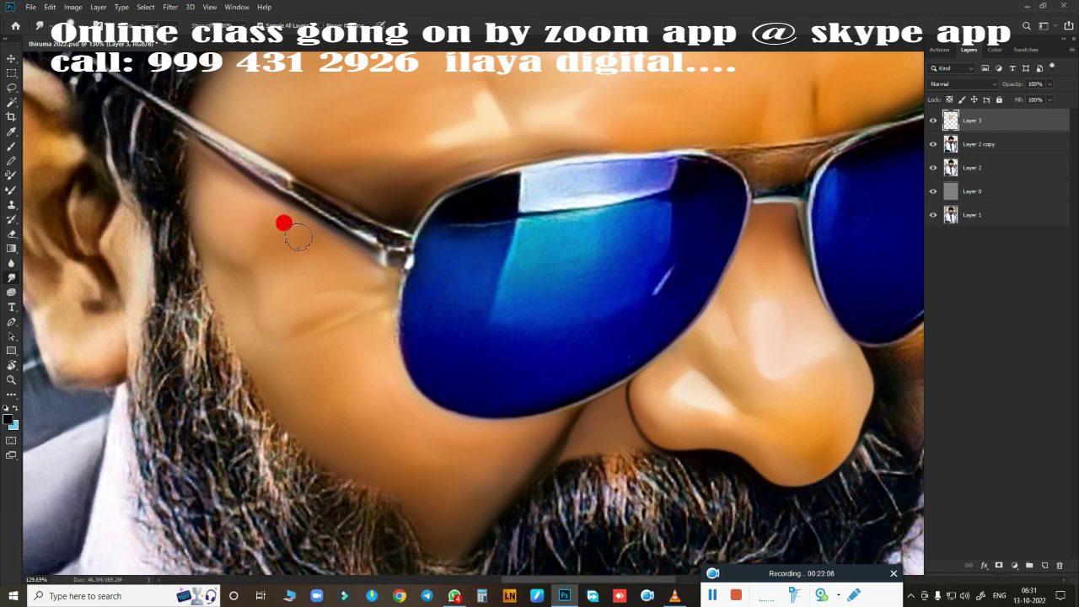
mouse_move(596, 275)
left_mouse_down()
mouse_move(548, 320)
mouse_move(267, 177)
left_mouse_up()
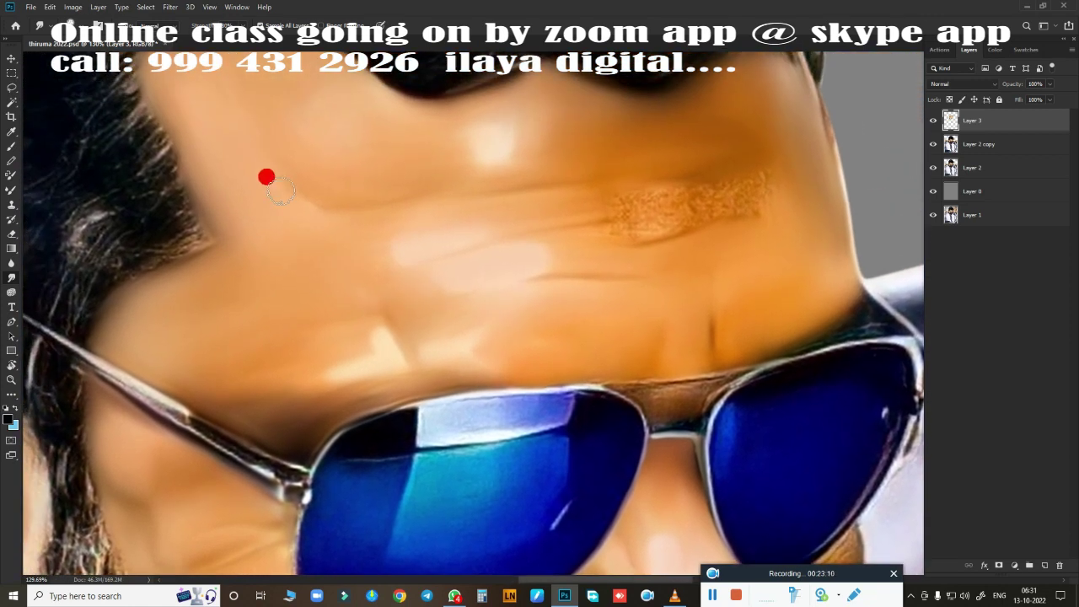
Step: Smooth the last textured forehead patch and the creases between the brows down to the glasses
mouse_move(340, 125)
left_mouse_down()
mouse_move(305, 115)
mouse_move(323, 109)
mouse_move(328, 125)
mouse_move(501, 144)
mouse_move(474, 141)
mouse_move(465, 159)
mouse_move(474, 177)
mouse_move(551, 125)
mouse_move(513, 176)
mouse_move(392, 189)
mouse_move(458, 174)
mouse_move(529, 96)
left_mouse_up()
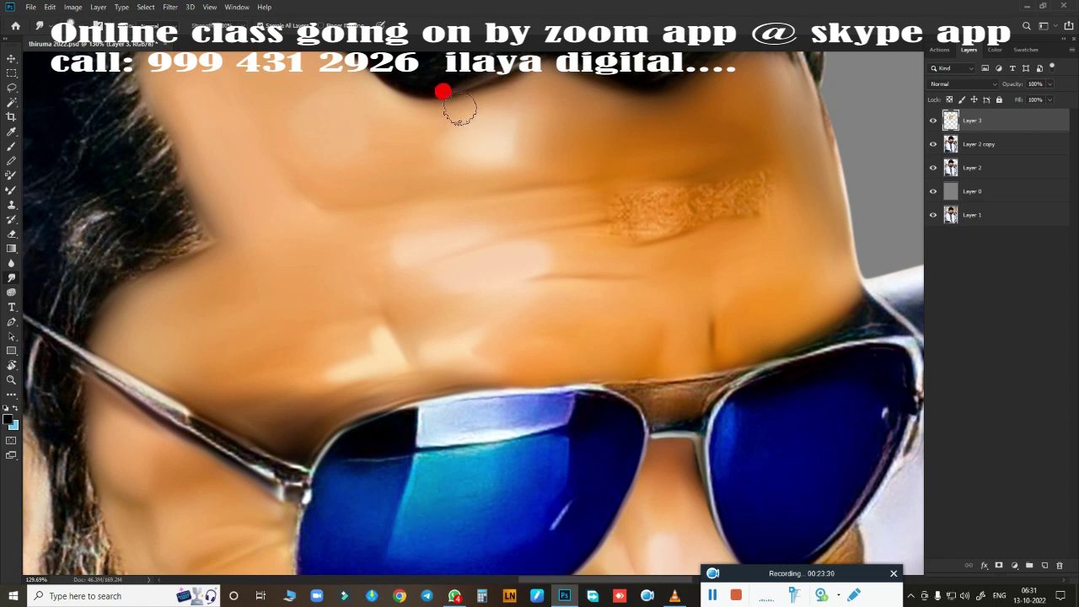
mouse_move(823, 107)
left_mouse_down()
mouse_move(664, 204)
mouse_move(715, 194)
mouse_move(703, 182)
left_mouse_up()
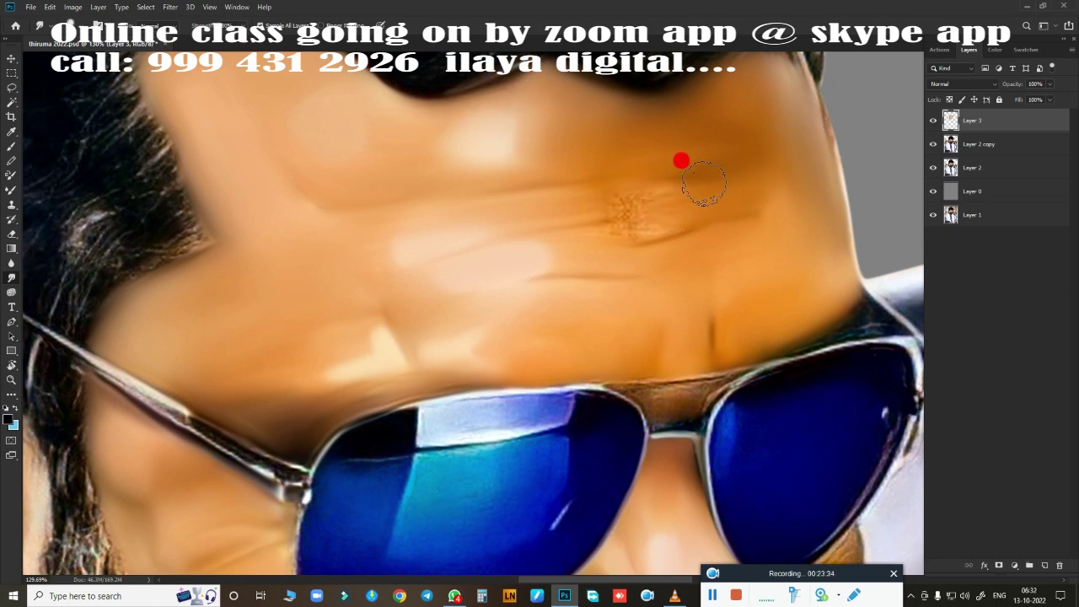
mouse_move(723, 131)
left_mouse_down()
mouse_move(716, 176)
mouse_move(580, 204)
mouse_move(700, 193)
mouse_move(660, 223)
mouse_move(603, 235)
mouse_move(762, 200)
mouse_move(698, 199)
mouse_move(696, 174)
left_mouse_up()
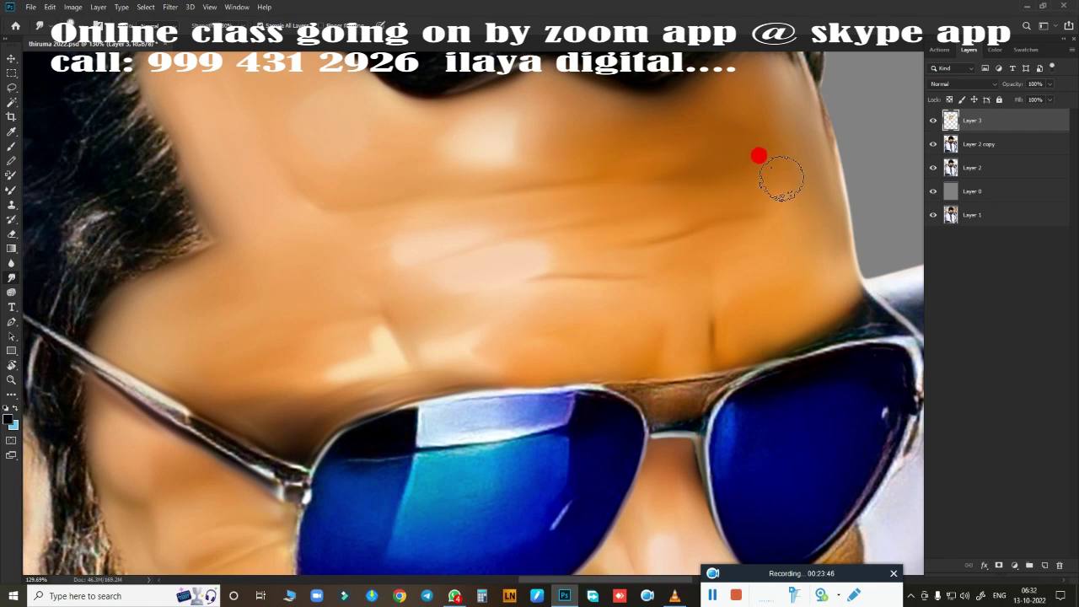
mouse_move(781, 178)
left_mouse_down()
mouse_move(716, 217)
mouse_move(652, 190)
mouse_move(674, 202)
mouse_move(729, 187)
mouse_move(661, 170)
left_mouse_up()
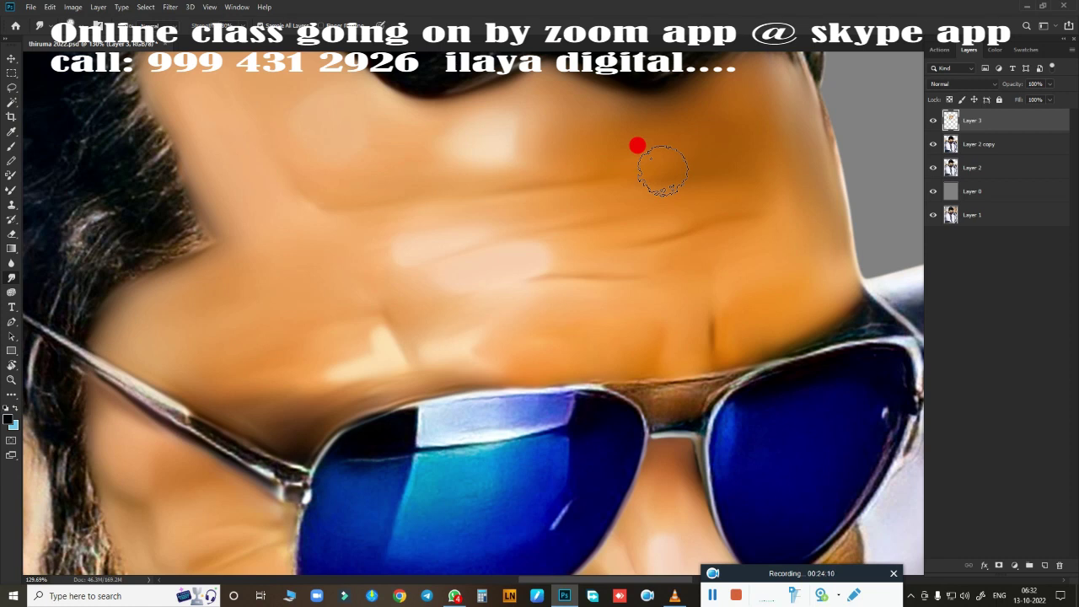
mouse_move(662, 170)
left_mouse_down()
mouse_move(447, 228)
mouse_move(539, 163)
mouse_move(532, 118)
mouse_move(525, 163)
mouse_move(496, 164)
mouse_move(530, 140)
mouse_move(546, 146)
mouse_move(489, 161)
mouse_move(393, 157)
left_mouse_up()
mouse_move(485, 236)
left_mouse_down()
mouse_move(293, 203)
mouse_move(638, 253)
mouse_move(715, 241)
mouse_move(551, 205)
mouse_move(573, 204)
mouse_move(628, 164)
left_mouse_up()
mouse_move(708, 202)
left_mouse_down()
mouse_move(766, 174)
mouse_move(694, 193)
mouse_move(767, 285)
mouse_move(826, 291)
mouse_move(667, 319)
mouse_move(568, 312)
mouse_move(626, 294)
mouse_move(638, 294)
mouse_move(544, 356)
mouse_move(686, 381)
left_mouse_up()
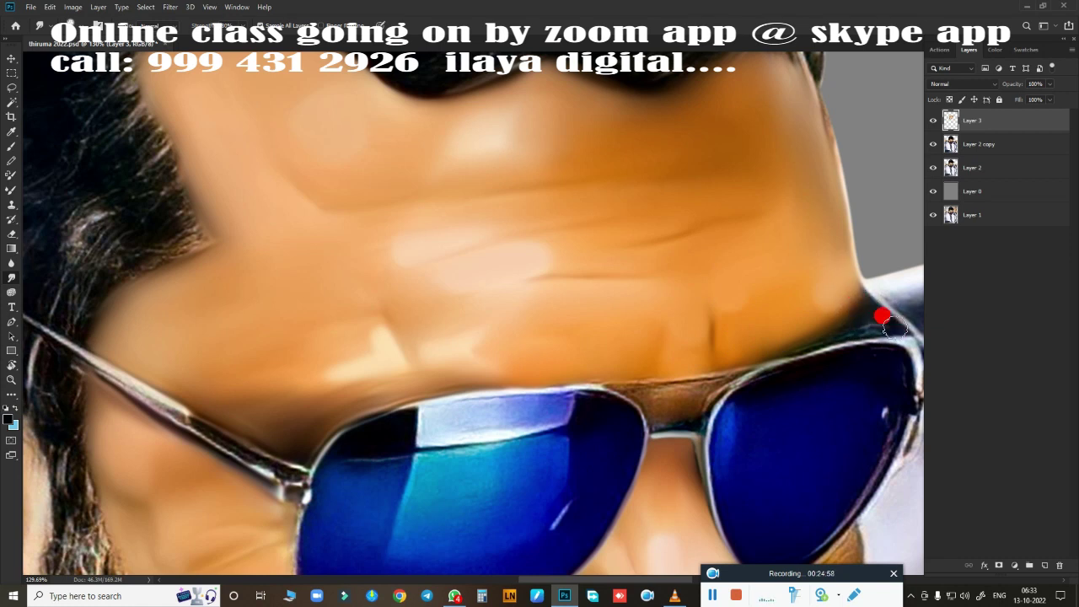
left_click_drag(894, 328, 886, 326)
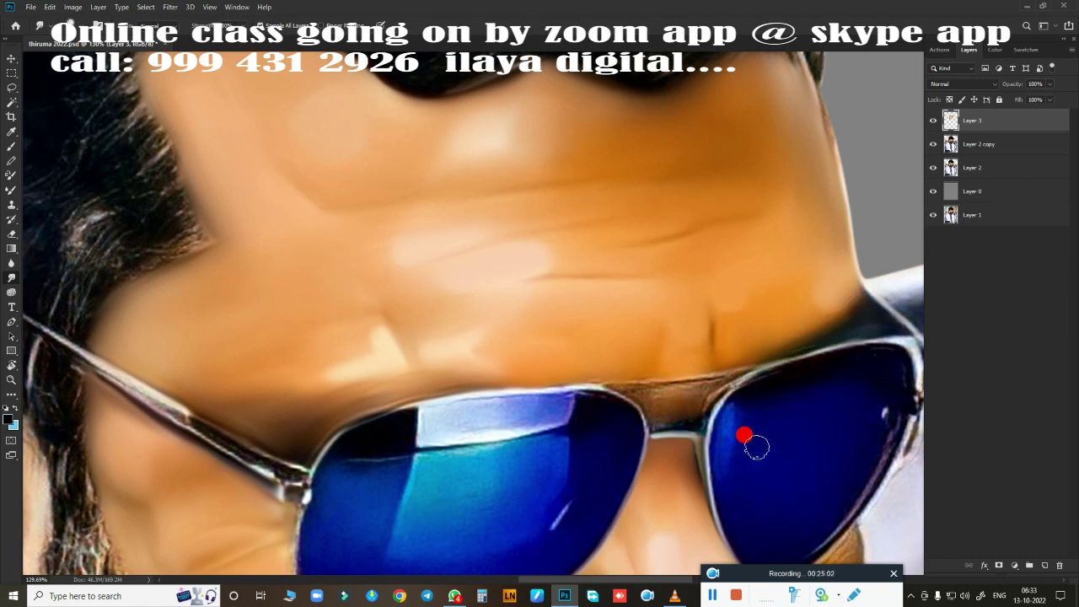
left_click_drag(756, 447, 518, 302)
Step: Cover the dark shadow above the nose bridge and clean up the frame edges on both sides
scroll(523, 288, "up", 1)
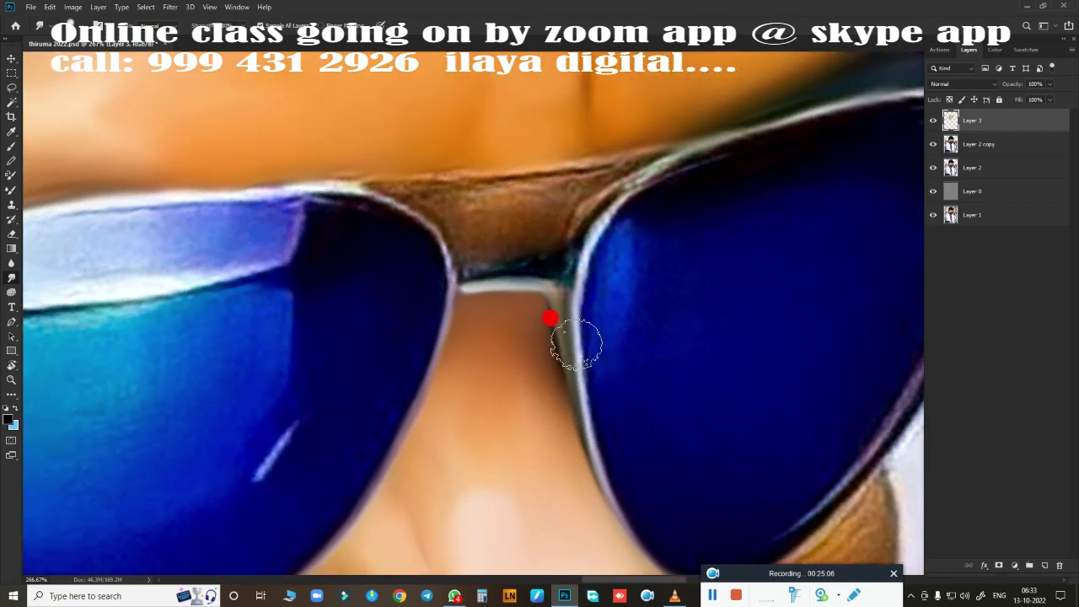
scroll(534, 289, "up", 1)
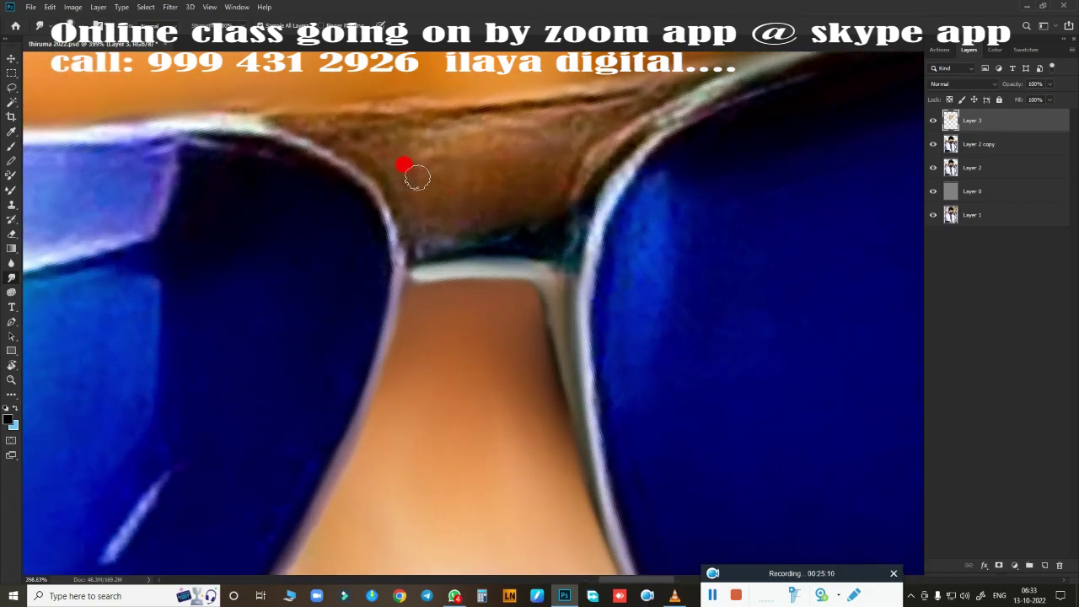
key("[")
key("[")
key("[")
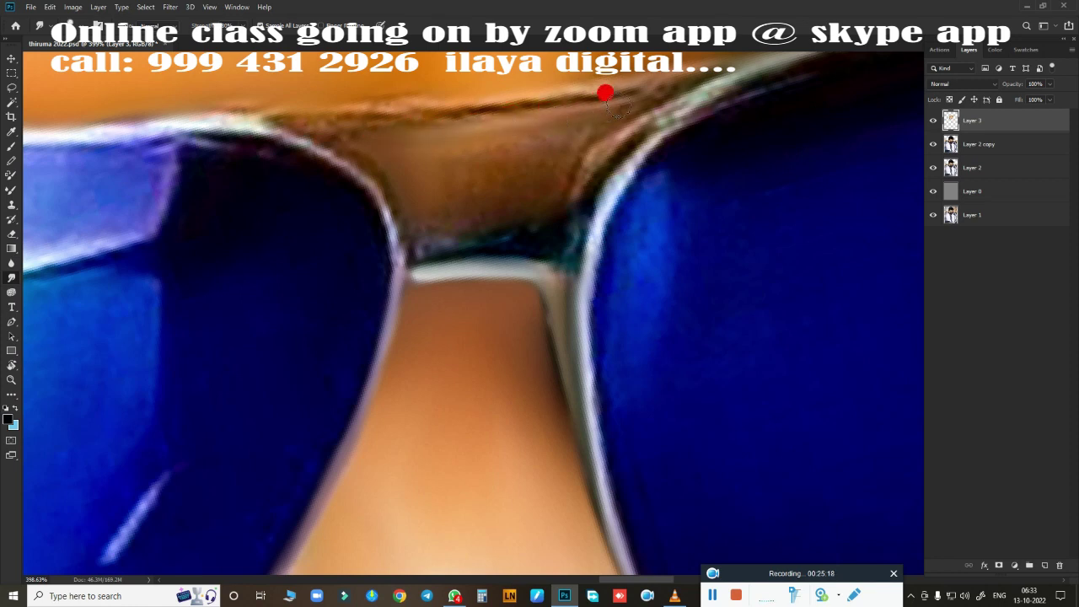
key("]")
key("]")
key("]")
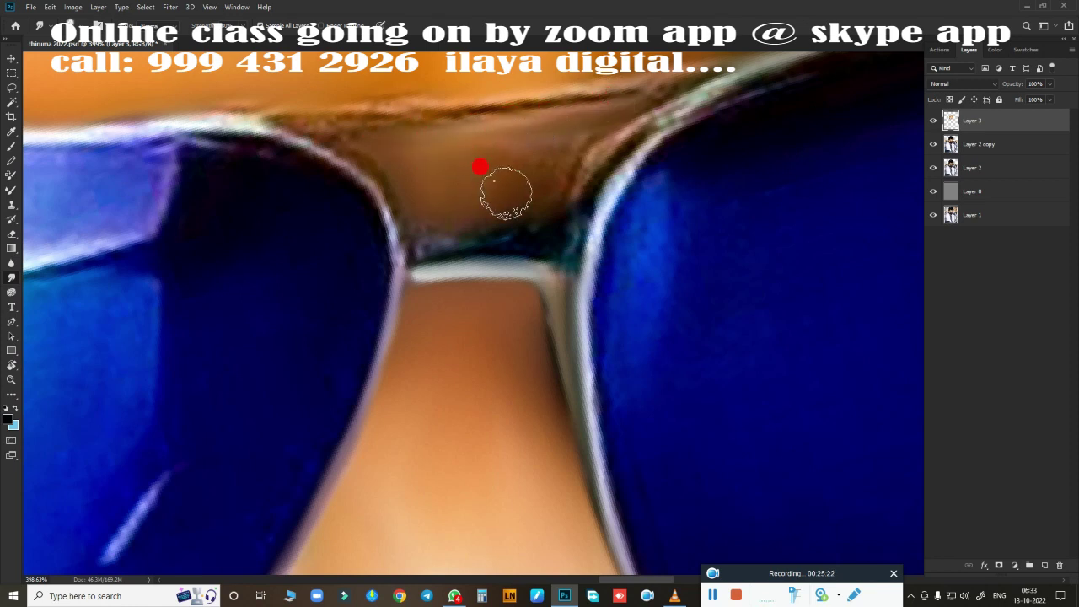
key("[")
key("[")
key("[")
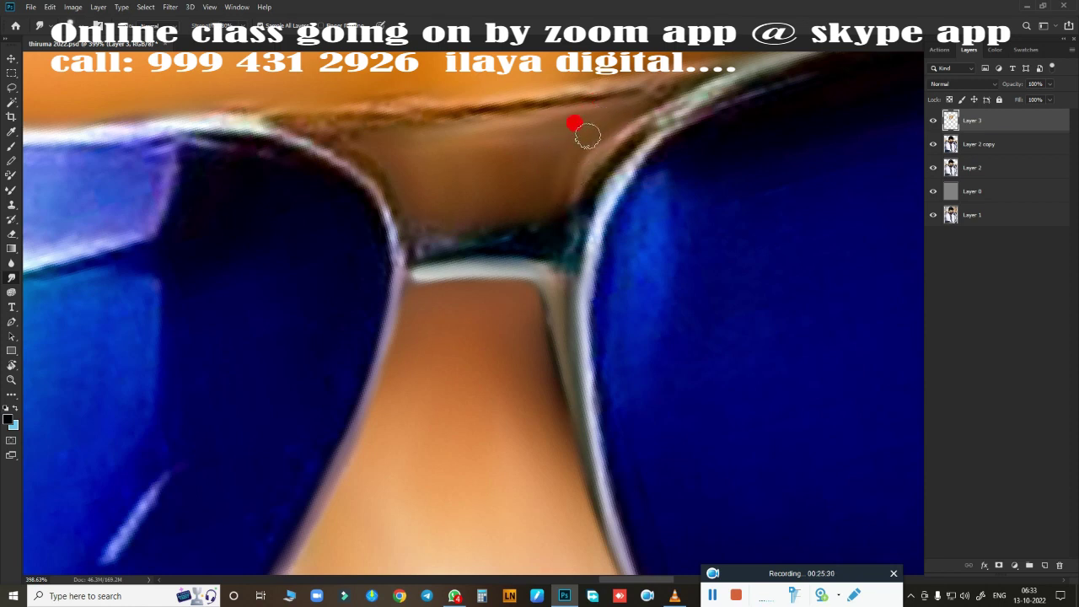
key("]")
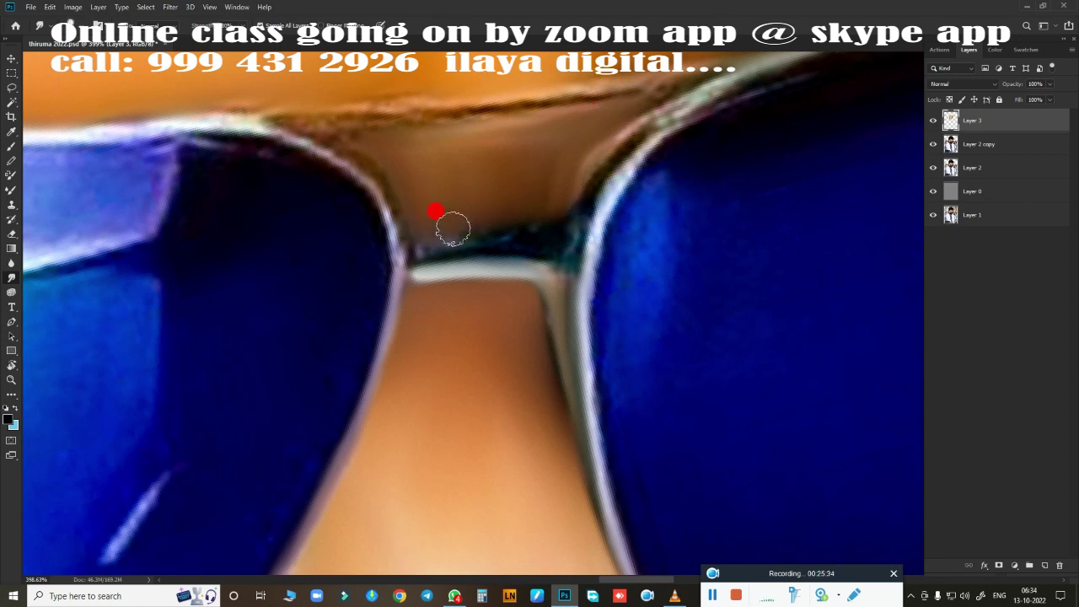
mouse_move(453, 228)
left_mouse_down()
mouse_move(565, 213)
mouse_move(547, 244)
mouse_move(542, 211)
mouse_move(541, 245)
mouse_move(517, 247)
mouse_move(534, 215)
mouse_move(515, 236)
mouse_move(413, 236)
left_mouse_up()
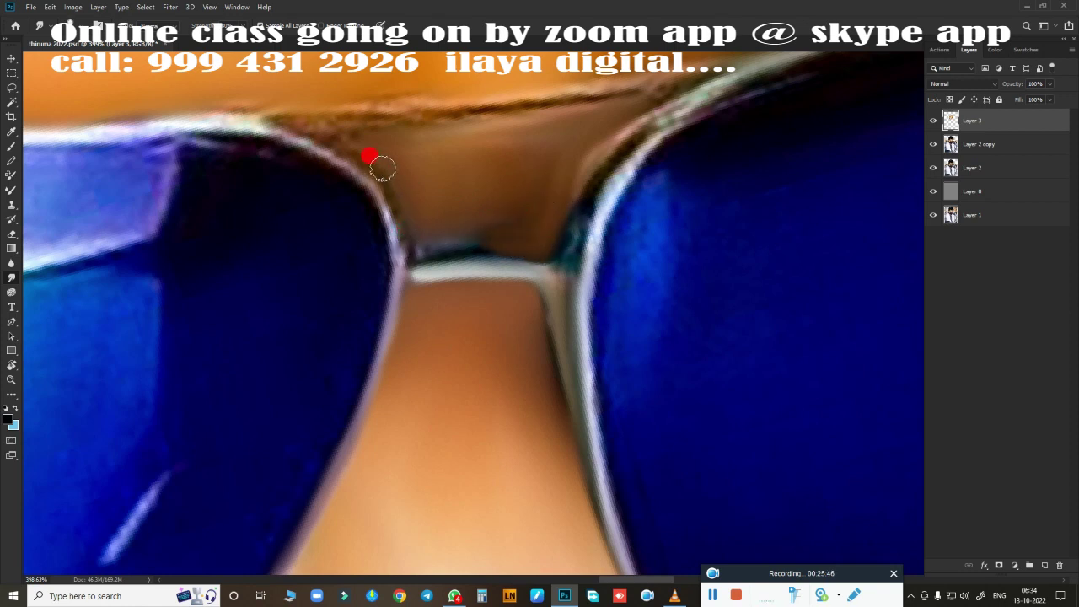
mouse_move(382, 169)
left_mouse_down()
mouse_move(392, 253)
mouse_move(355, 171)
left_mouse_up()
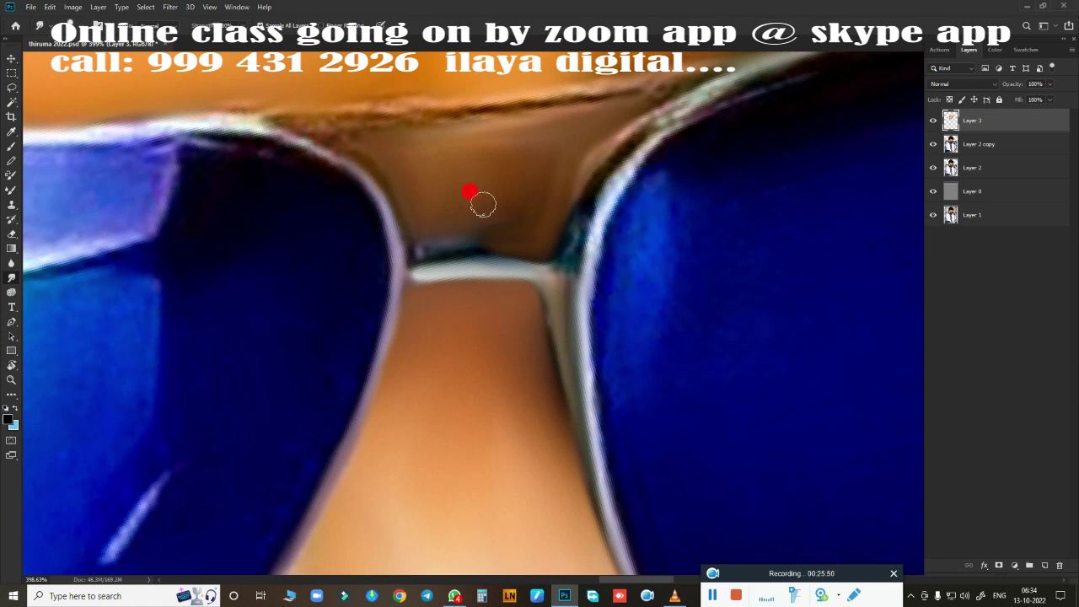
mouse_move(598, 230)
left_mouse_down()
mouse_move(562, 276)
mouse_move(554, 228)
mouse_move(610, 137)
mouse_move(621, 163)
mouse_move(610, 168)
mouse_move(646, 101)
left_mouse_up()
mouse_move(573, 271)
left_mouse_down()
mouse_move(645, 115)
mouse_move(559, 183)
mouse_move(579, 136)
mouse_move(604, 132)
mouse_move(637, 101)
mouse_move(532, 183)
mouse_move(540, 152)
mouse_move(513, 149)
mouse_move(530, 161)
mouse_move(500, 242)
mouse_move(287, 134)
mouse_move(386, 211)
mouse_move(419, 214)
left_mouse_up()
Step: Blend the skin between the nose bridge, frame edge and brow
key("bracketright")
key("bracketleft")
mouse_move(389, 171)
left_mouse_down()
mouse_move(352, 130)
mouse_move(433, 129)
mouse_move(457, 106)
mouse_move(551, 112)
mouse_move(404, 125)
mouse_move(486, 124)
left_mouse_up()
mouse_move(657, 99)
left_mouse_down()
mouse_move(556, 238)
mouse_move(441, 154)
mouse_move(378, 127)
mouse_move(414, 198)
mouse_move(315, 126)
mouse_move(494, 158)
mouse_move(426, 249)
mouse_move(498, 250)
mouse_move(440, 236)
mouse_move(480, 234)
mouse_move(423, 193)
mouse_move(513, 180)
mouse_move(483, 235)
mouse_move(412, 283)
left_mouse_up()
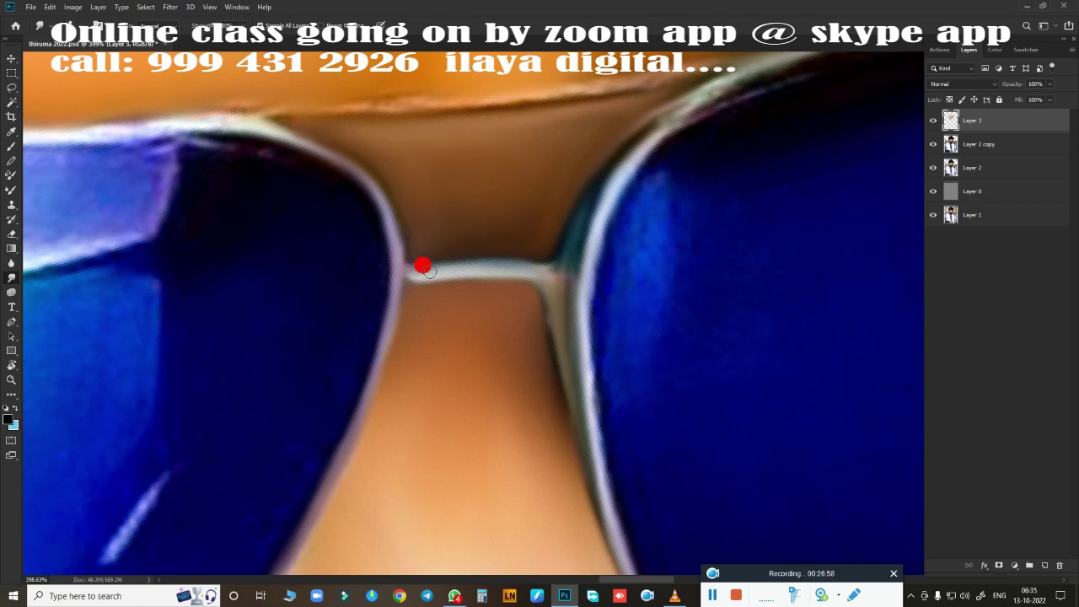
mouse_move(401, 278)
left_mouse_down()
mouse_move(395, 285)
mouse_move(474, 256)
mouse_move(506, 261)
mouse_move(501, 254)
mouse_move(431, 257)
mouse_move(537, 260)
mouse_move(541, 301)
mouse_move(566, 231)
left_mouse_up()
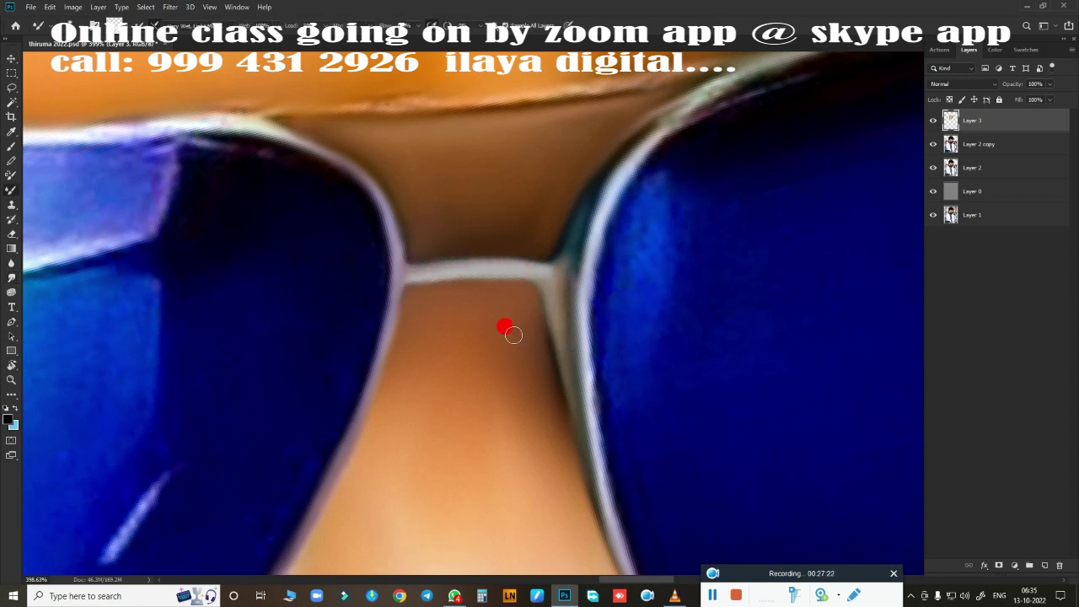
Step: Fit the whole face on screen, switch to the Smudge tool, and save the document
key("ctrl+0")
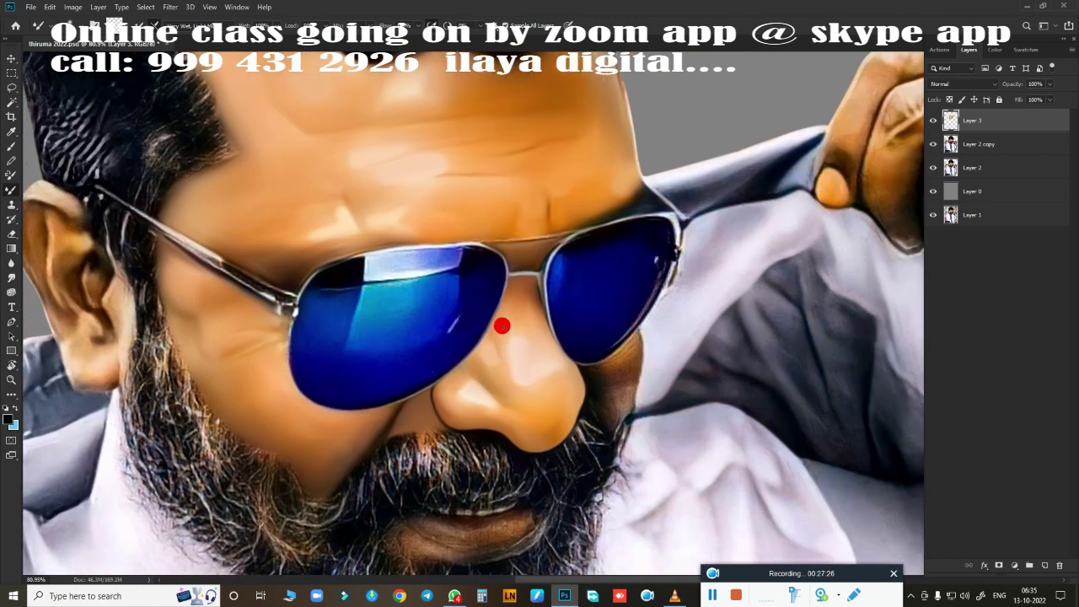
scroll(502, 326, "down", 1)
scroll(421, 269, "up", 1)
scroll(459, 275, "up", 3)
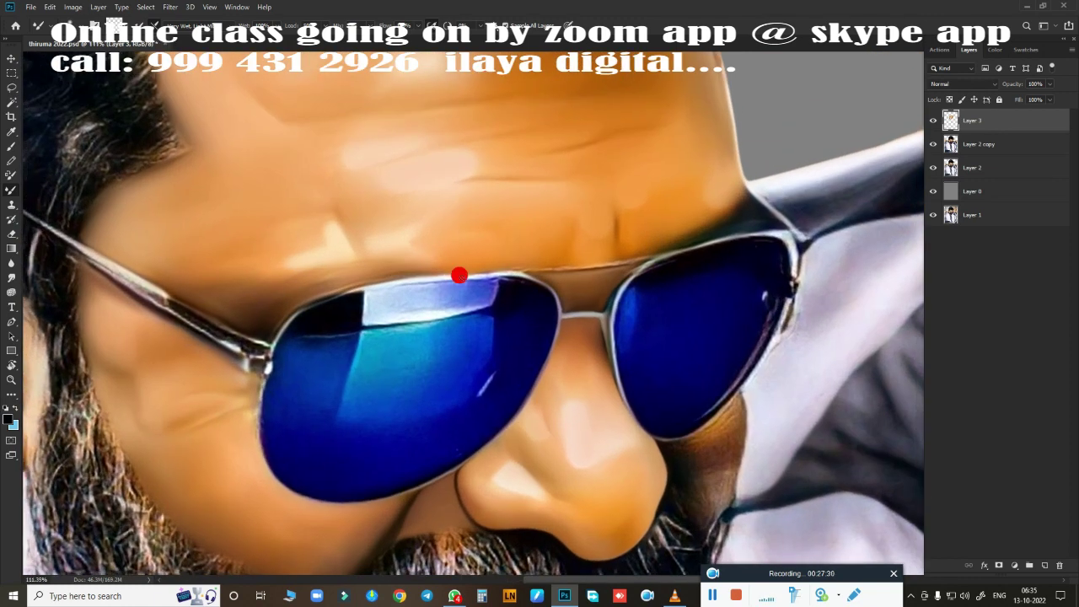
key("r")
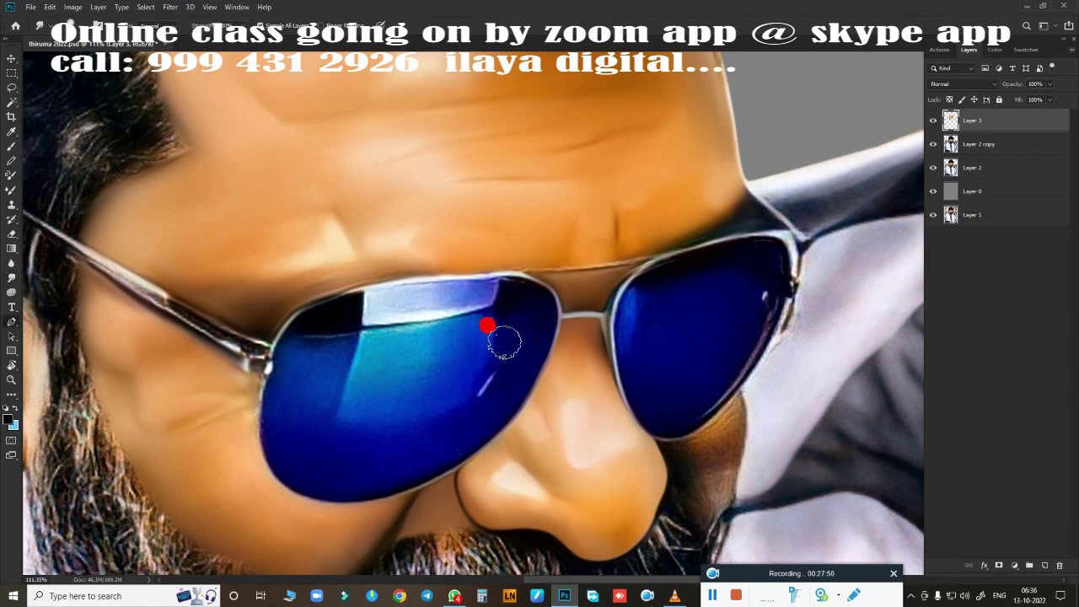
key("ctrl+s")
scroll(199, 361, "up", 2)
scroll(559, 323, "up", 2)
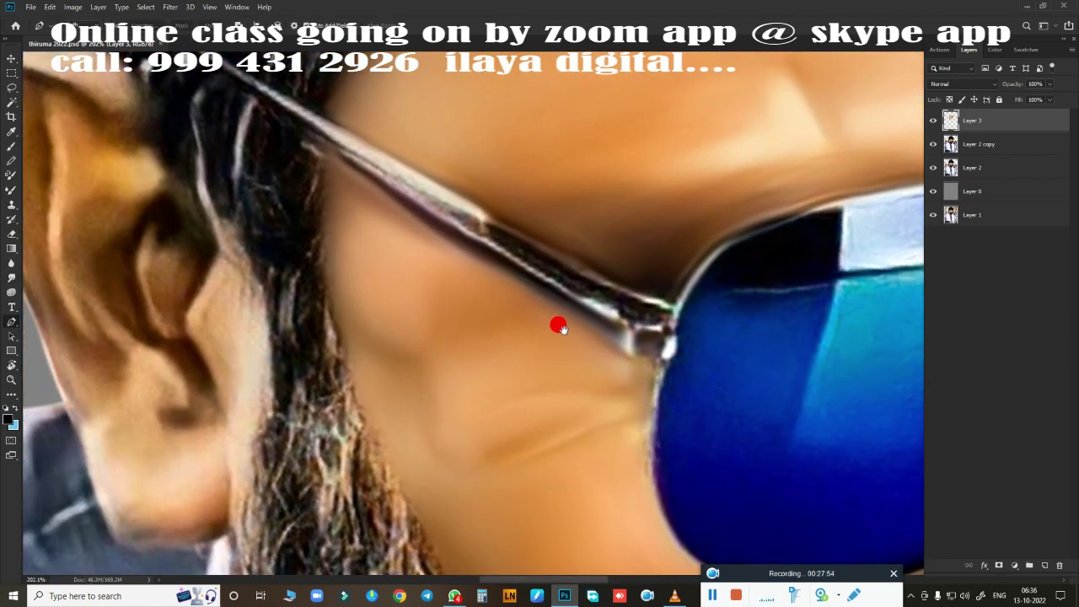
scroll(405, 390, "up", 1)
Step: Start a Pen path at the arm's end, corner it at the hinge, and curve along the left lens top
left_click(191, 149)
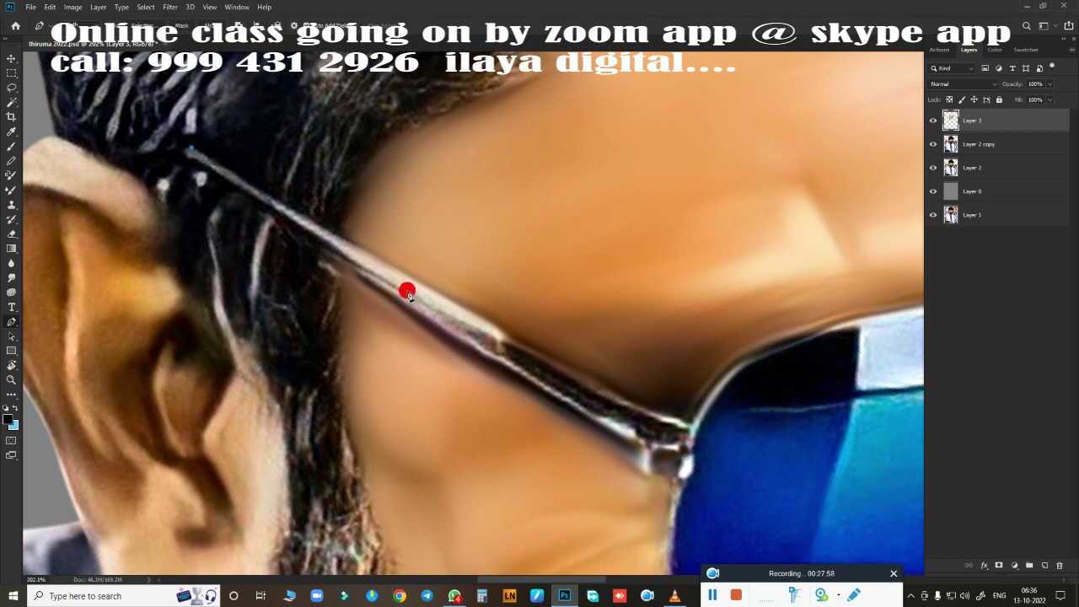
left_click_drag(568, 406, 487, 336)
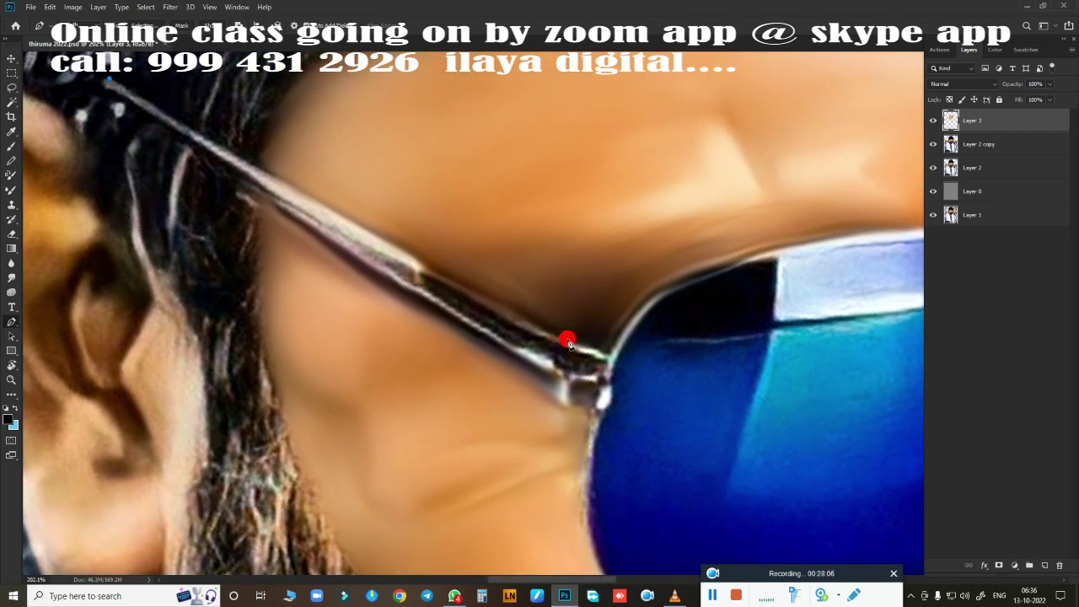
left_click_drag(568, 341, 632, 360)
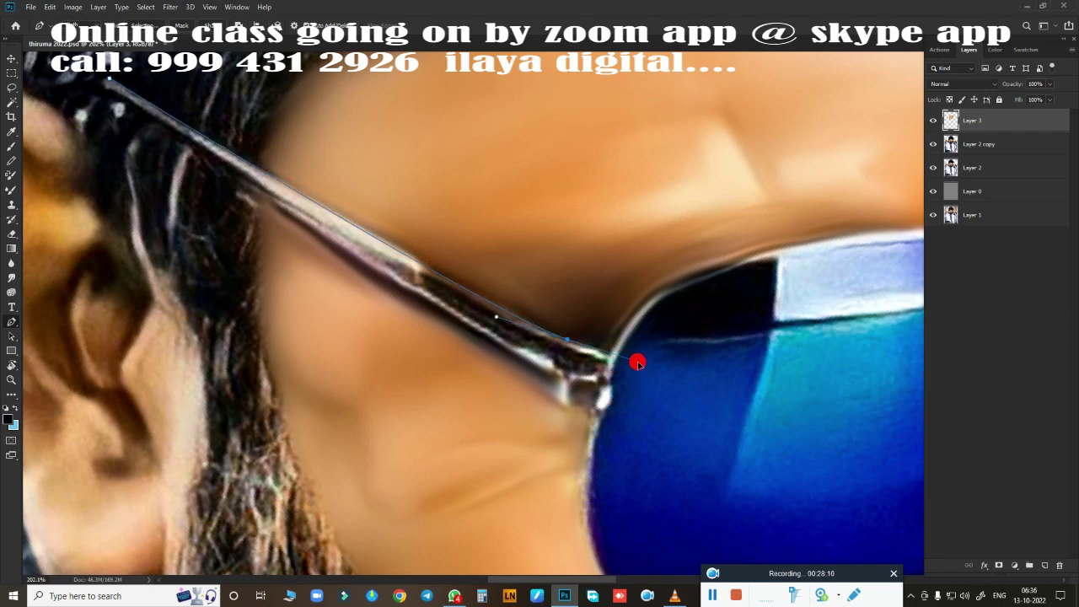
left_click(571, 345, "alt")
scroll(412, 332, "right", 3)
left_click_drag(399, 326, 423, 324)
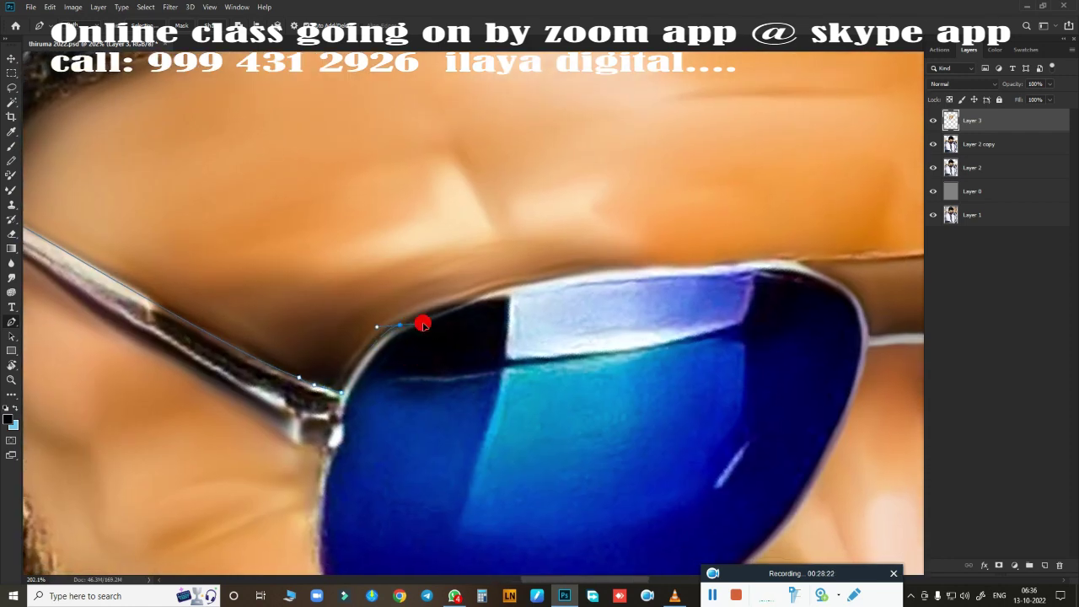
mouse_move(532, 285)
left_mouse_down()
mouse_move(595, 272)
mouse_move(475, 303)
mouse_move(408, 277)
mouse_move(546, 246)
left_mouse_up()
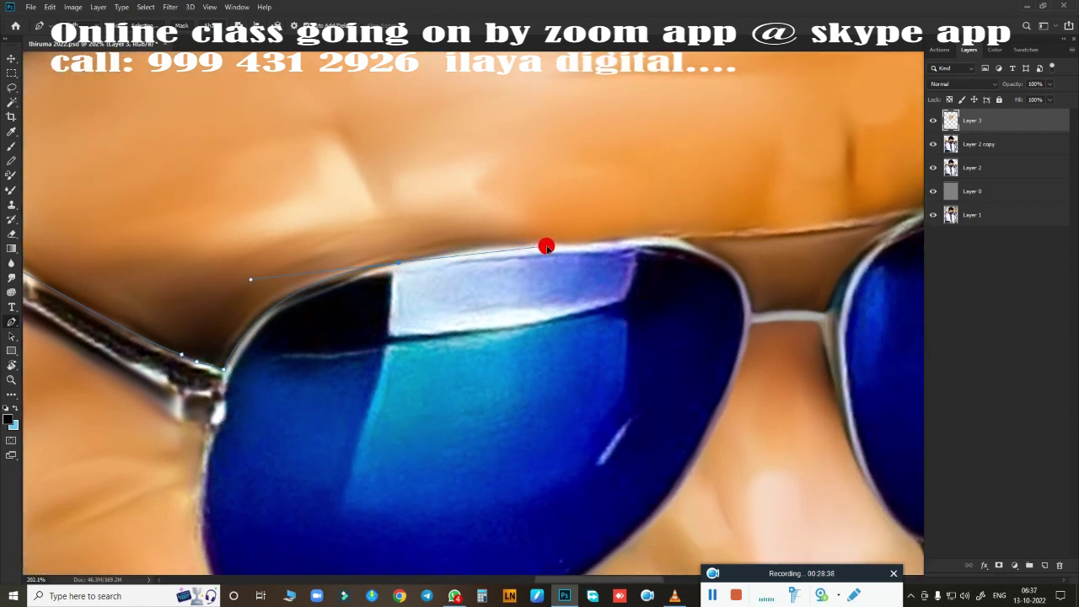
Step: Continue the path across the bridge, round the right lens's outer corner, and down its outer edge
scroll(388, 295, "right", 3)
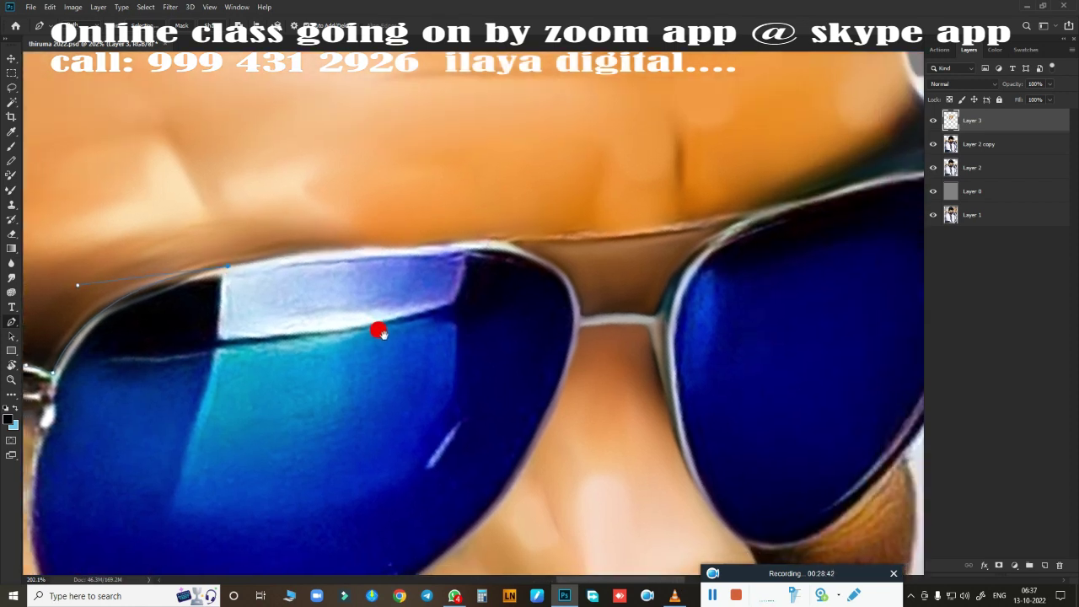
left_click_drag(509, 245, 547, 252)
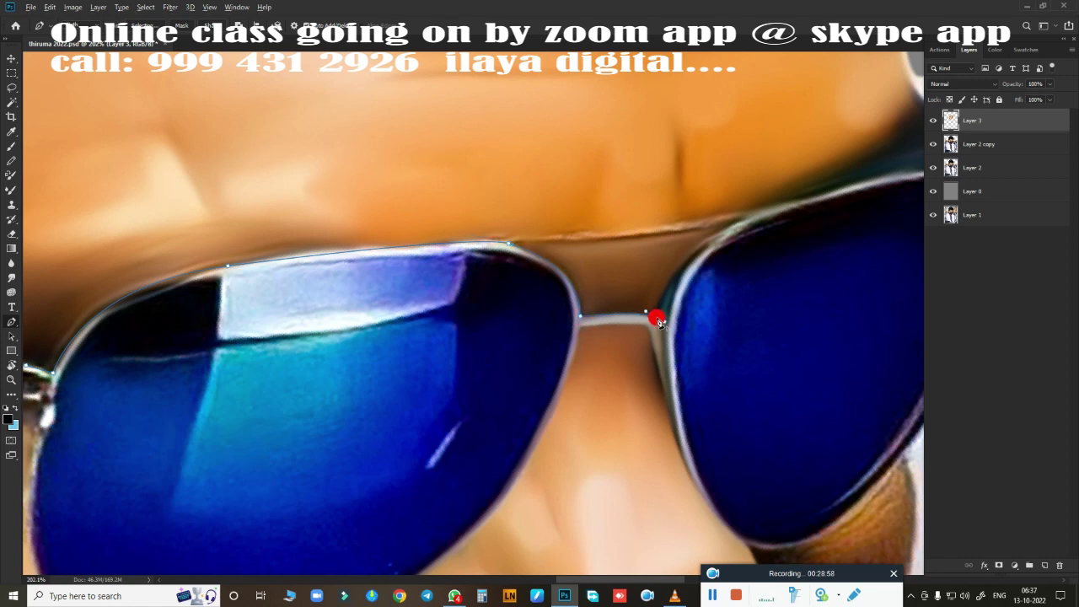
scroll(666, 335, "right", 3)
scroll(526, 281, "up", 1)
left_click_drag(544, 265, 609, 246)
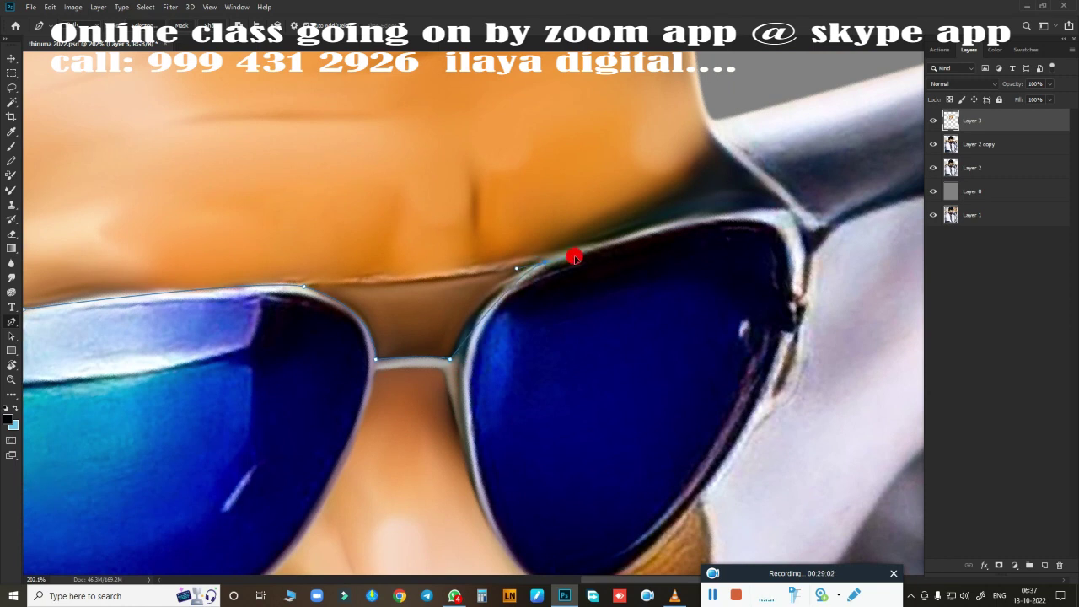
left_click_drag(784, 214, 821, 233)
left_click(803, 225)
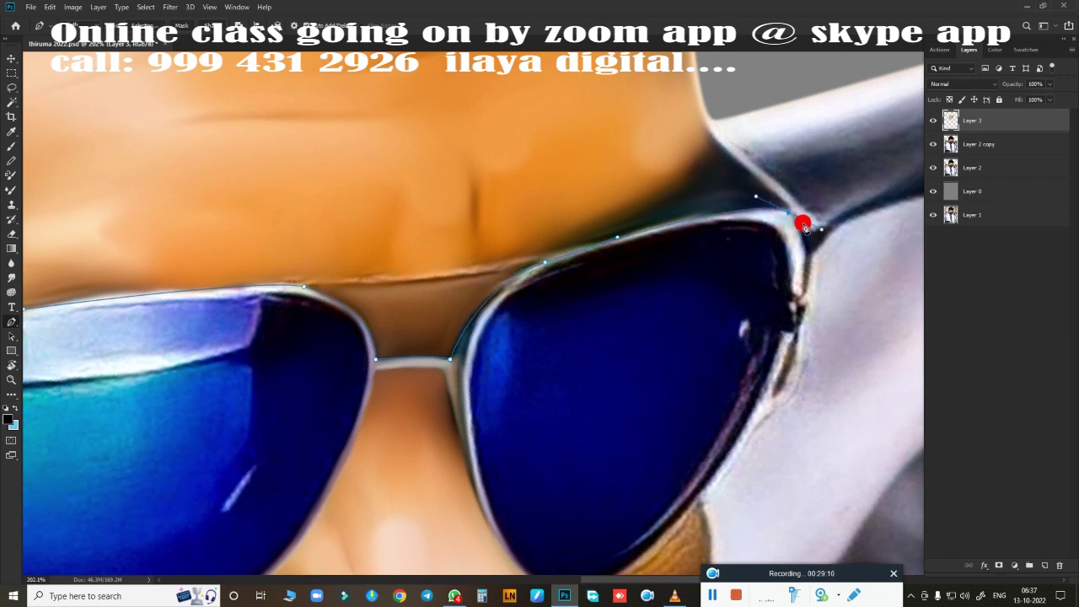
left_click_drag(781, 199, 765, 188)
left_click_drag(807, 255, 808, 285)
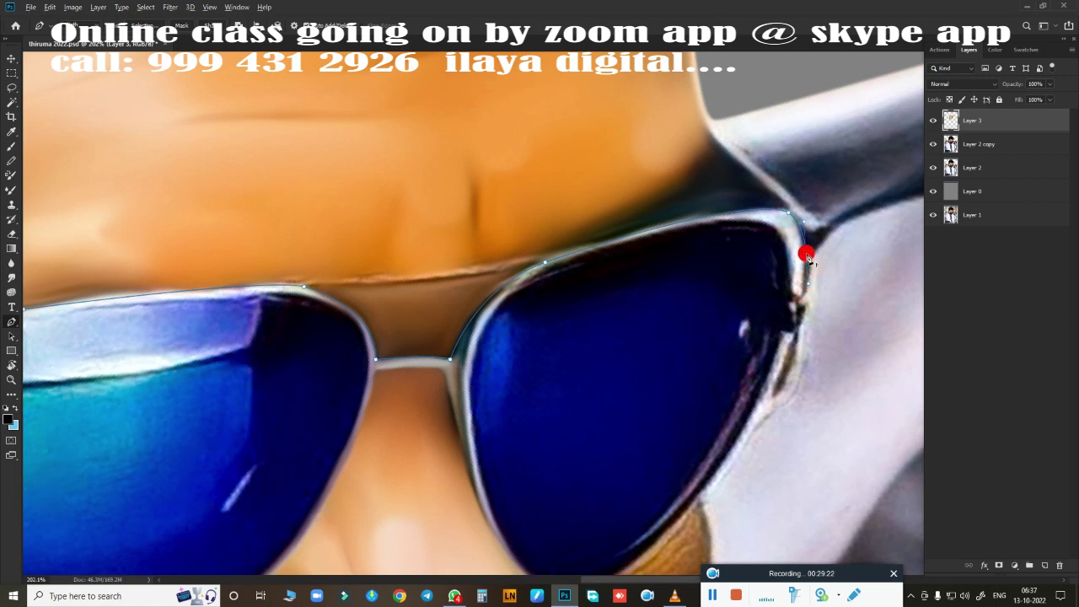
mouse_move(801, 303)
left_mouse_down()
mouse_move(704, 241)
mouse_move(660, 286)
left_mouse_up()
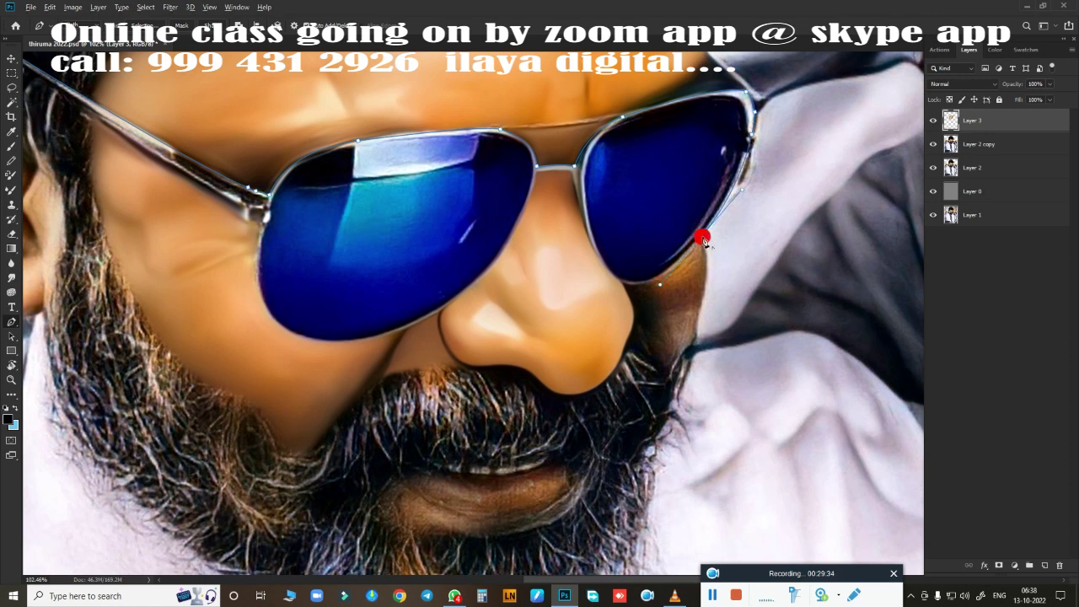
Step: Extend the path under both lenses, around the left lens's outer corner, and back along the arm
scroll(636, 291, "up", 3)
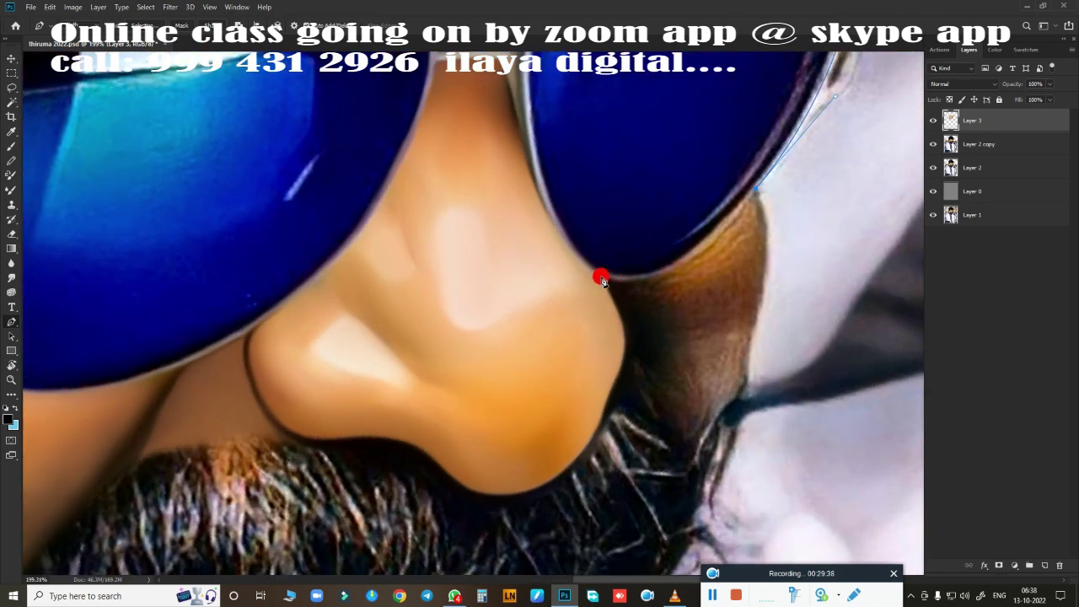
left_click_drag(600, 278, 513, 250)
left_click_drag(590, 303, 686, 326)
left_click_drag(528, 373, 575, 379)
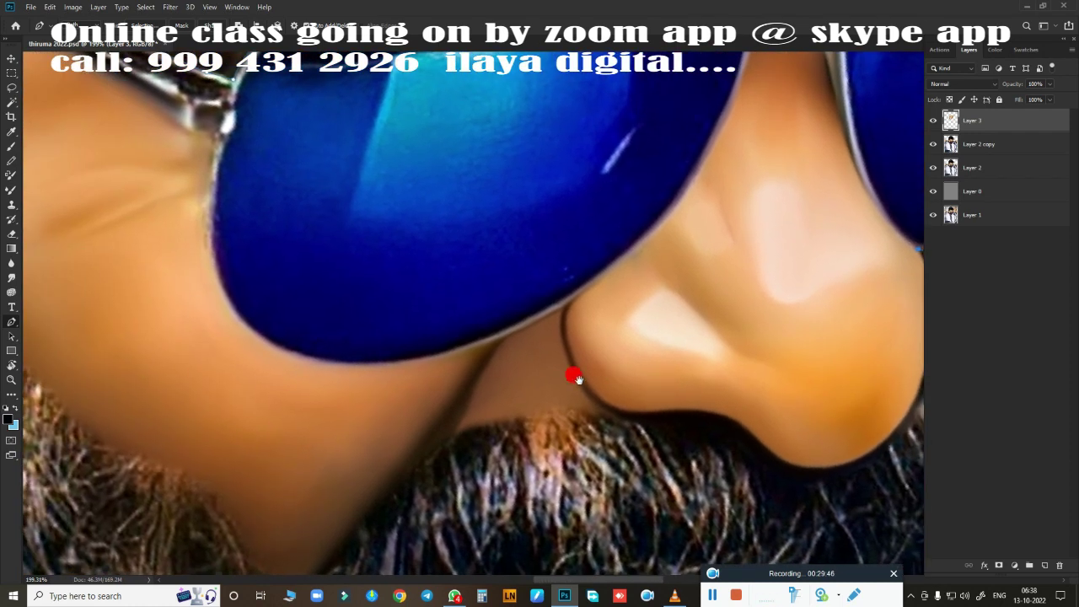
left_click(483, 342)
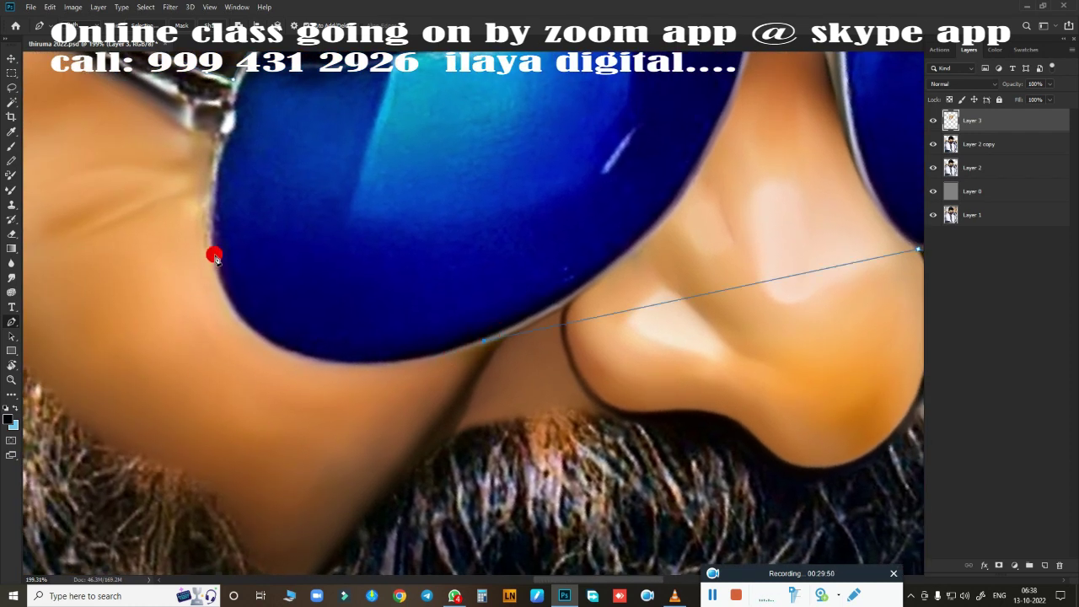
left_click_drag(211, 258, 169, 71)
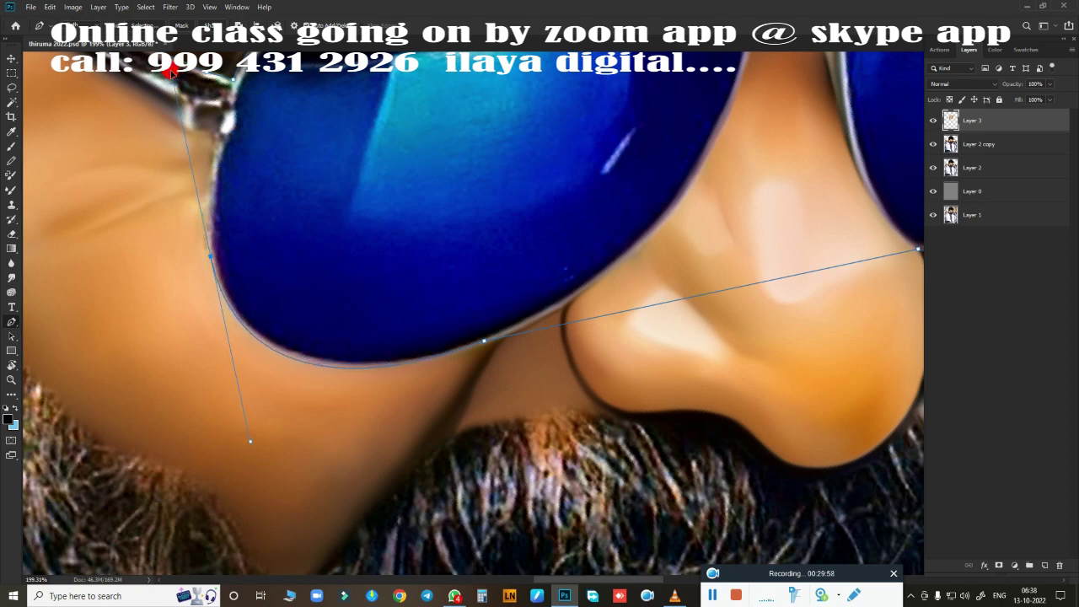
left_click(211, 256, "alt")
mouse_move(244, 228)
left_mouse_down()
mouse_move(413, 316)
mouse_move(425, 206)
left_mouse_up()
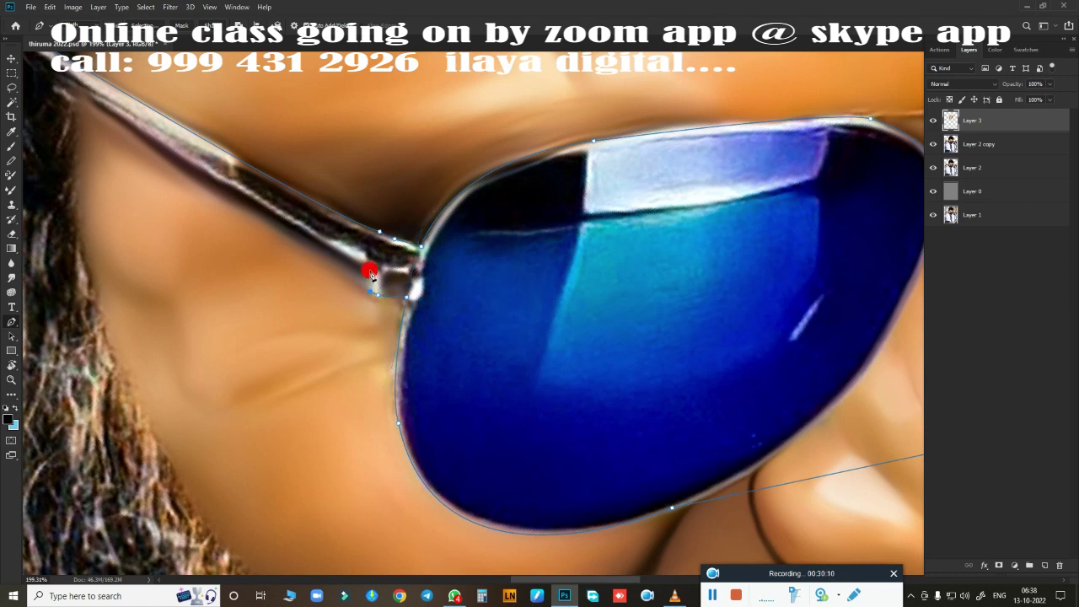
left_click_drag(364, 268, 625, 369)
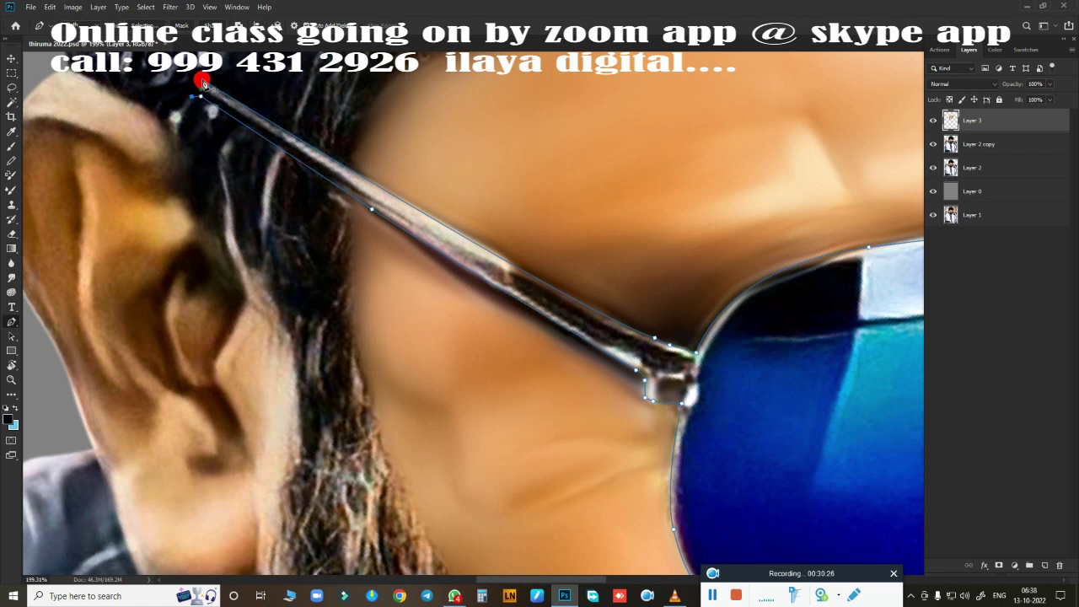
Step: Convert the path to a selection with a 1.8-pixel Feather Radius
key("shift+F6")
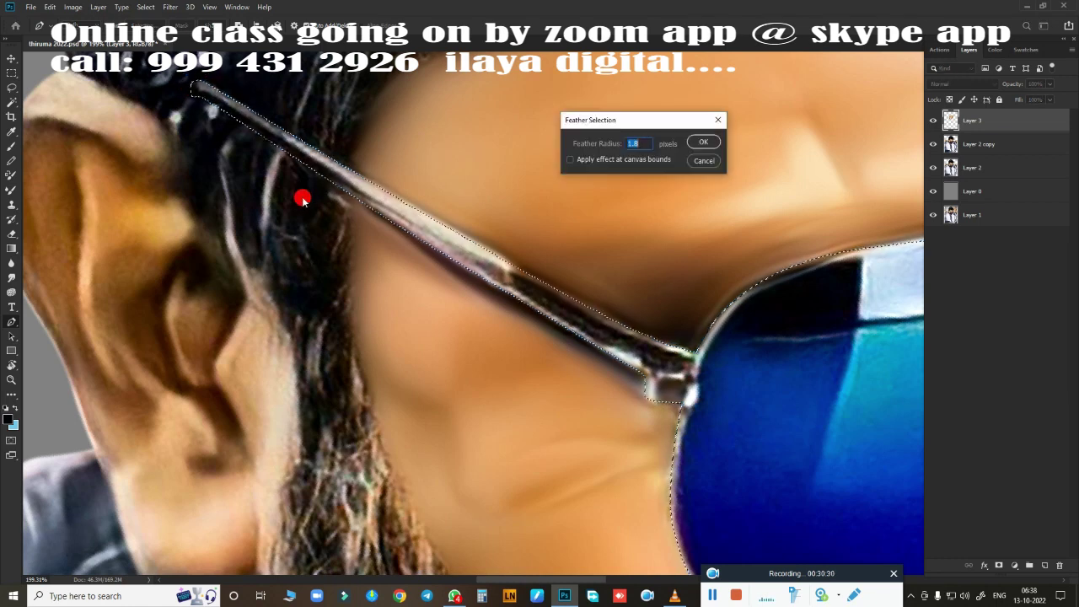
key("Return")
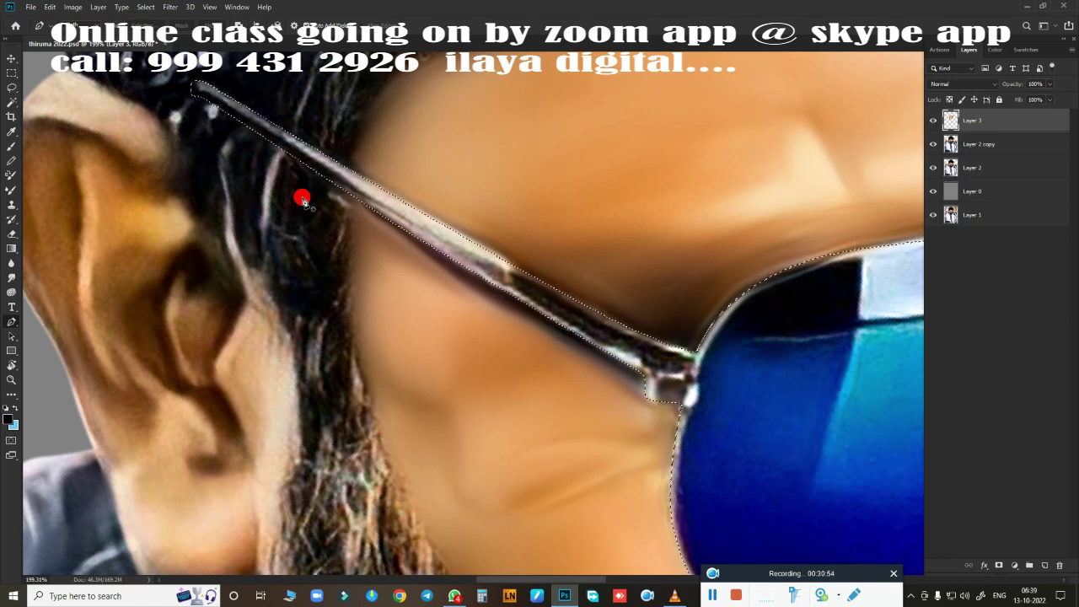
Step: At 398% with a smaller brush, blend the glasses arm and hinge metal inside the selection
scroll(592, 333, "up", 3)
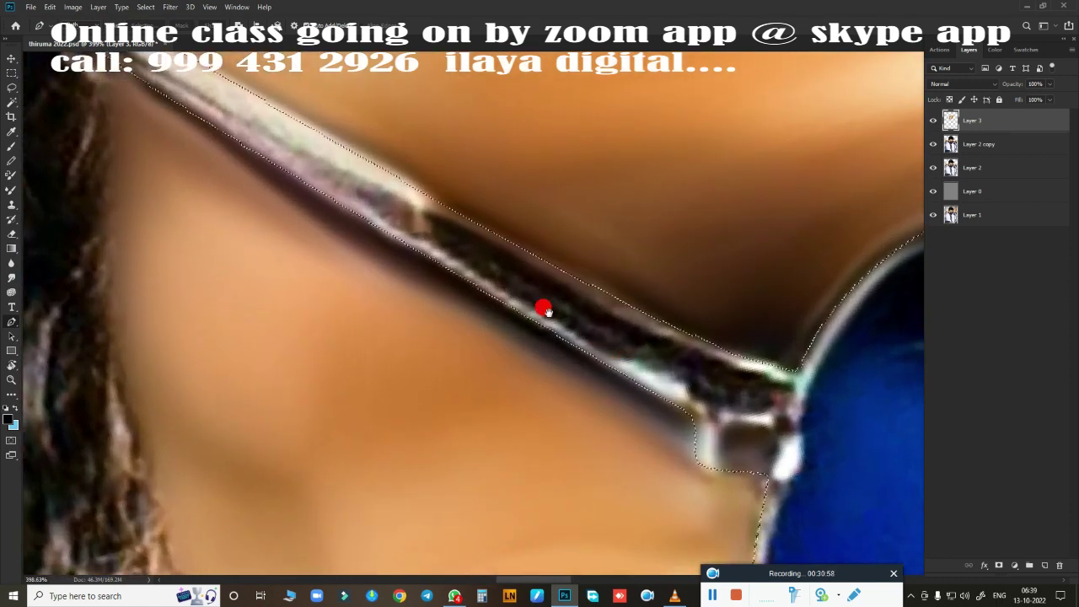
left_click_drag(545, 308, 432, 378)
left_click(466, 352)
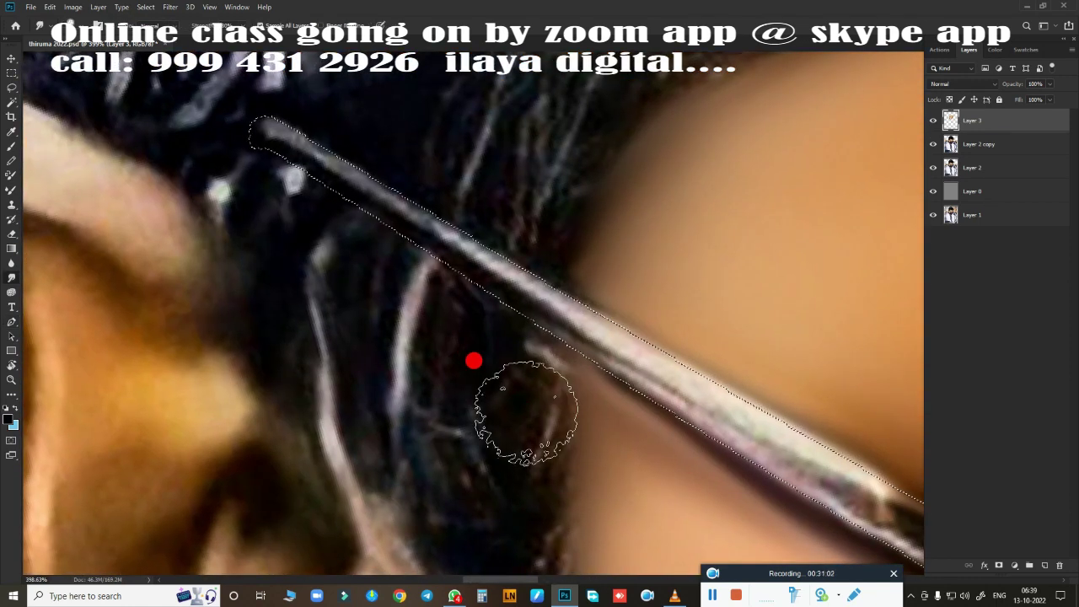
key("bracketleft")
key("bracketleft")
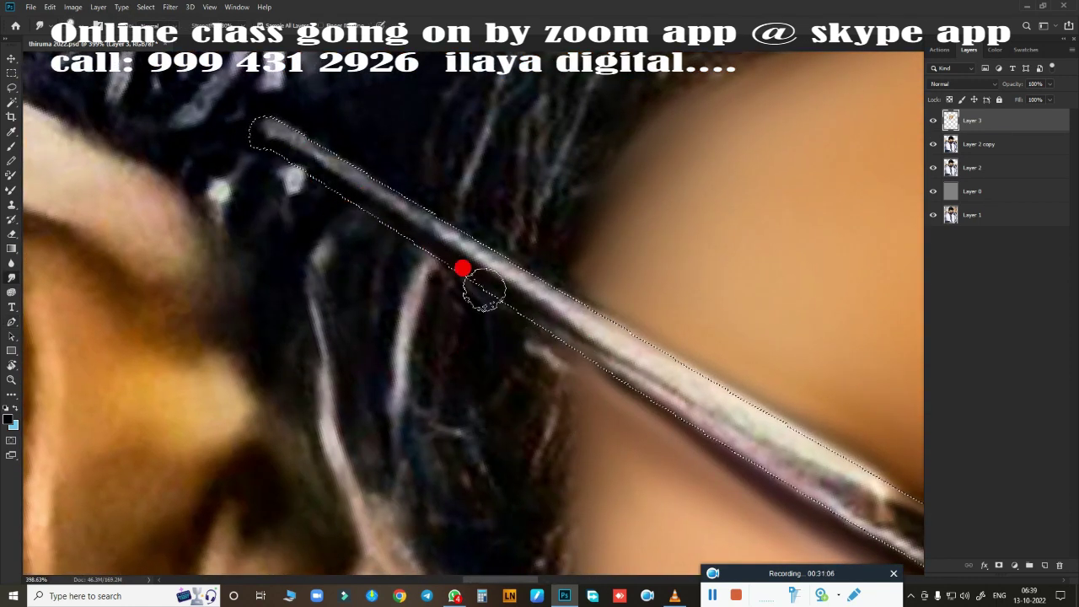
mouse_move(461, 277)
left_mouse_down()
mouse_move(246, 128)
mouse_move(368, 175)
mouse_move(640, 343)
mouse_move(616, 344)
left_mouse_up()
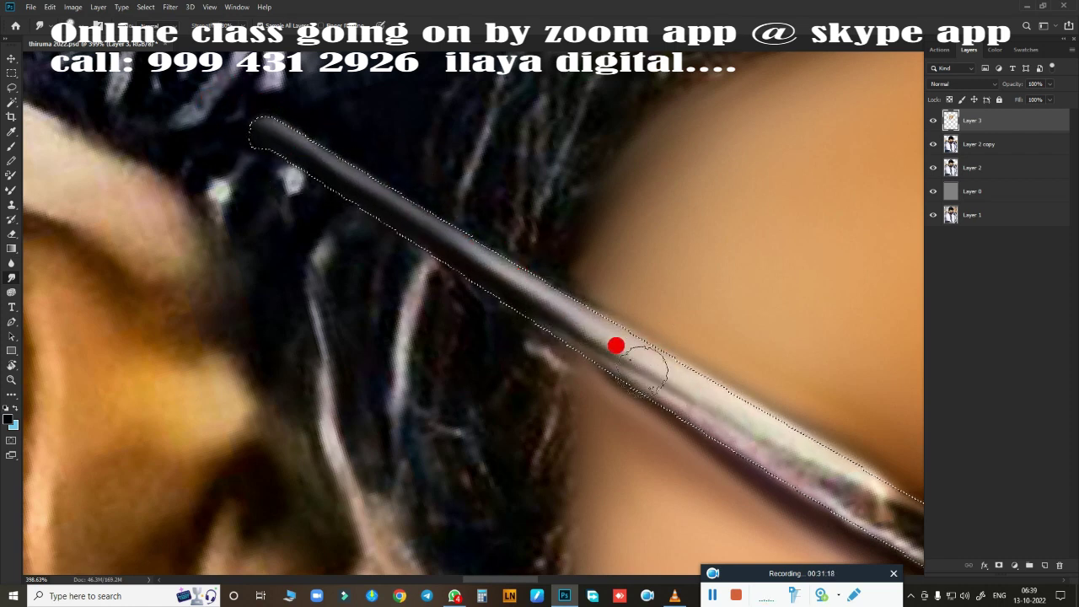
left_click_drag(616, 470, 221, 163)
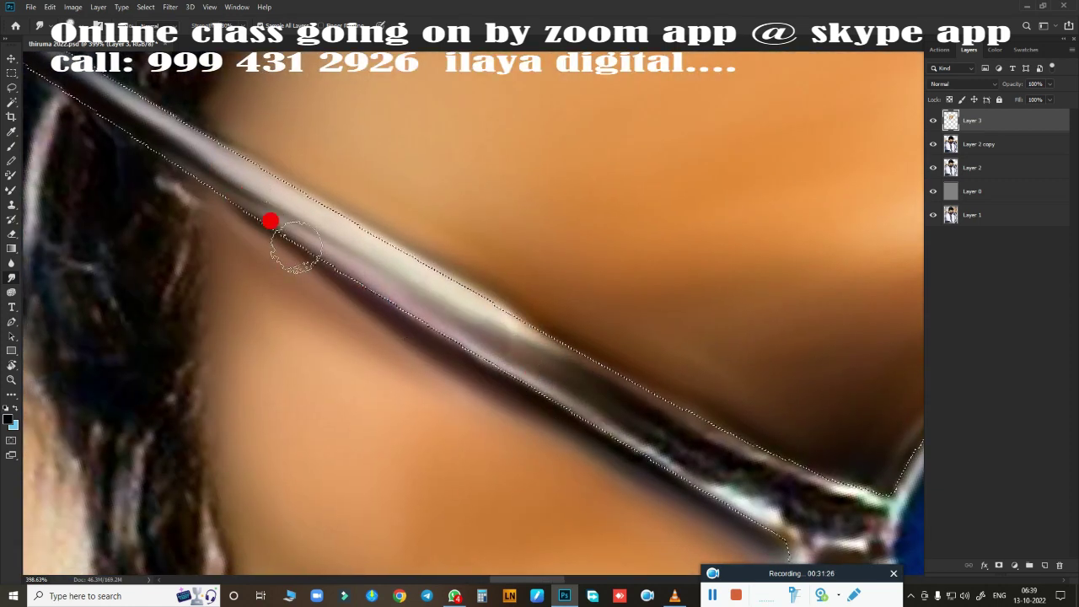
left_click_drag(674, 430, 477, 345)
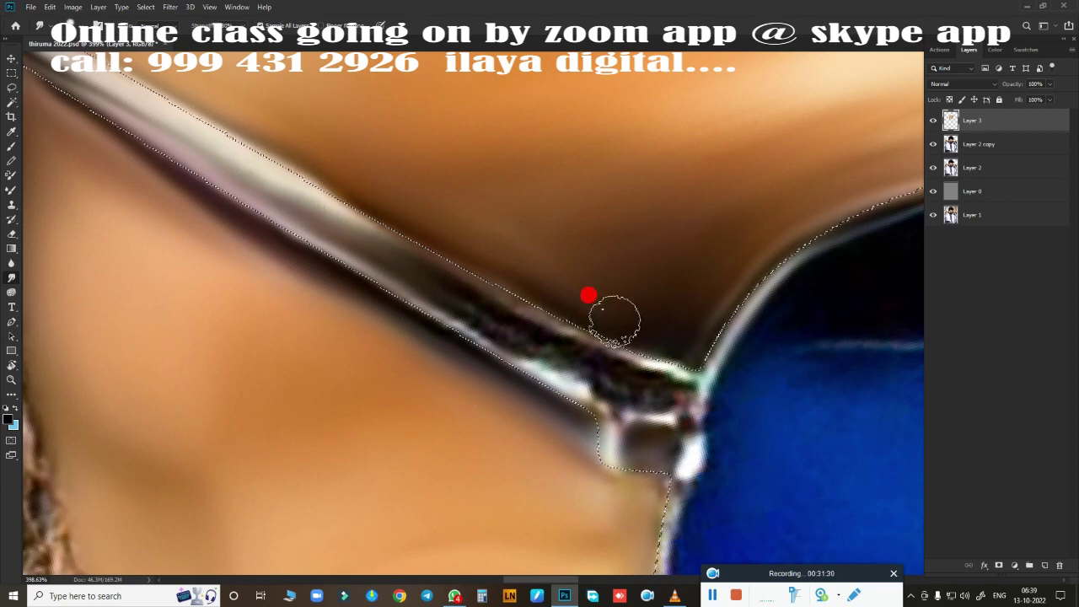
left_click_drag(562, 385, 528, 284)
mouse_move(371, 172)
left_mouse_down()
mouse_move(460, 189)
mouse_move(388, 166)
mouse_move(368, 207)
mouse_move(426, 216)
mouse_move(528, 270)
mouse_move(680, 238)
left_mouse_up()
mouse_move(703, 233)
left_mouse_down()
mouse_move(738, 235)
mouse_move(709, 280)
left_mouse_up()
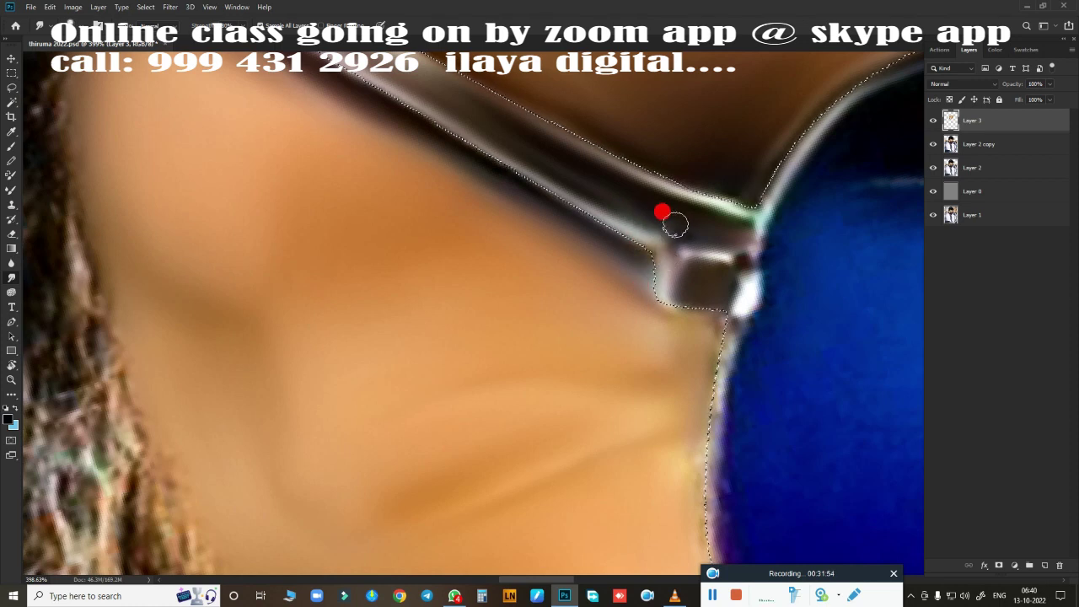
mouse_move(675, 225)
left_mouse_down()
mouse_move(729, 250)
mouse_move(649, 269)
left_mouse_up()
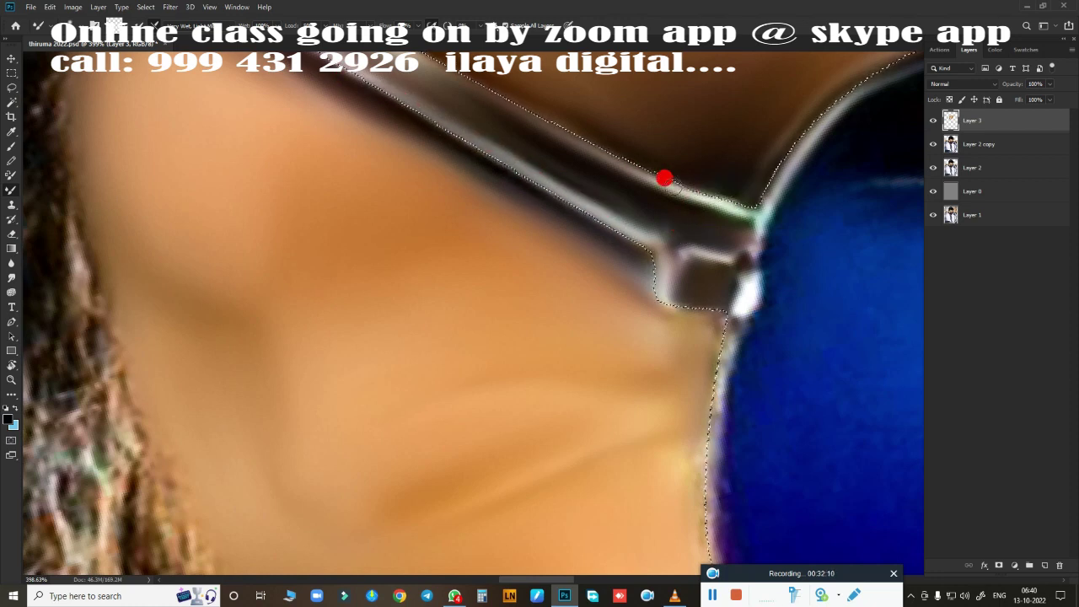
Step: On Layer 3, Mixer-brush the skin along the sunglasses' frame edge by the hinge and the lens's top corner
left_click_drag(696, 200, 494, 101)
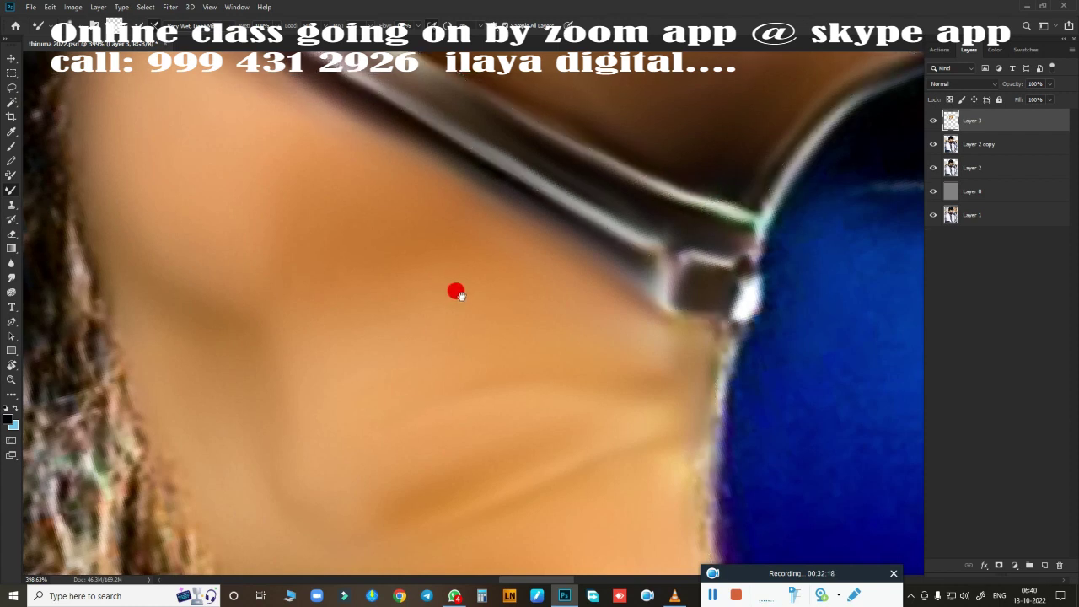
scroll(455, 292, "up", 3)
mouse_move(308, 214)
left_mouse_down()
mouse_move(585, 342)
mouse_move(563, 359)
mouse_move(626, 397)
mouse_move(386, 230)
mouse_move(370, 294)
mouse_move(187, 173)
mouse_move(653, 463)
mouse_move(656, 435)
mouse_move(712, 446)
mouse_move(736, 412)
mouse_move(724, 489)
mouse_move(739, 487)
left_mouse_up()
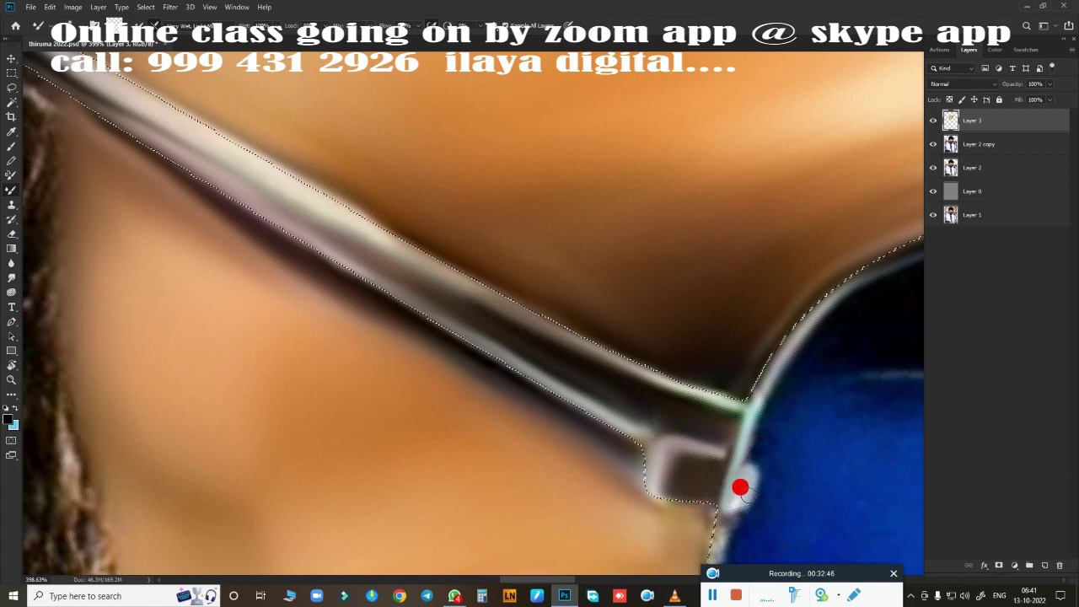
mouse_move(741, 400)
left_mouse_down()
mouse_move(807, 421)
mouse_move(356, 289)
mouse_move(397, 267)
mouse_move(313, 172)
mouse_move(356, 149)
mouse_move(607, 77)
mouse_move(393, 132)
mouse_move(649, 269)
mouse_move(265, 349)
mouse_move(423, 140)
mouse_move(640, 115)
mouse_move(710, 125)
mouse_move(862, 260)
mouse_move(624, 256)
mouse_move(624, 176)
mouse_move(636, 224)
mouse_move(739, 203)
mouse_move(717, 255)
mouse_move(564, 241)
mouse_move(595, 144)
mouse_move(631, 108)
mouse_move(717, 161)
mouse_move(451, 273)
mouse_move(528, 234)
mouse_move(773, 193)
mouse_move(648, 246)
mouse_move(468, 223)
mouse_move(219, 311)
mouse_move(503, 166)
mouse_move(488, 100)
mouse_move(501, 193)
mouse_move(515, 203)
mouse_move(708, 169)
mouse_move(667, 207)
mouse_move(763, 155)
mouse_move(632, 251)
mouse_move(621, 250)
mouse_move(626, 231)
mouse_move(525, 359)
mouse_move(423, 415)
mouse_move(522, 366)
mouse_move(809, 289)
mouse_move(479, 388)
mouse_move(730, 185)
mouse_move(652, 212)
mouse_move(275, 222)
mouse_move(427, 253)
mouse_move(396, 258)
mouse_move(325, 245)
mouse_move(195, 181)
mouse_move(382, 346)
mouse_move(307, 184)
mouse_move(351, 309)
mouse_move(392, 339)
mouse_move(513, 325)
left_mouse_up()
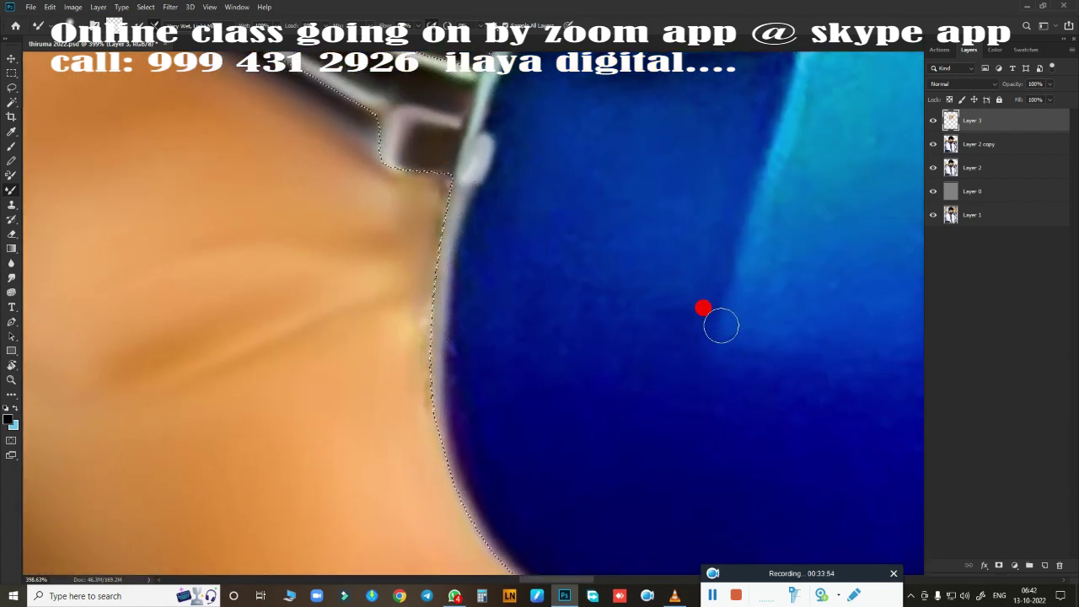
Step: With the Smudge tool, smear the lens's lower edge by the cheek into the surrounding skin
key("r")
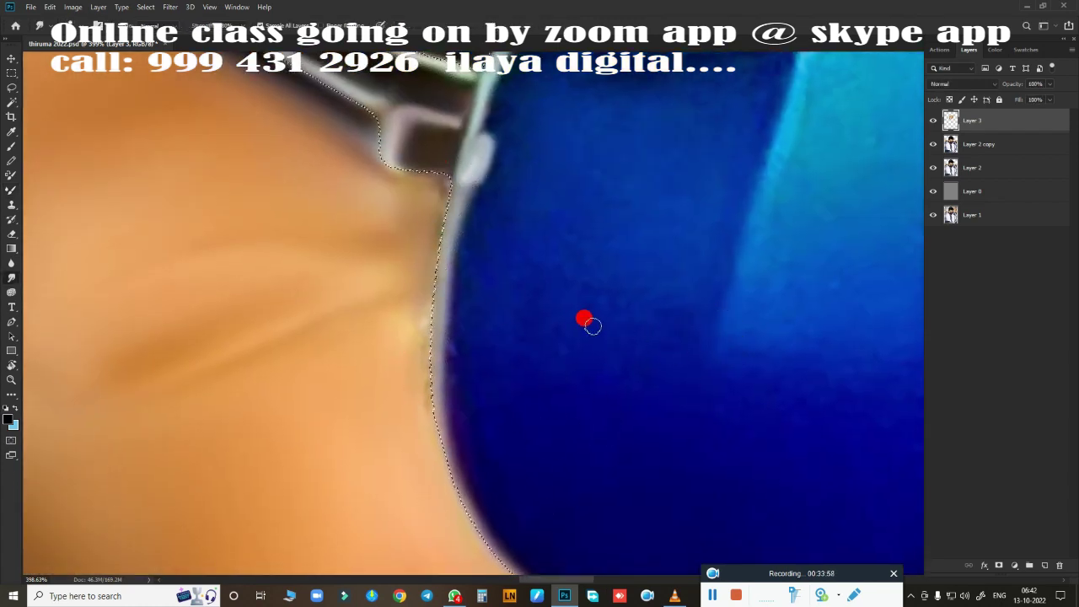
left_click_drag(368, 133, 354, 236)
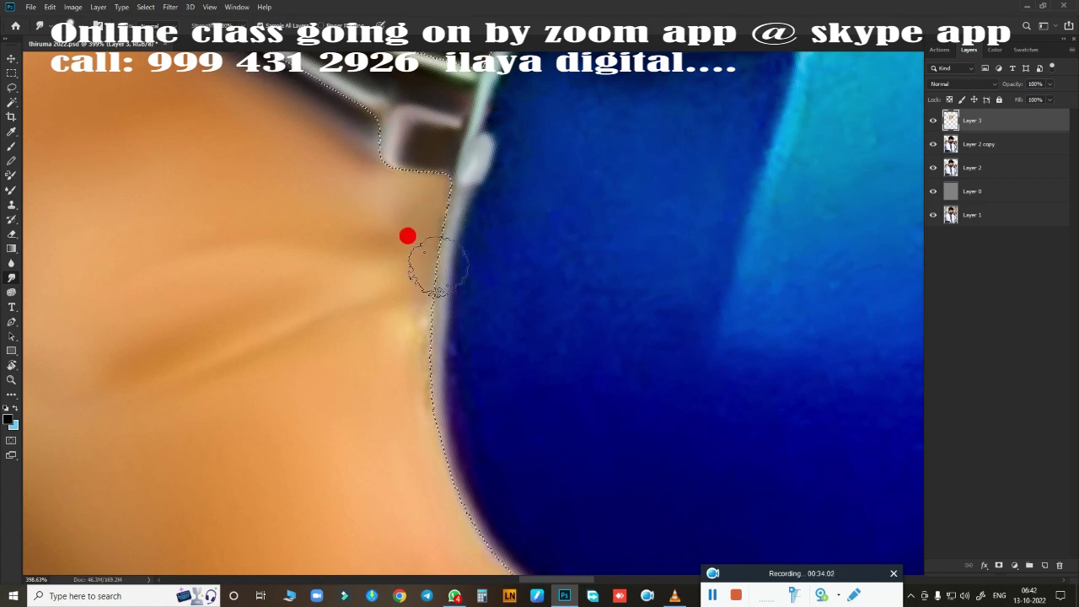
key("ctrl+z")
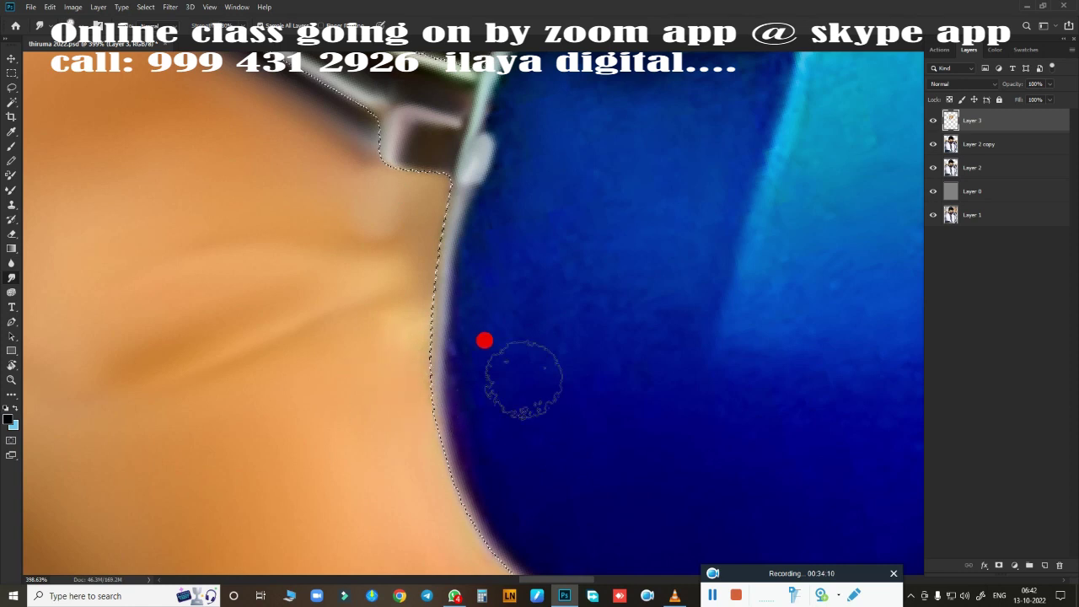
left_click_drag(484, 340, 585, 152)
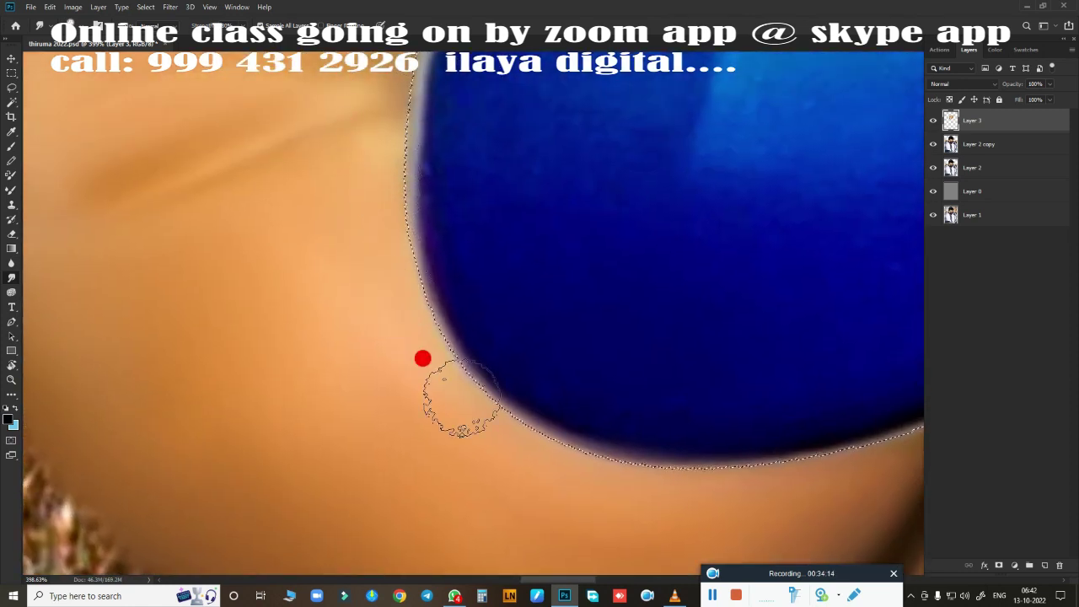
left_click_drag(441, 325, 368, 237)
mouse_move(328, 197)
left_mouse_down()
mouse_move(598, 295)
mouse_move(540, 211)
mouse_move(344, 426)
mouse_move(311, 409)
mouse_move(233, 323)
left_mouse_up()
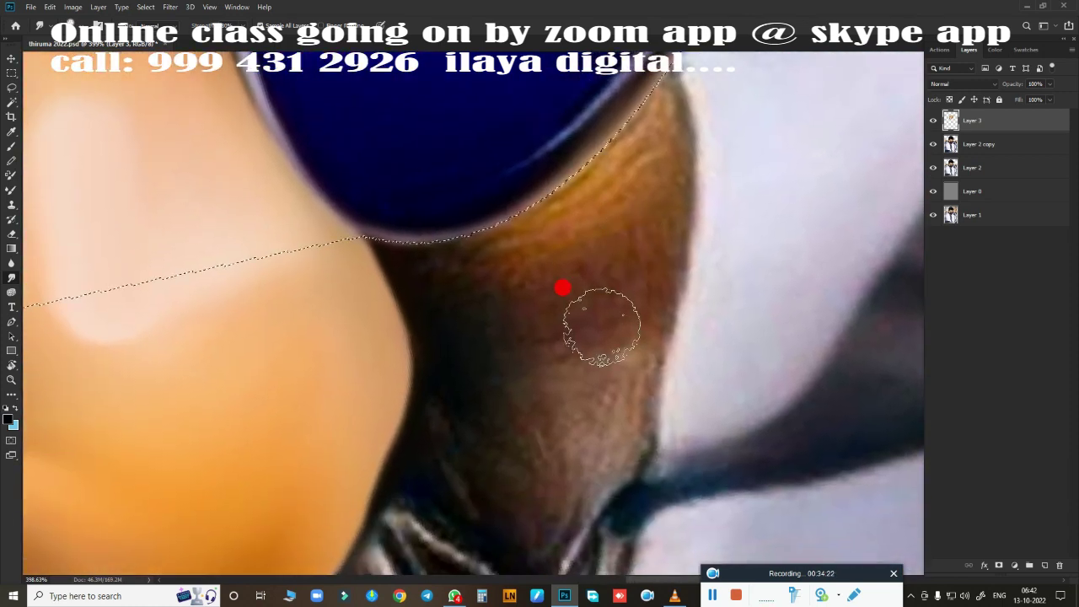
mouse_move(411, 246)
left_mouse_down()
mouse_move(525, 332)
mouse_move(534, 250)
mouse_move(434, 218)
mouse_move(631, 140)
mouse_move(632, 77)
mouse_move(619, 149)
mouse_move(455, 237)
mouse_move(461, 301)
mouse_move(414, 270)
mouse_move(453, 312)
mouse_move(570, 289)
mouse_move(650, 193)
mouse_move(643, 178)
mouse_move(619, 272)
mouse_move(573, 241)
mouse_move(503, 286)
mouse_move(497, 336)
mouse_move(517, 325)
mouse_move(483, 299)
mouse_move(611, 211)
mouse_move(528, 316)
left_mouse_up()
Step: Smudge the upper part of the lens edge and the hinge area smooth
mouse_move(490, 277)
left_mouse_down()
mouse_move(581, 219)
mouse_move(590, 436)
mouse_move(650, 286)
mouse_move(716, 296)
mouse_move(598, 193)
mouse_move(604, 202)
mouse_move(517, 400)
mouse_move(593, 237)
left_mouse_up()
scroll(592, 237, "down", 2)
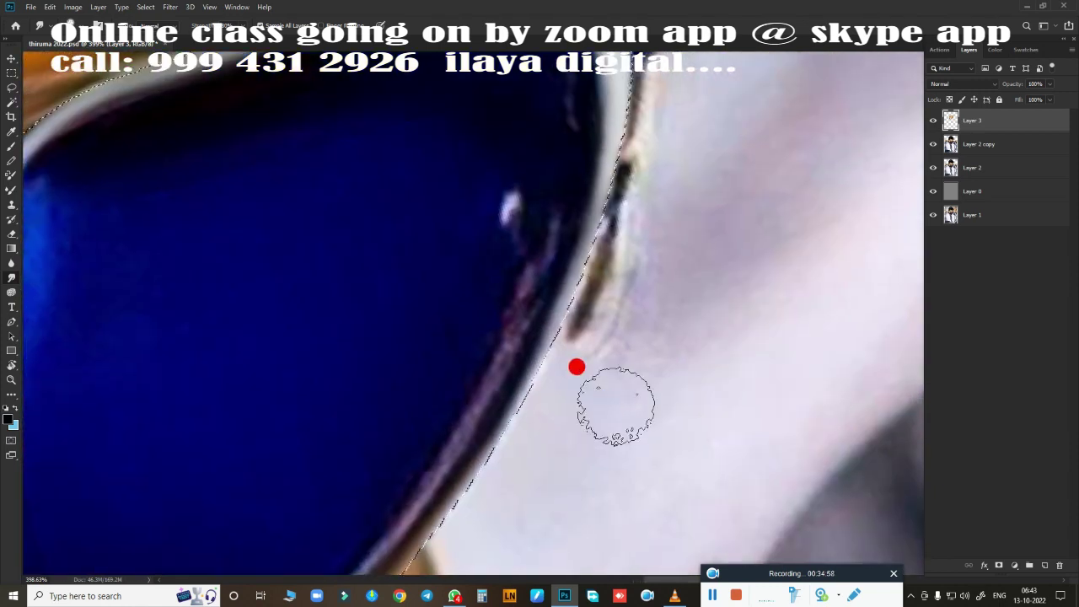
scroll(666, 332, "down", 4)
mouse_move(659, 227)
left_mouse_down()
mouse_move(634, 305)
mouse_move(655, 212)
mouse_move(595, 200)
mouse_move(500, 229)
left_mouse_up()
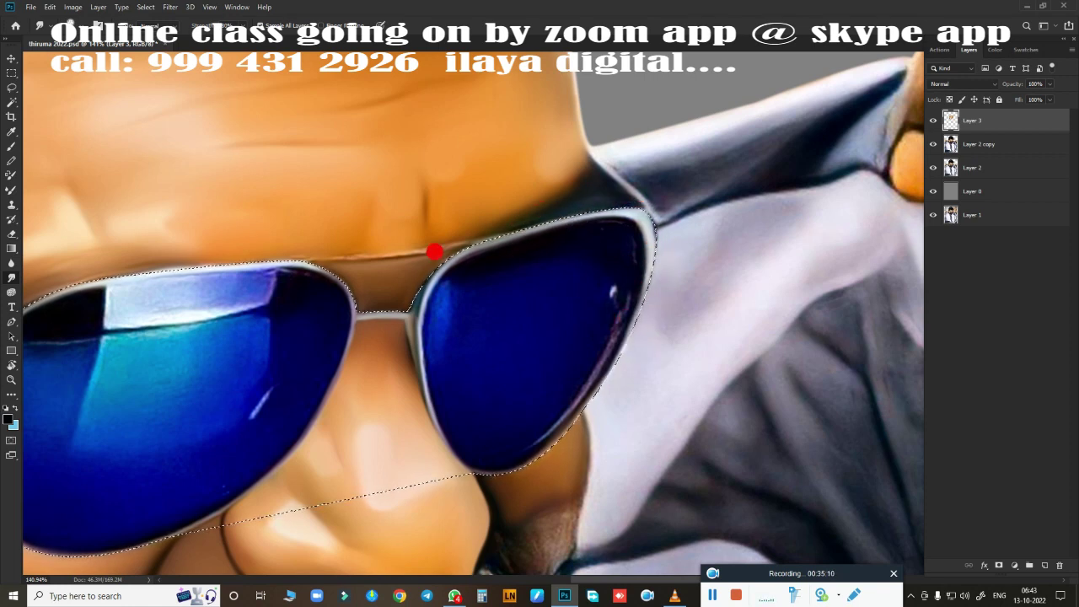
left_click_drag(404, 284, 590, 270)
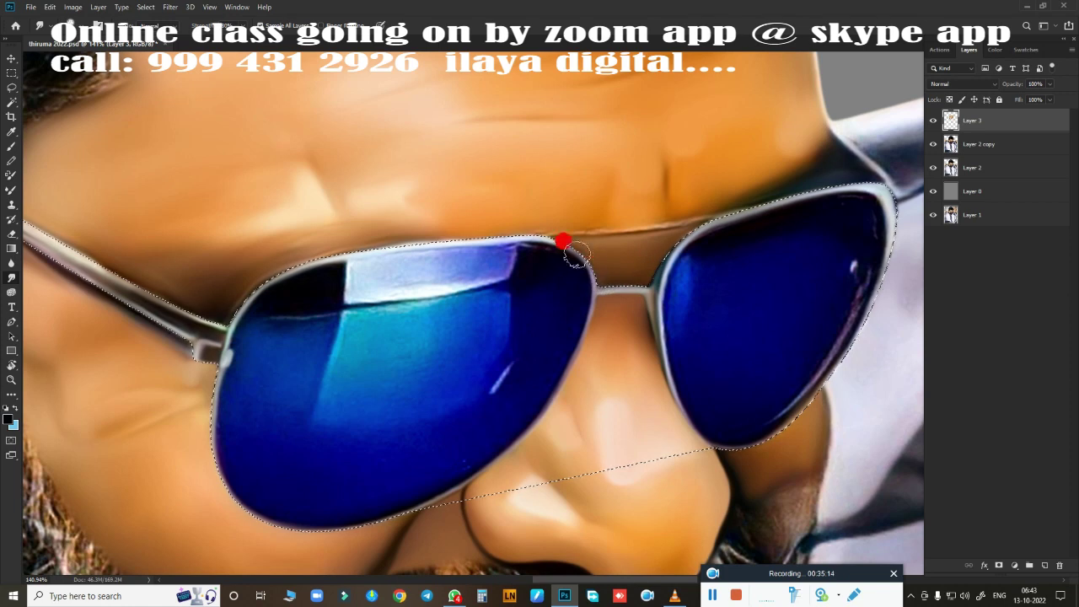
key("ctrl+d")
key("ctrl+z")
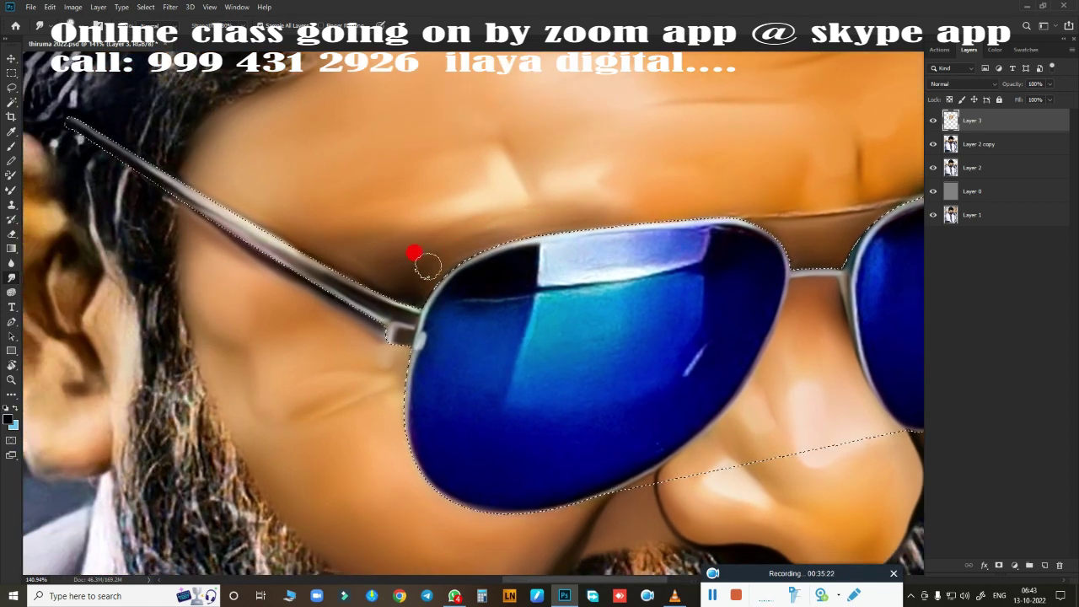
left_click_drag(348, 270, 414, 282)
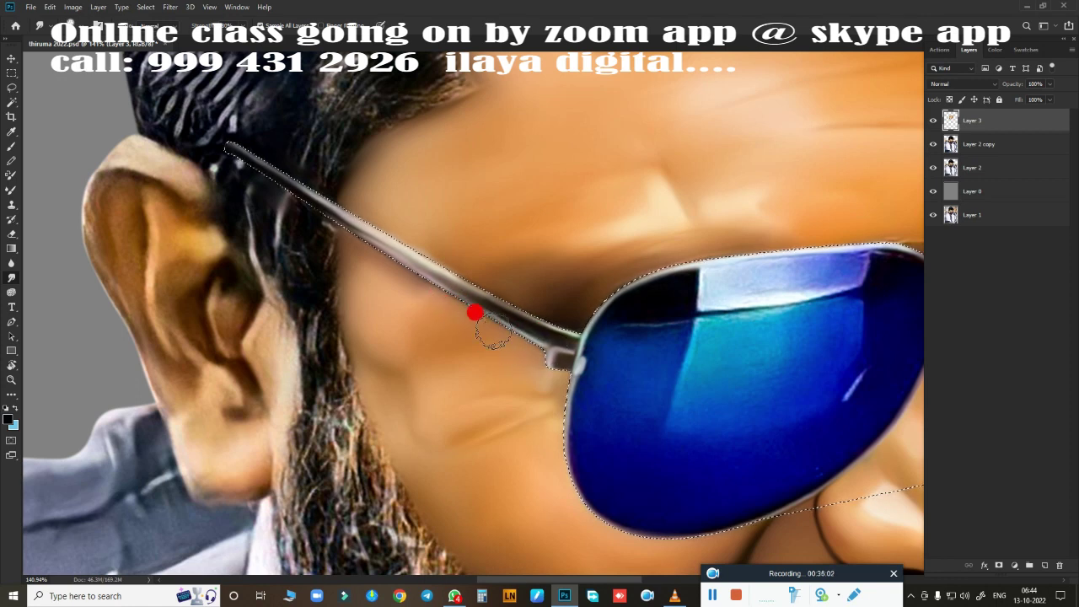
scroll(417, 290, "down", 2)
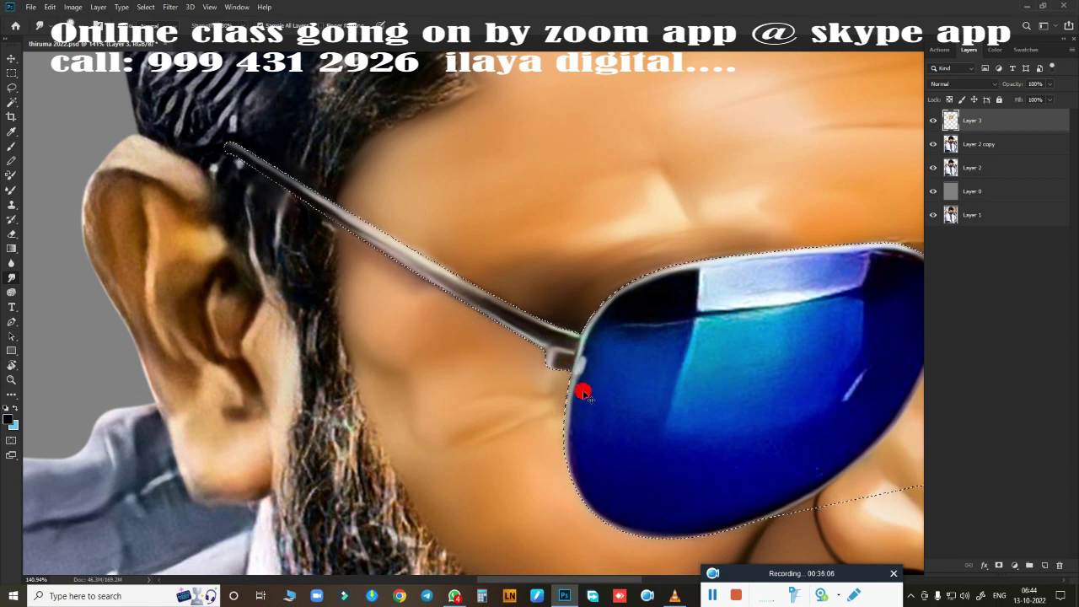
scroll(628, 379, "down", 3)
left_click_drag(638, 364, 491, 287)
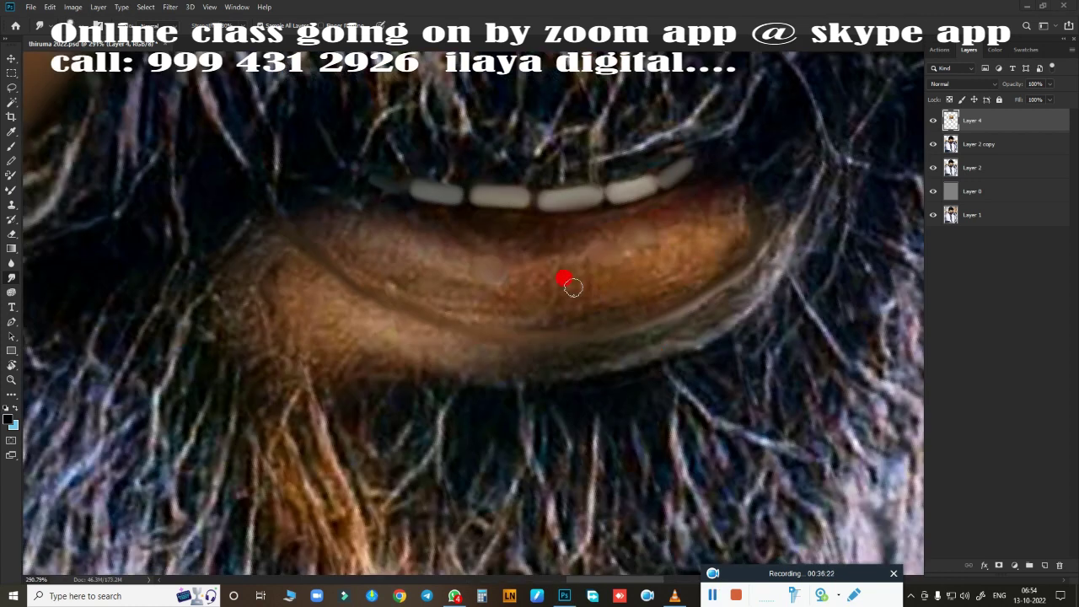
Step: On Layer 4, Mixer-brush the lower lip's top, middle, left and right ends into even brown tones
mouse_move(624, 244)
left_mouse_down()
mouse_move(697, 219)
mouse_move(720, 196)
left_mouse_up()
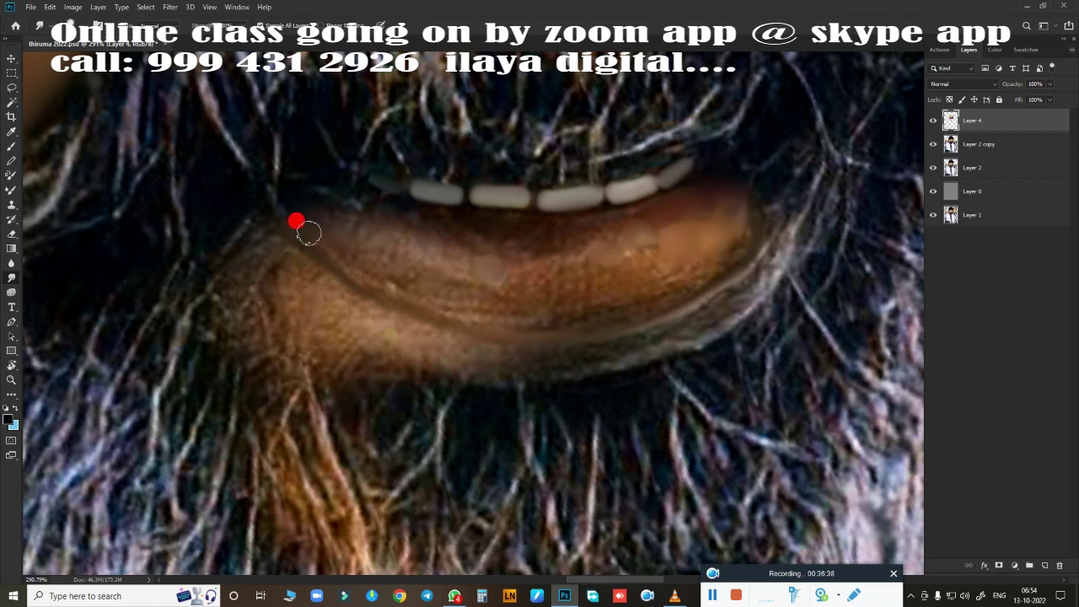
mouse_move(348, 259)
left_mouse_down()
mouse_move(329, 224)
mouse_move(404, 268)
left_mouse_up()
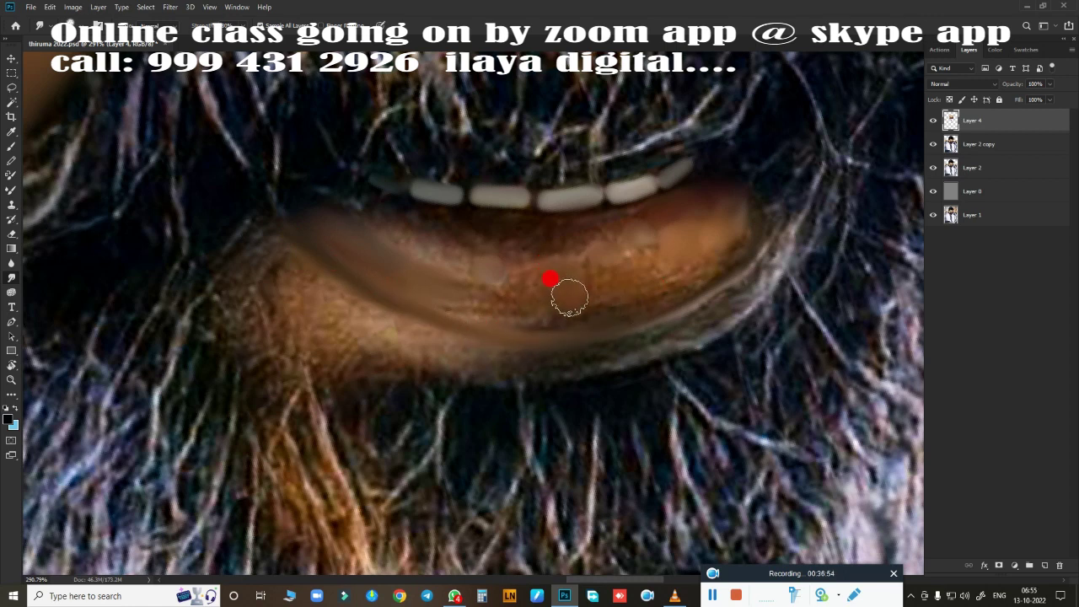
left_click_drag(527, 285, 556, 313)
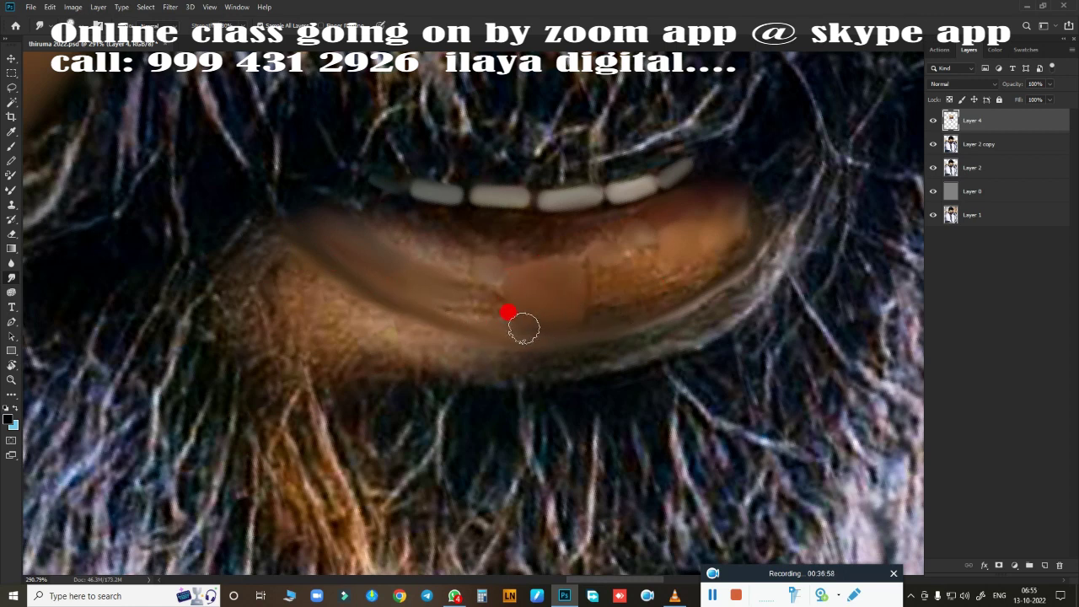
mouse_move(633, 286)
left_mouse_down()
mouse_move(645, 273)
mouse_move(669, 286)
mouse_move(709, 239)
left_mouse_up()
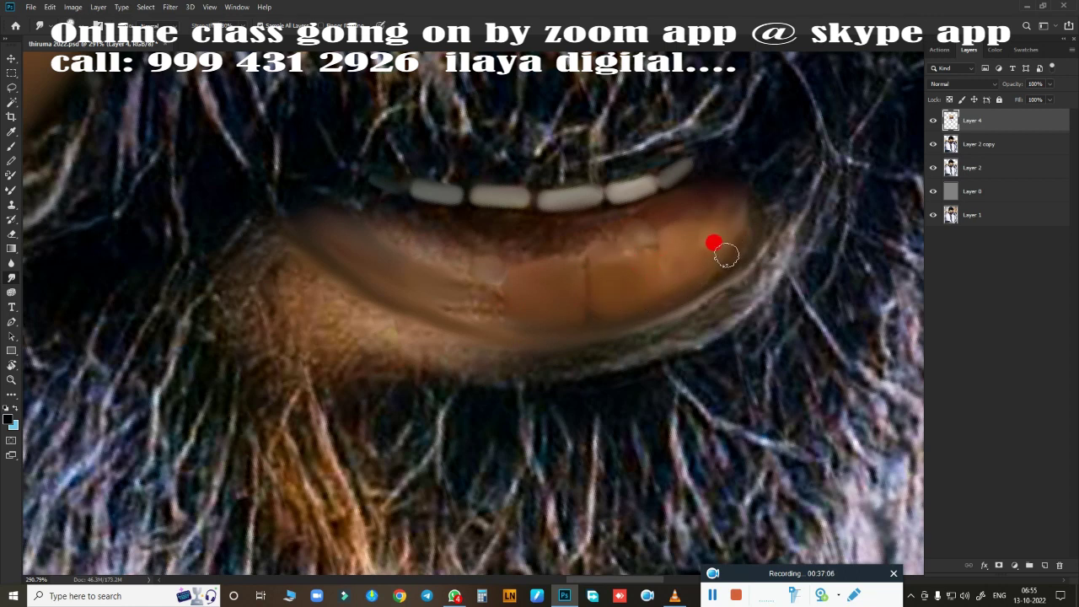
mouse_move(454, 295)
left_mouse_down()
mouse_move(621, 321)
mouse_move(405, 296)
left_mouse_up()
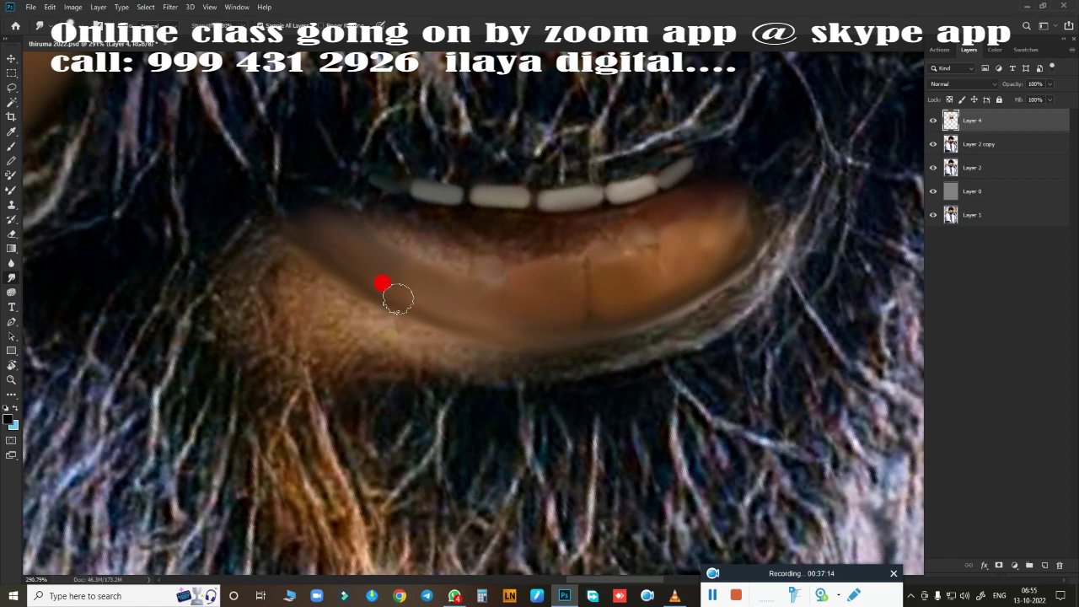
left_click_drag(534, 332, 518, 304)
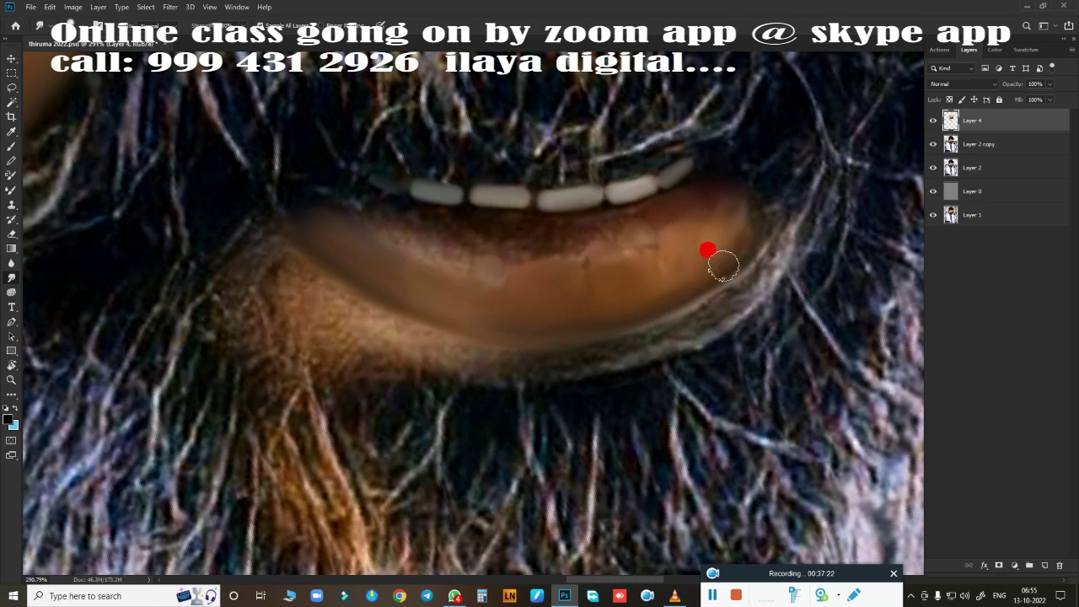
mouse_move(723, 266)
left_mouse_down()
mouse_move(491, 228)
mouse_move(643, 212)
mouse_move(488, 228)
mouse_move(332, 189)
left_mouse_up()
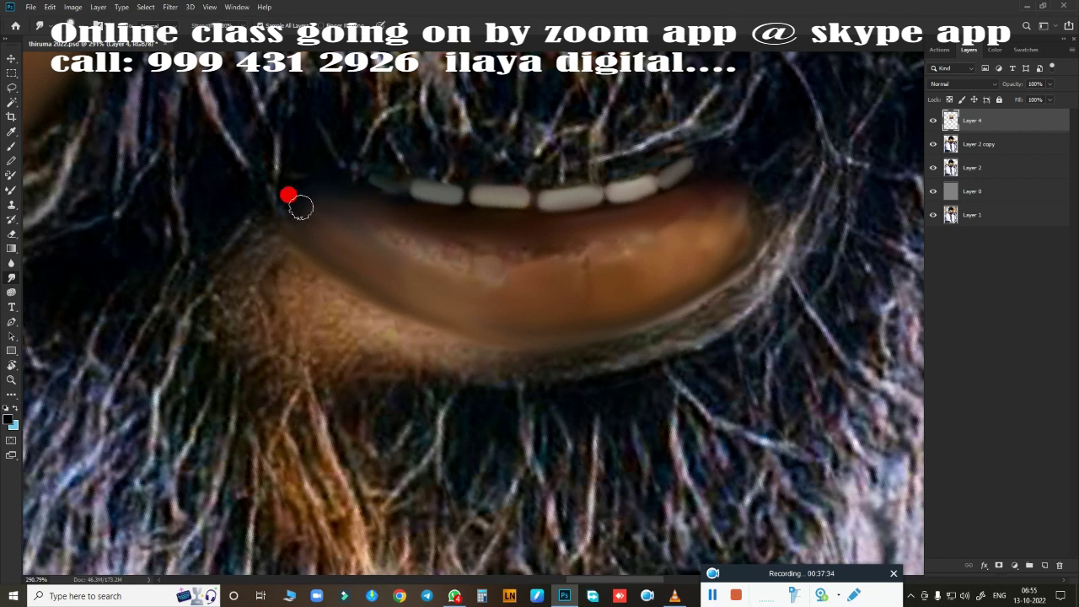
mouse_move(407, 268)
left_mouse_down()
mouse_move(323, 205)
mouse_move(362, 228)
mouse_move(434, 239)
left_mouse_up()
mouse_move(536, 266)
left_mouse_down()
mouse_move(601, 280)
mouse_move(680, 253)
mouse_move(713, 255)
mouse_move(740, 215)
mouse_move(736, 188)
mouse_move(717, 256)
mouse_move(529, 324)
left_mouse_up()
left_click_drag(414, 300, 487, 282)
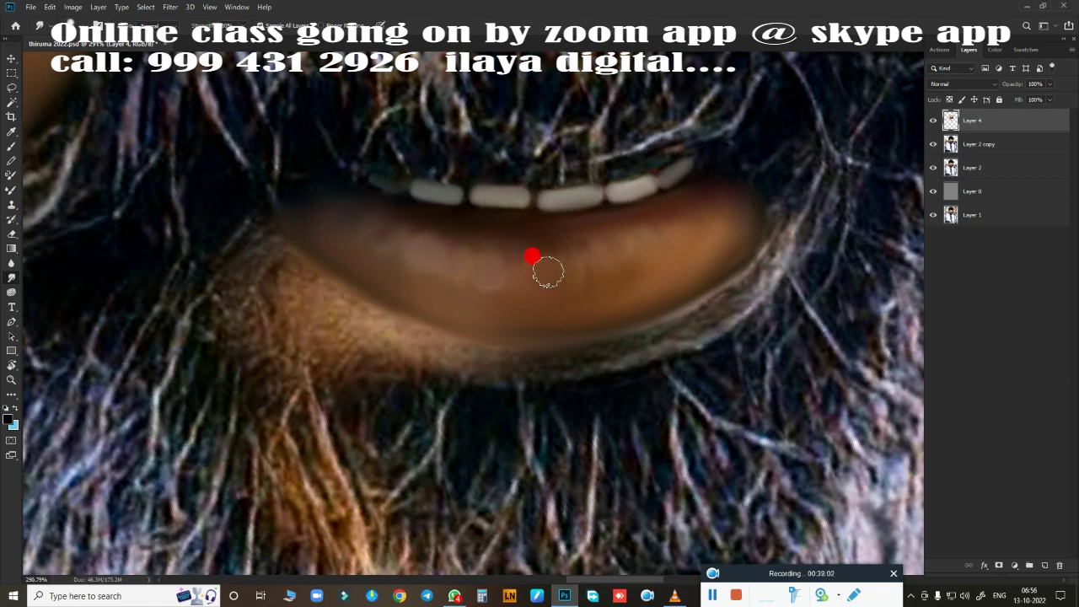
left_click_drag(564, 259, 606, 255)
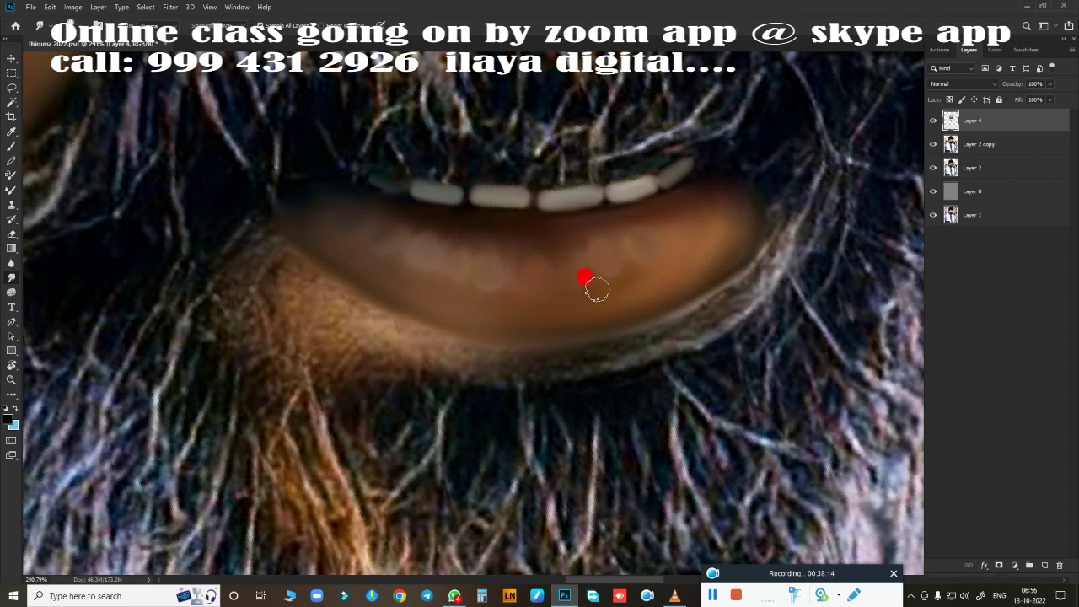
left_click_drag(403, 291, 440, 305)
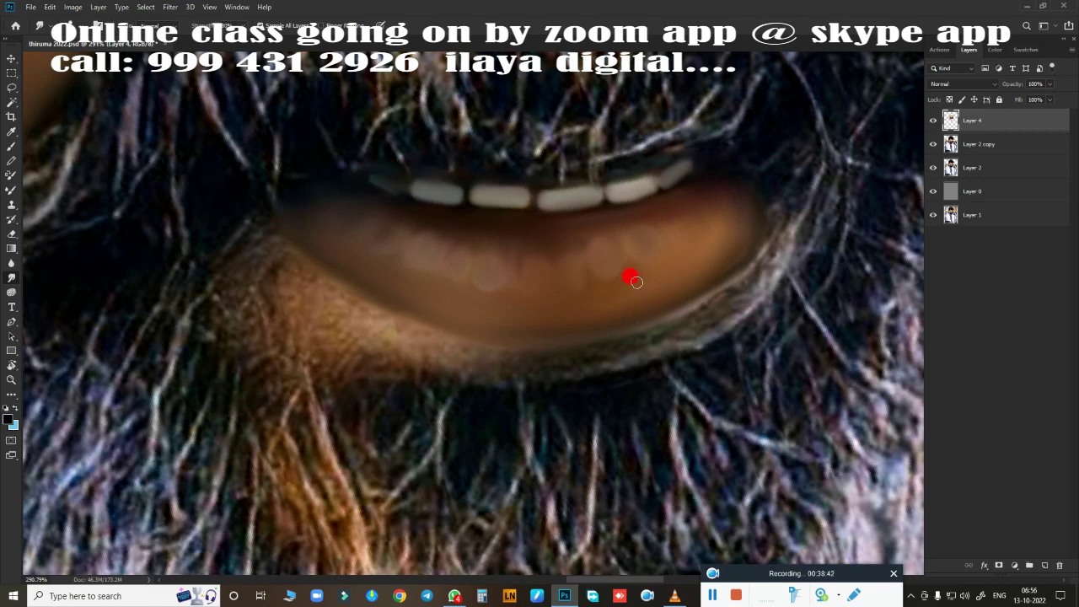
Step: Trace a curved Pen path around the lower lip and the skin beneath it, then load it as a selection
scroll(636, 281, "down", 5)
scroll(602, 325, "up", 2)
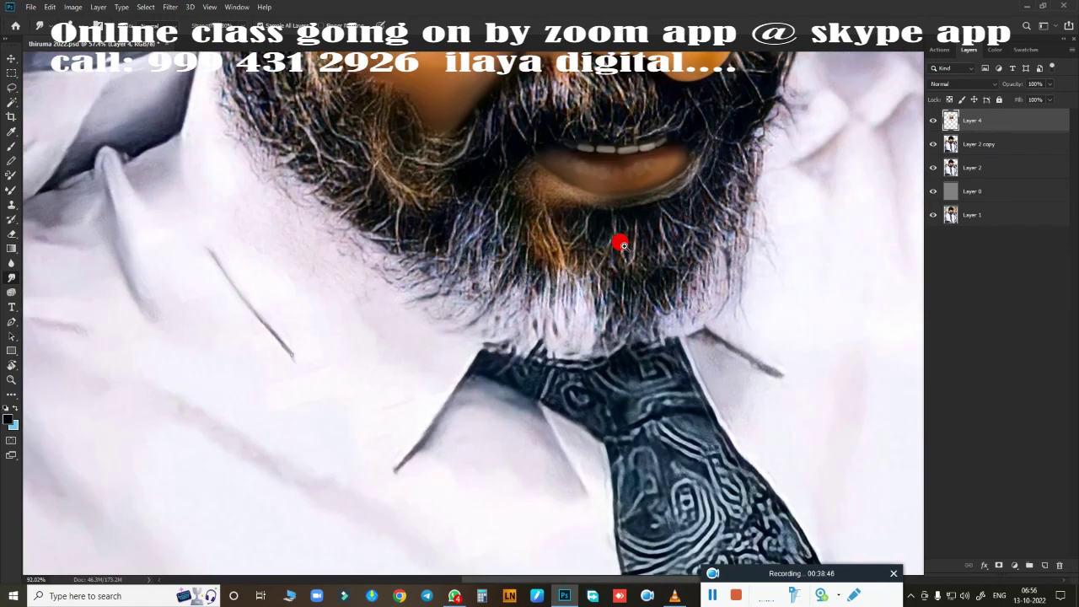
scroll(619, 241, "up", 2)
scroll(609, 272, "up", 1)
key("p")
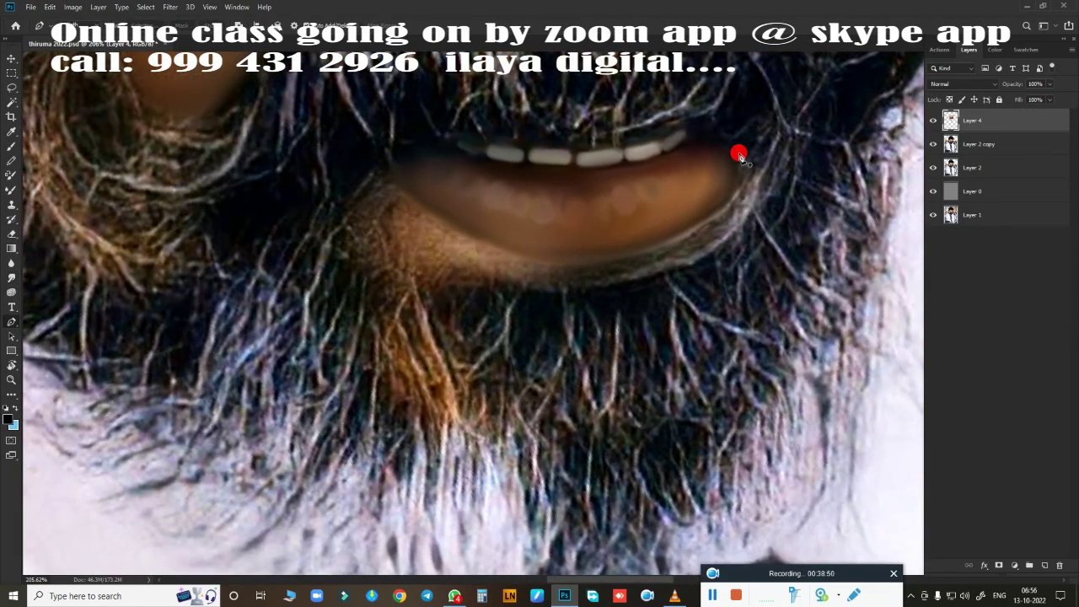
mouse_move(616, 254)
left_mouse_down()
mouse_move(530, 255)
mouse_move(487, 271)
left_mouse_up()
left_click_drag(443, 219, 371, 164)
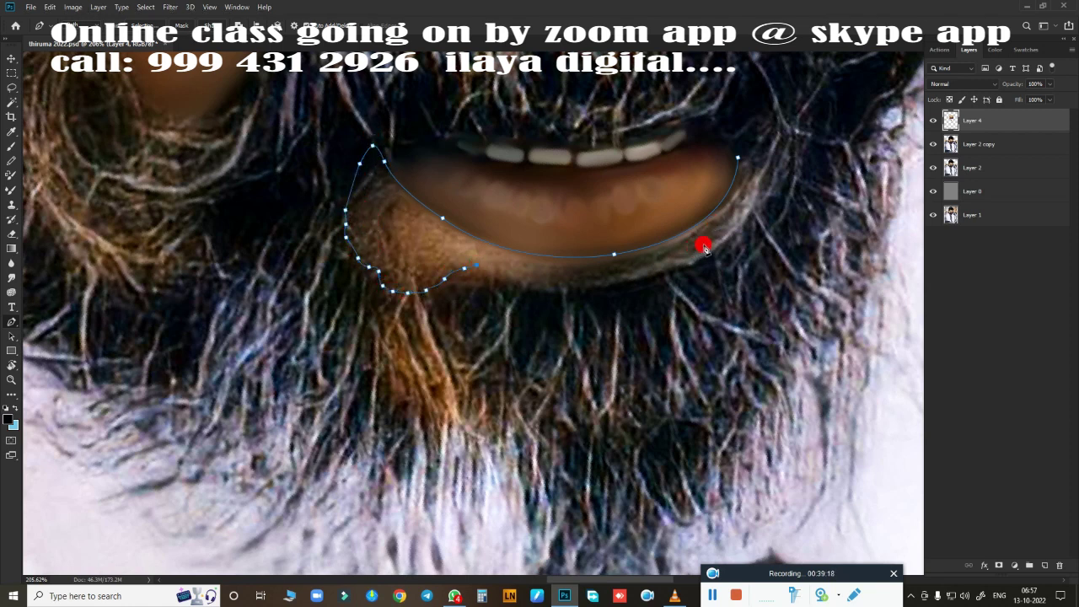
mouse_move(704, 244)
left_mouse_down()
mouse_move(759, 188)
mouse_move(792, 177)
left_mouse_up()
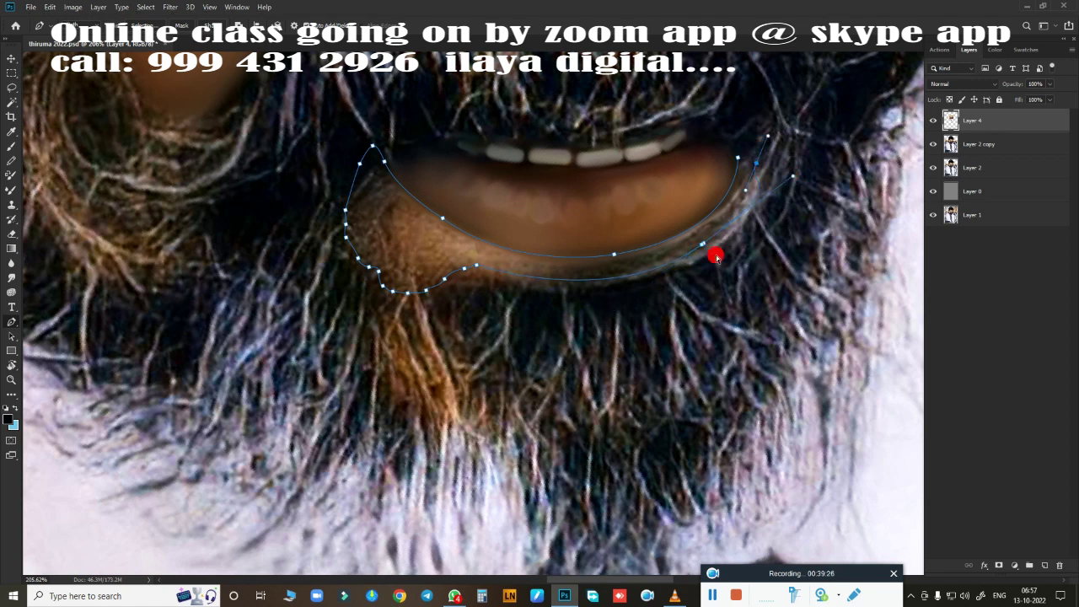
left_click(704, 245, "ctrl")
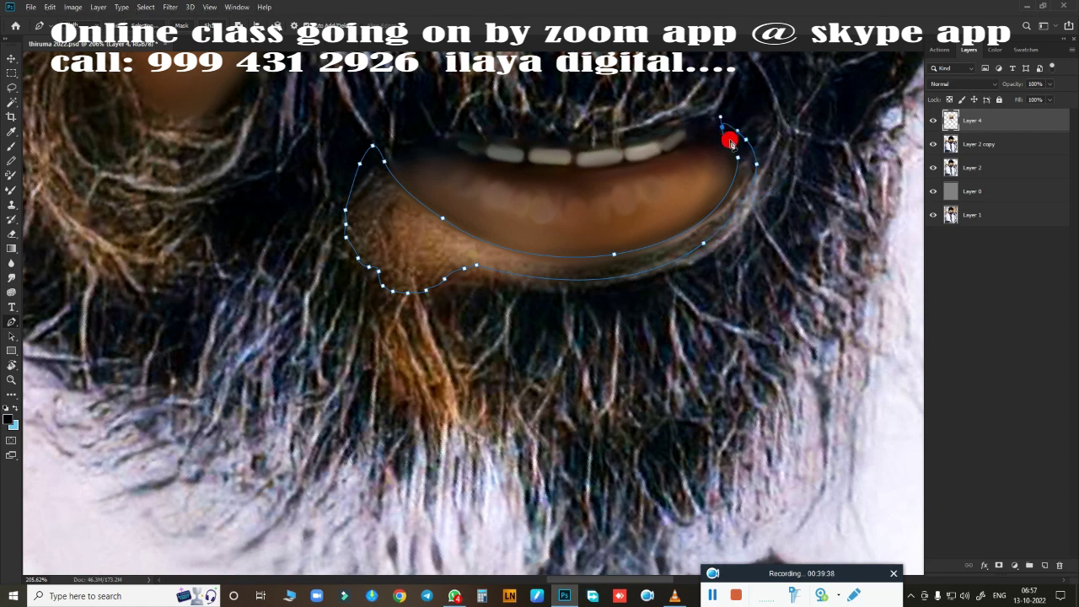
key("ctrl+Return")
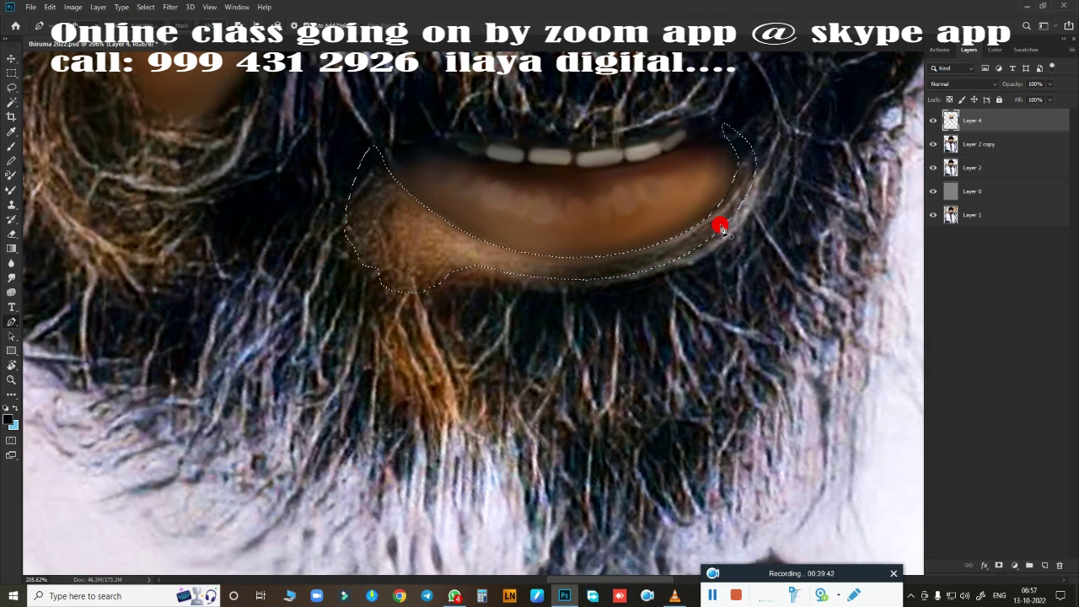
Step: Feather the lip selection by 1.8 pixels and smooth-paint the lower lip's left corner and surface
key("shift+F6")
key("Return")
scroll(450, 279, "up", 1)
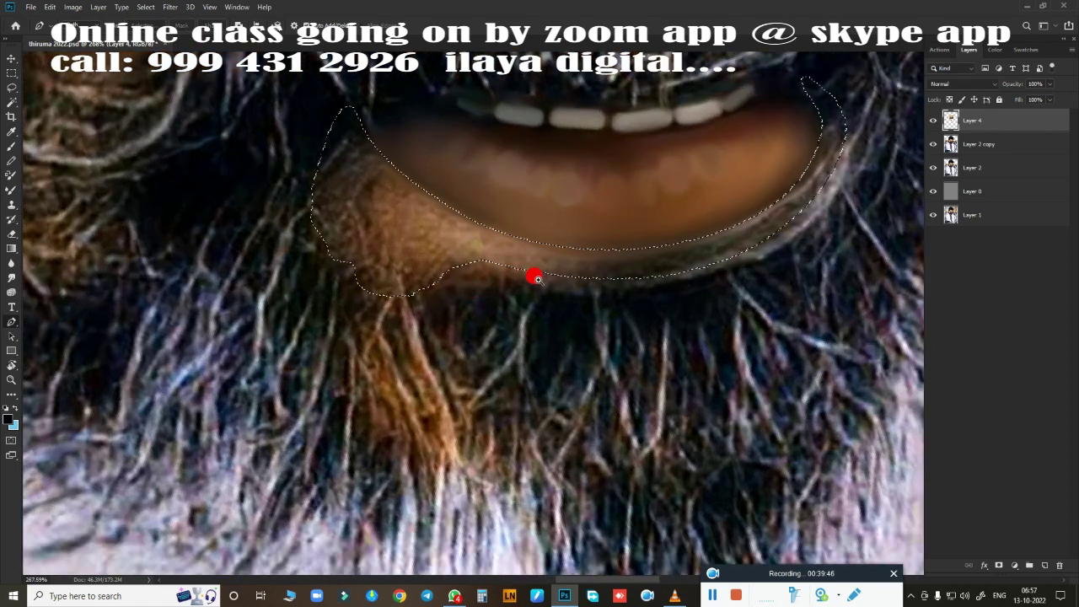
scroll(534, 277, "up", 1)
left_click_drag(478, 314, 483, 323)
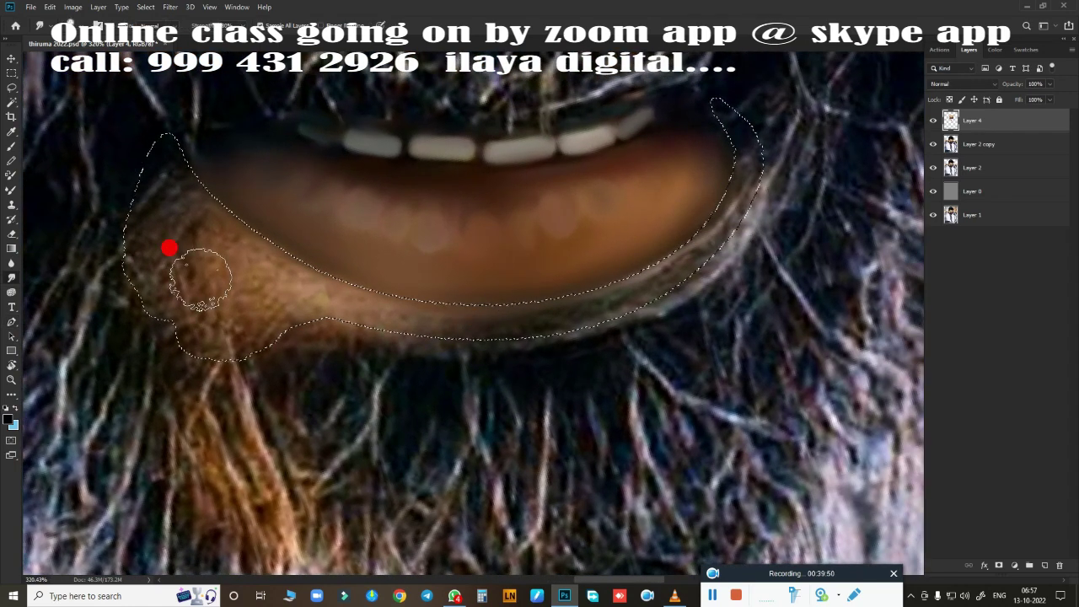
left_click_drag(205, 284, 284, 278)
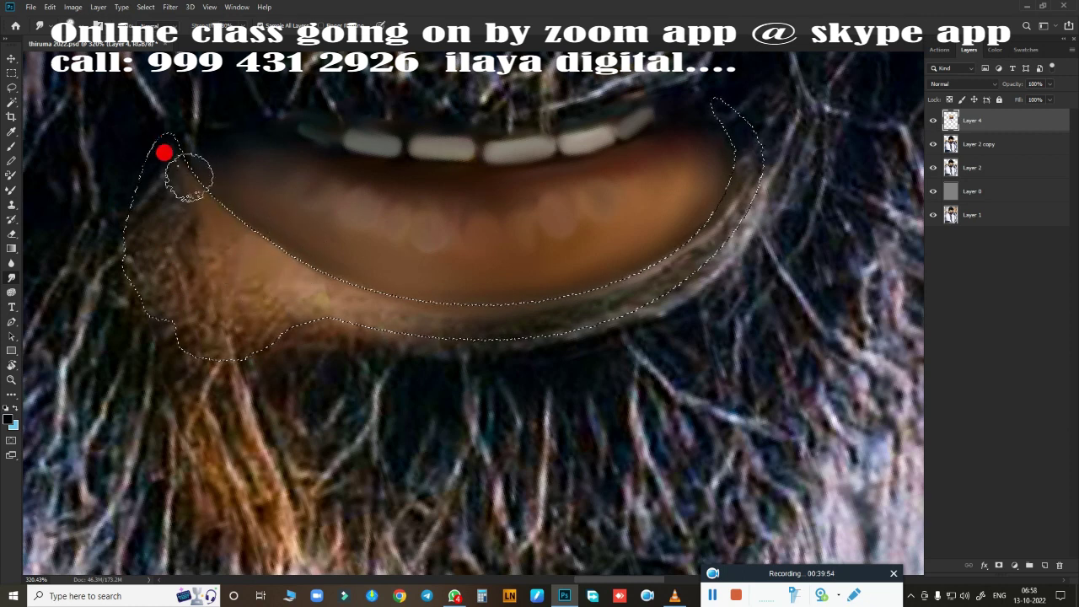
mouse_move(190, 176)
left_mouse_down()
mouse_move(177, 202)
mouse_move(180, 164)
mouse_move(277, 275)
mouse_move(191, 183)
left_mouse_up()
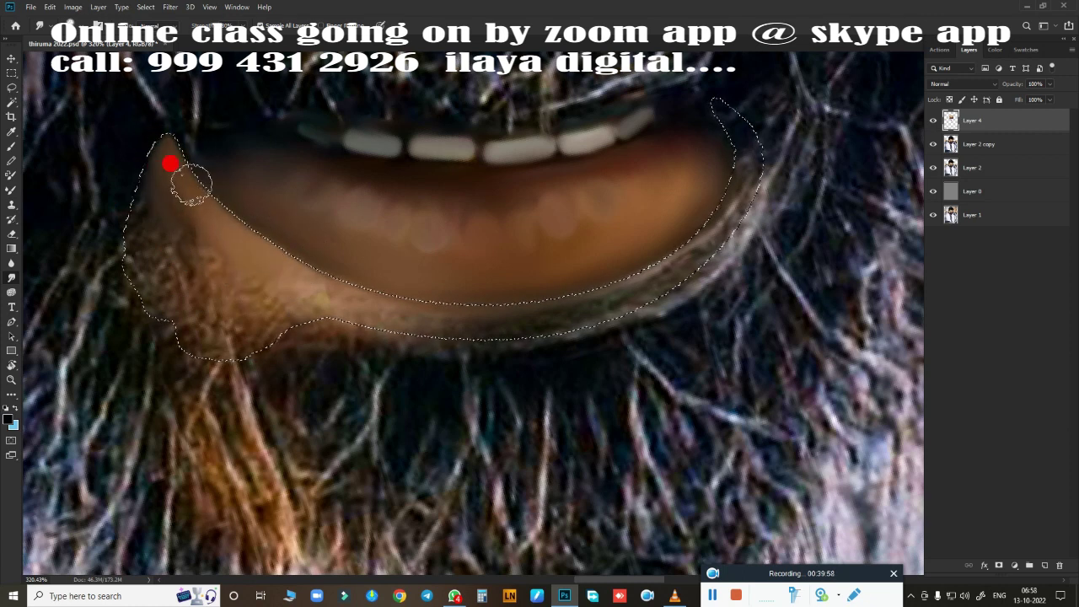
left_click_drag(455, 312, 277, 275)
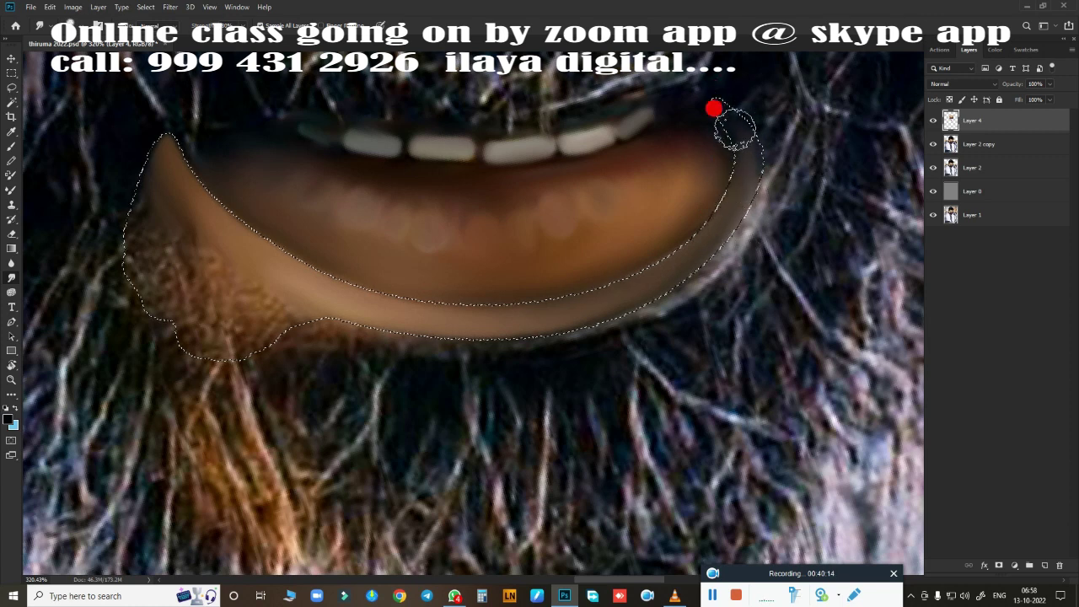
mouse_move(550, 323)
left_mouse_down()
mouse_move(683, 239)
mouse_move(606, 347)
mouse_move(655, 293)
left_mouse_up()
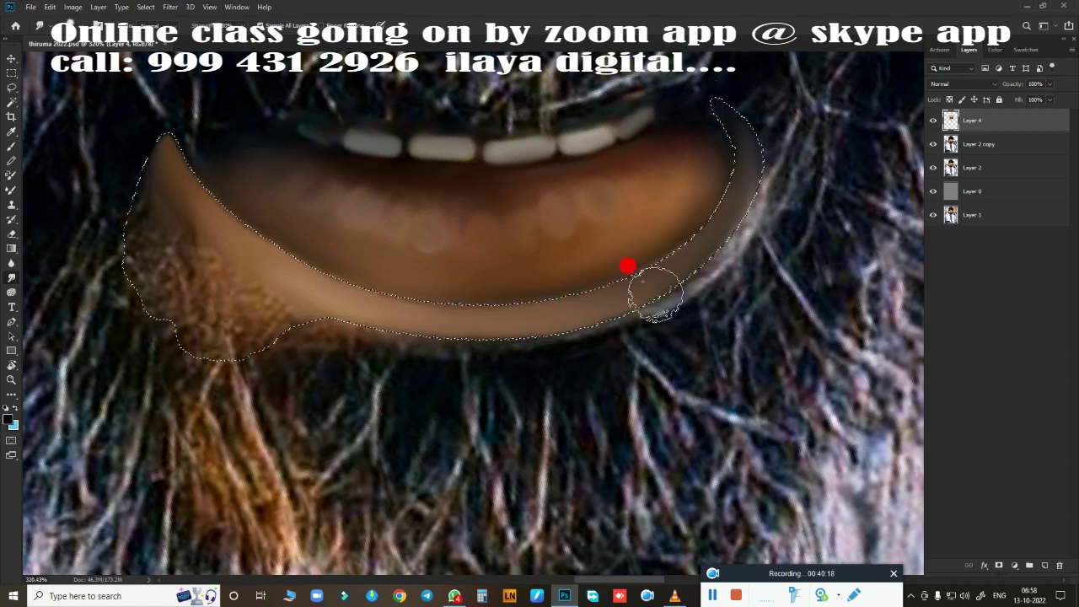
mouse_move(756, 177)
left_mouse_down()
mouse_move(525, 188)
mouse_move(198, 320)
mouse_move(92, 233)
mouse_move(172, 225)
mouse_move(217, 273)
mouse_move(205, 308)
mouse_move(217, 337)
mouse_move(715, 458)
mouse_move(251, 392)
mouse_move(159, 298)
mouse_move(253, 399)
left_mouse_up()
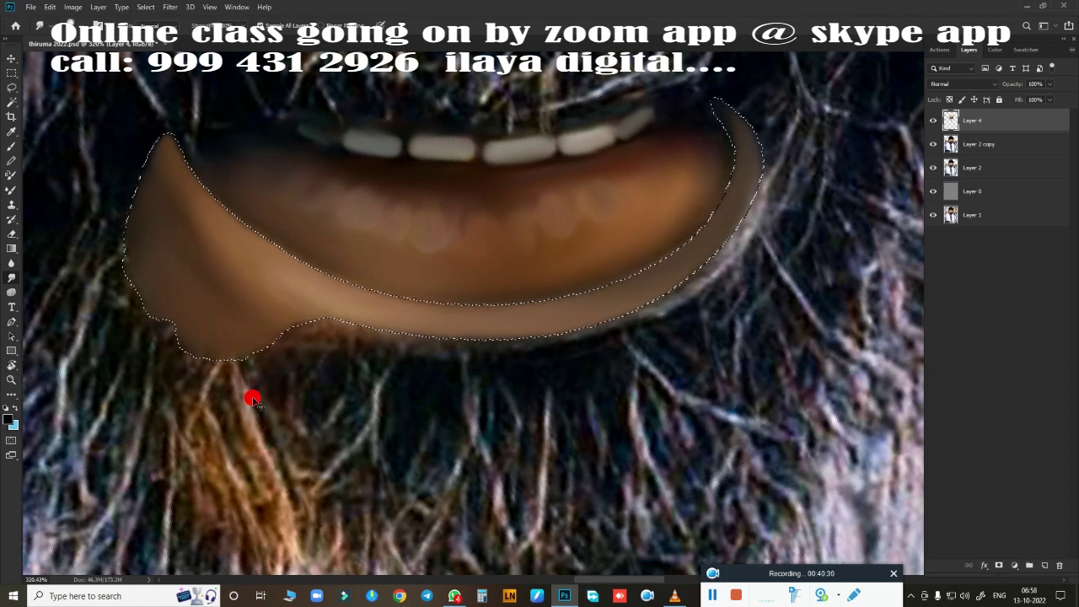
Step: Re-feather the selection, blend the lip's right corner and darken the shadow along its bottom edge
key("shift+F6")
key("Return")
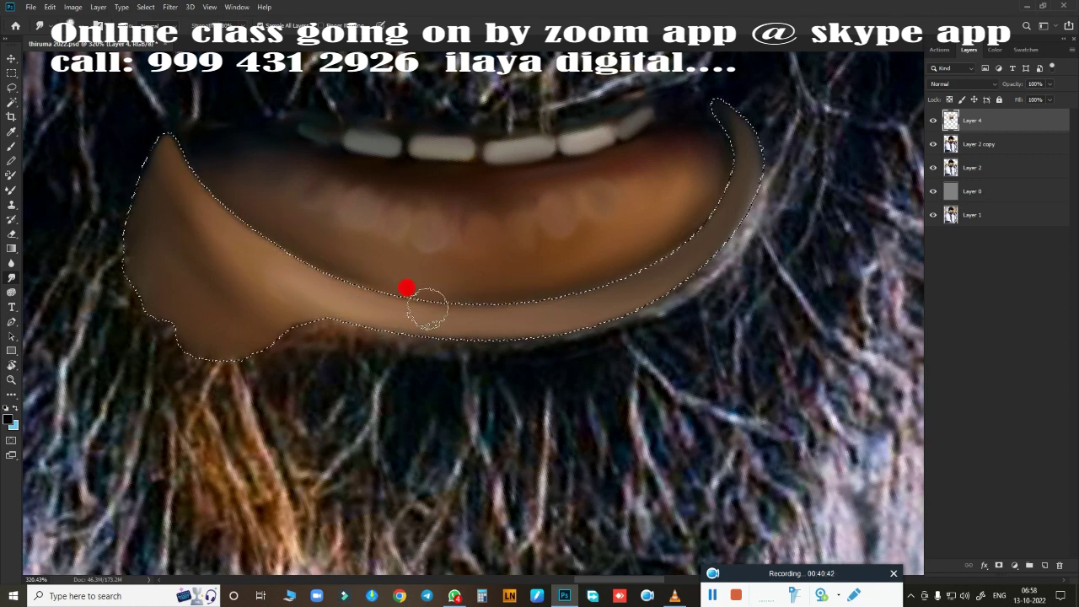
left_click_drag(469, 295, 714, 126)
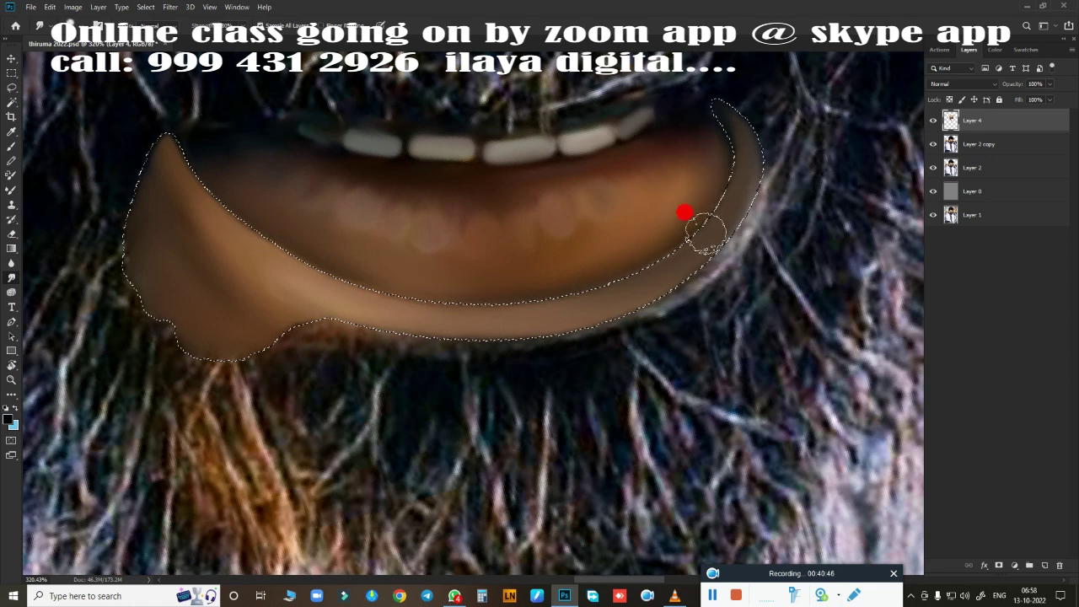
left_click_drag(705, 233, 653, 244)
left_click_drag(776, 130, 537, 371)
mouse_move(587, 340)
left_mouse_down()
mouse_move(667, 314)
mouse_move(762, 218)
left_mouse_up()
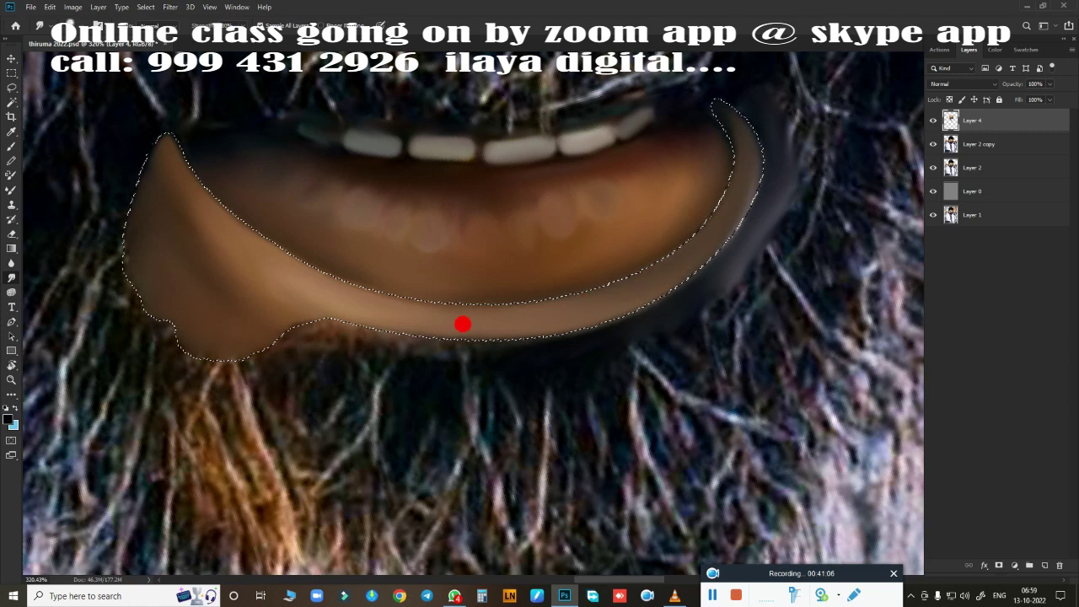
mouse_move(412, 356)
left_mouse_down()
mouse_move(313, 326)
mouse_move(446, 345)
left_mouse_up()
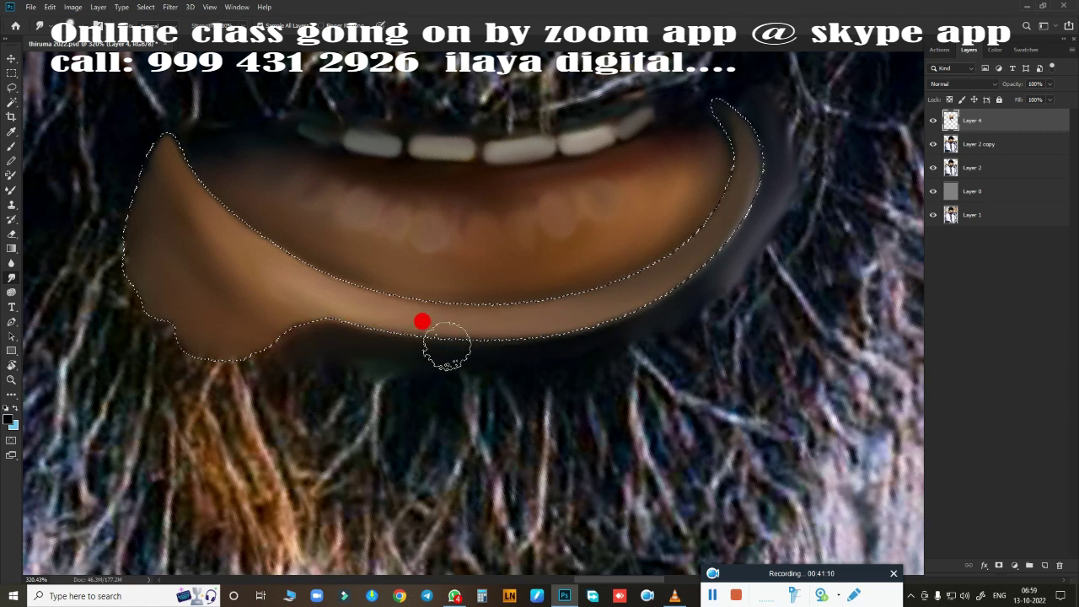
mouse_move(243, 368)
left_mouse_down()
mouse_move(140, 292)
mouse_move(126, 265)
mouse_move(312, 457)
mouse_move(781, 120)
mouse_move(754, 96)
mouse_move(785, 161)
left_mouse_up()
left_click_drag(743, 226, 725, 265)
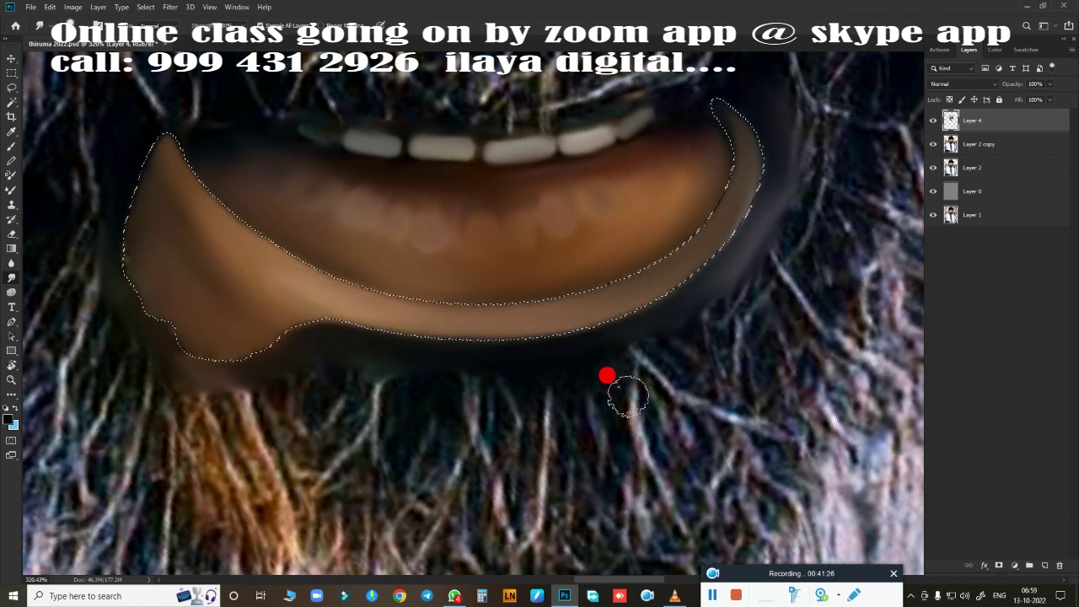
Step: Fit the face on screen and erase the light band along the lower-lip edge back to history
key("ctrl+0")
scroll(376, 412, "up", 5)
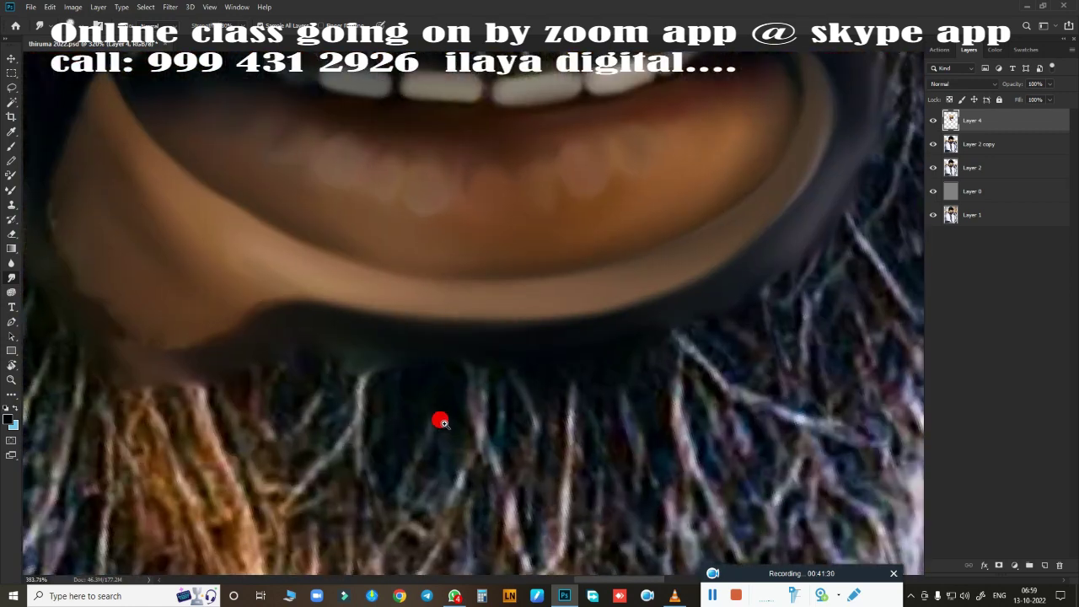
scroll(544, 472, "down", 3)
scroll(578, 400, "up", 2)
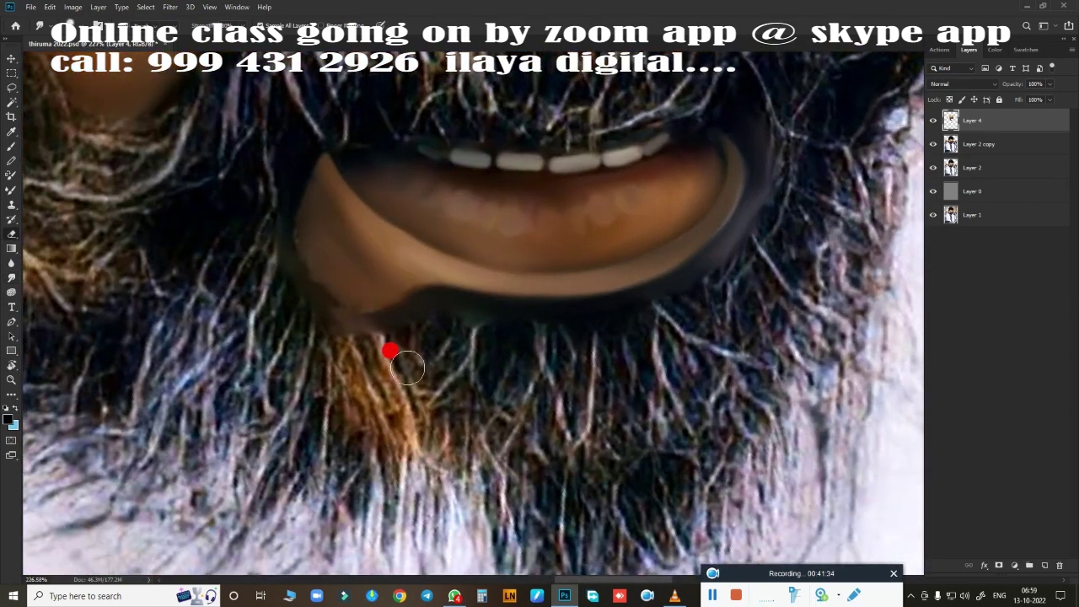
key("e")
mouse_move(282, 135)
left_mouse_down()
mouse_move(761, 252)
mouse_move(751, 109)
mouse_move(723, 101)
mouse_move(776, 188)
mouse_move(710, 279)
mouse_move(616, 315)
mouse_move(515, 320)
mouse_move(260, 265)
left_mouse_up()
Step: Restore the original beard texture along and beneath the lower lip's bottom edge
scroll(616, 403, "down", 5)
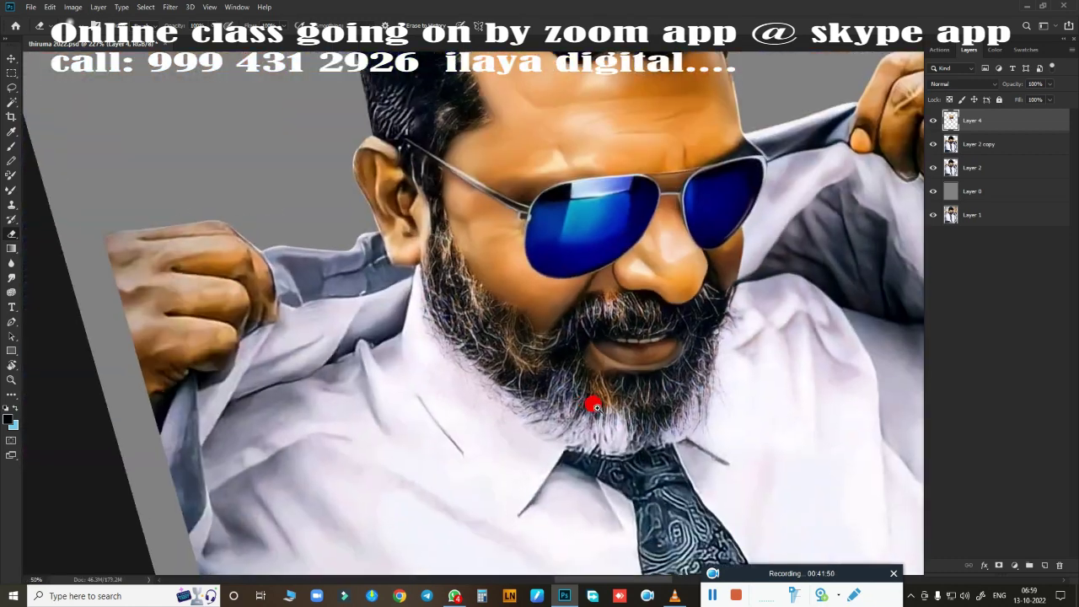
scroll(590, 402, "up", 2)
scroll(562, 315, "up", 3)
left_click_drag(506, 293, 332, 237)
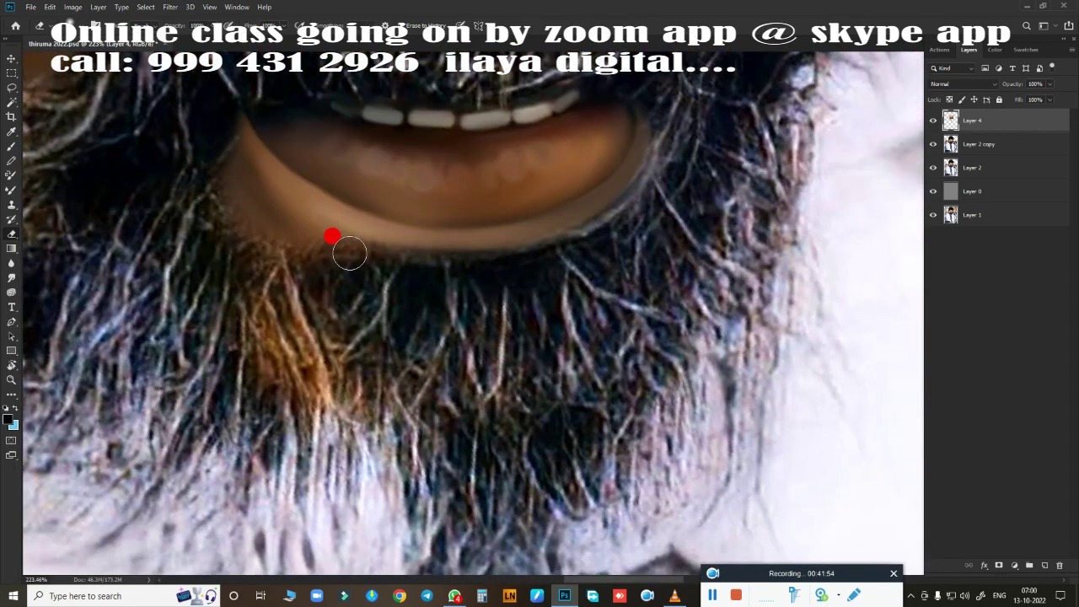
mouse_move(421, 265)
left_mouse_down()
mouse_move(528, 247)
mouse_move(635, 193)
left_mouse_up()
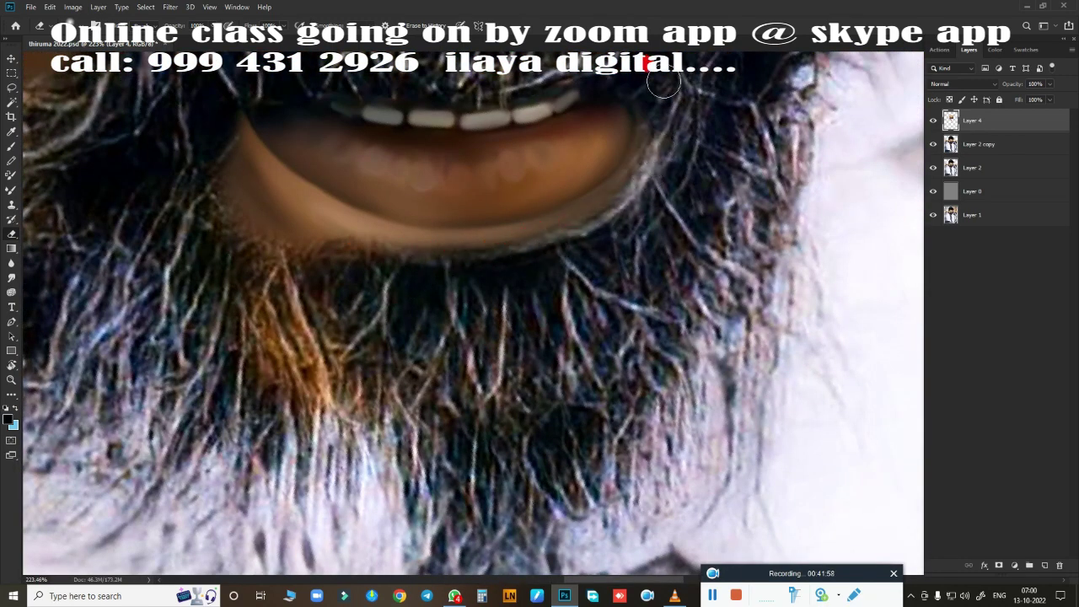
left_click_drag(379, 298, 319, 239)
scroll(514, 383, "down", 5)
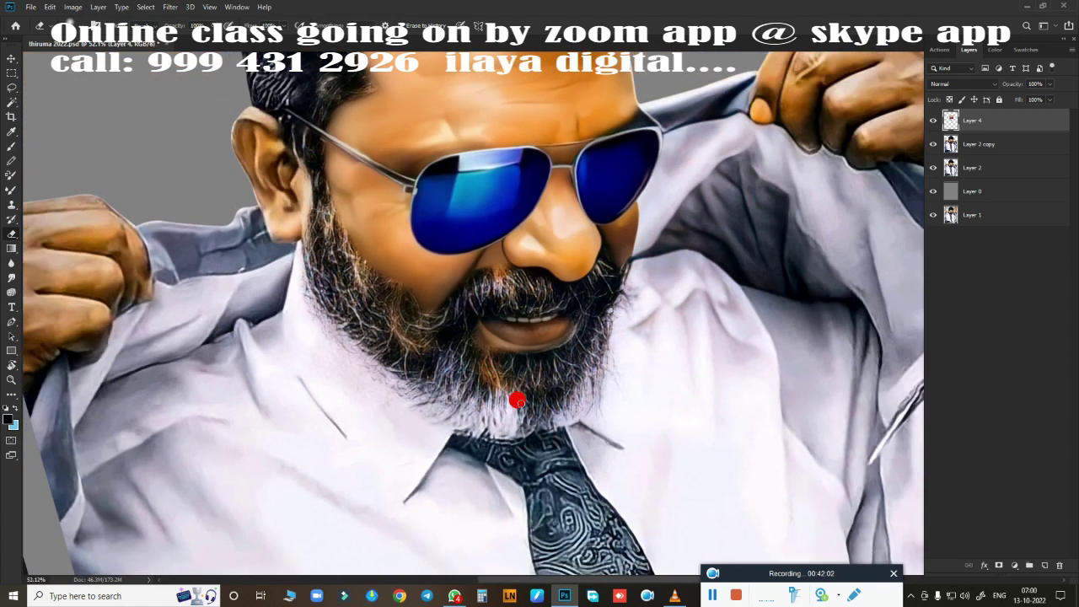
key("ctrl+s")
Step: Load the Layer 2 copy outline as a selection and smooth the jaw edge, earlobe and collar highlight
left_click(951, 144, "ctrl")
scroll(260, 233, "up", 2)
scroll(379, 269, "up", 3)
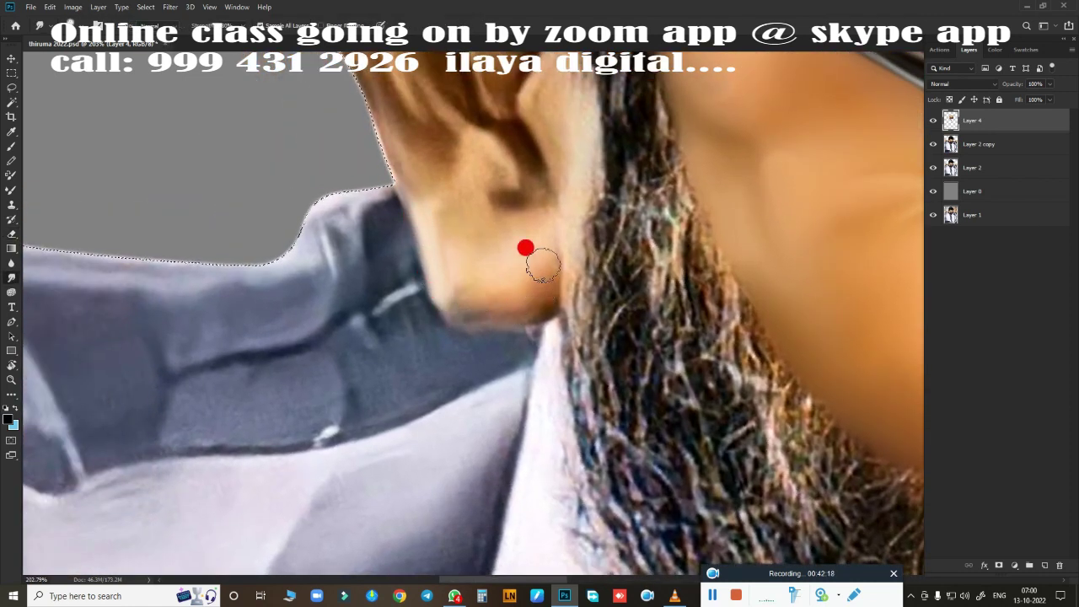
mouse_move(539, 300)
left_mouse_down()
mouse_move(436, 268)
mouse_move(453, 299)
mouse_move(516, 309)
mouse_move(453, 307)
mouse_move(387, 118)
mouse_move(411, 98)
mouse_move(440, 163)
mouse_move(463, 180)
mouse_move(452, 214)
mouse_move(470, 151)
mouse_move(481, 149)
mouse_move(472, 159)
mouse_move(530, 220)
mouse_move(505, 199)
mouse_move(509, 171)
mouse_move(473, 280)
mouse_move(510, 250)
mouse_move(531, 201)
mouse_move(517, 143)
mouse_move(569, 286)
mouse_move(552, 341)
mouse_move(480, 346)
left_mouse_up()
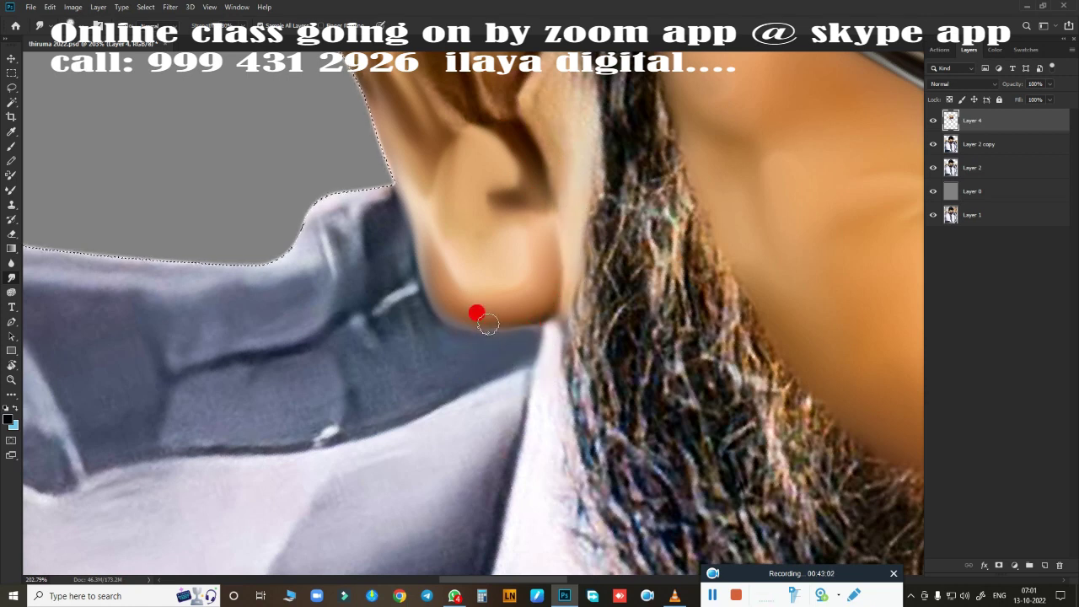
left_click_drag(488, 324, 469, 346)
left_click_drag(413, 320, 410, 351)
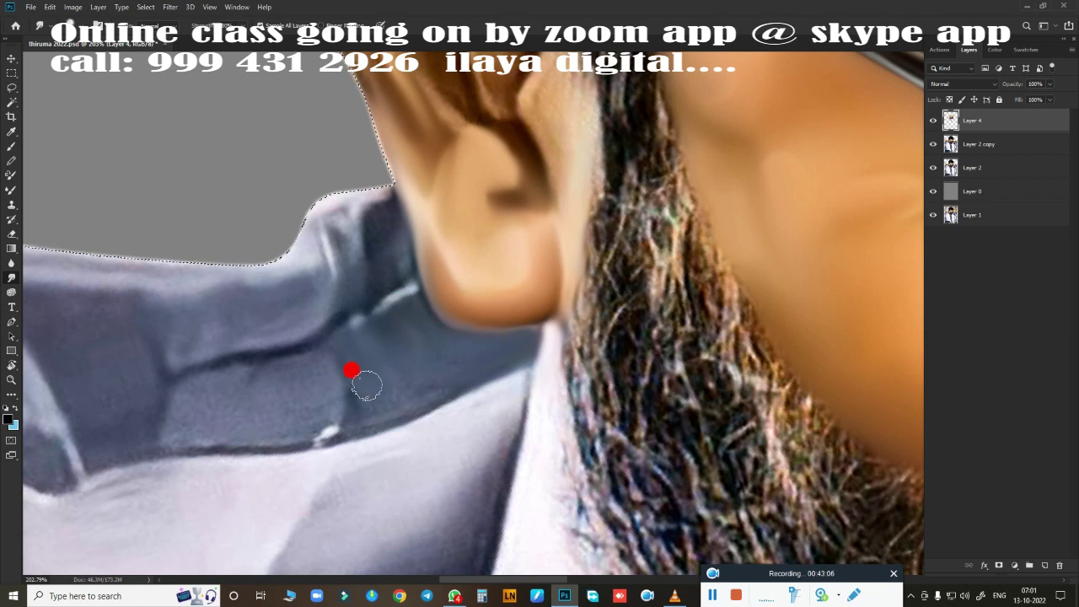
mouse_move(367, 386)
left_mouse_down()
mouse_move(424, 393)
mouse_move(366, 342)
mouse_move(392, 303)
mouse_move(374, 247)
mouse_move(399, 265)
mouse_move(400, 301)
mouse_move(380, 193)
mouse_move(380, 229)
mouse_move(320, 210)
mouse_move(278, 264)
mouse_move(334, 270)
mouse_move(347, 227)
mouse_move(410, 202)
mouse_move(400, 169)
mouse_move(519, 137)
mouse_move(538, 118)
mouse_move(562, 178)
mouse_move(579, 140)
mouse_move(569, 388)
mouse_move(535, 251)
mouse_move(564, 297)
mouse_move(535, 314)
mouse_move(494, 195)
mouse_move(465, 158)
mouse_move(421, 175)
mouse_move(429, 185)
mouse_move(428, 164)
mouse_move(378, 148)
mouse_move(345, 250)
left_mouse_up()
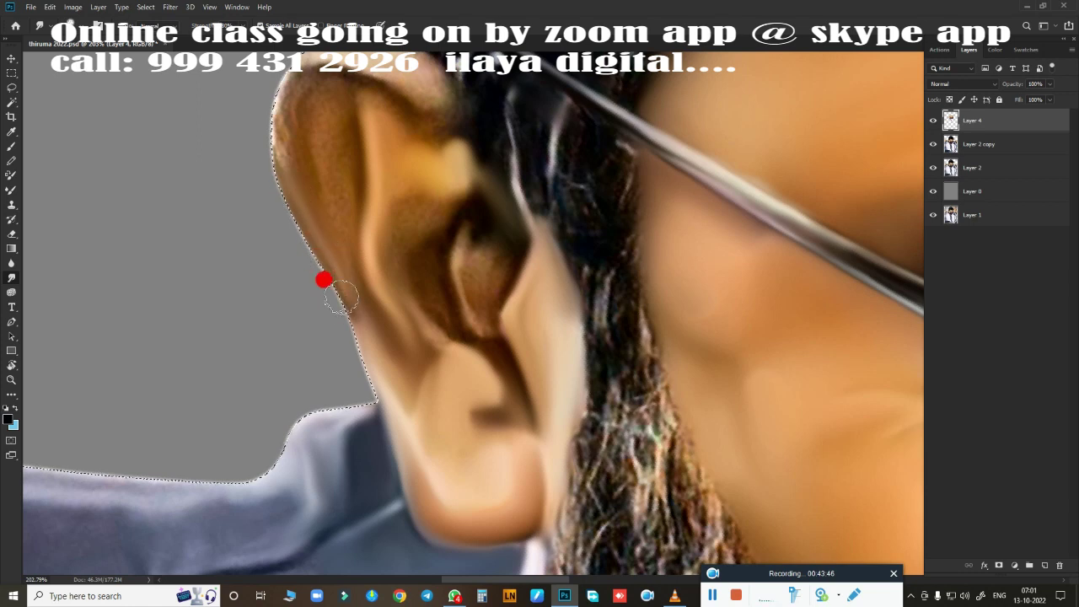
Step: Smudge the ear's top edge, outer rim and upper inner folds smooth, then zoom out
left_click_drag(257, 95, 257, 165)
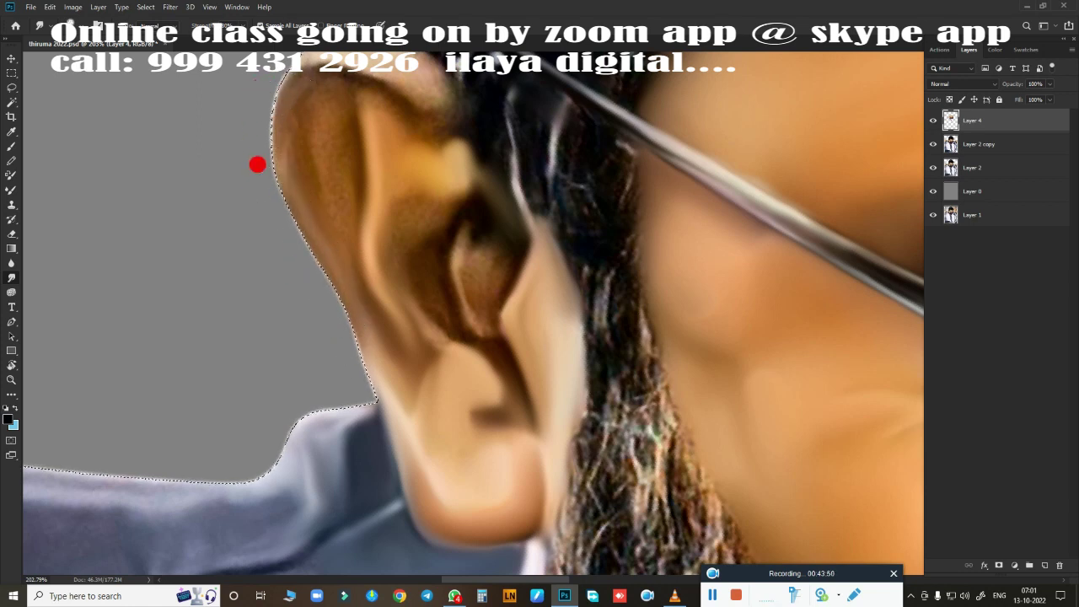
left_click_drag(269, 96, 301, 259)
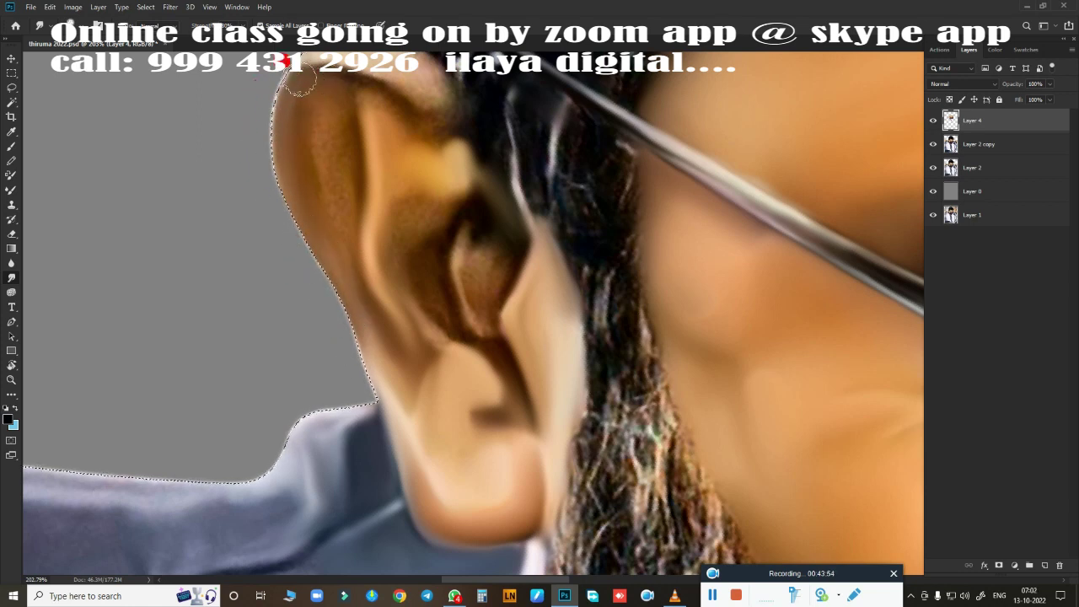
mouse_move(329, 111)
left_mouse_down()
mouse_move(334, 186)
mouse_move(357, 91)
mouse_move(385, 96)
mouse_move(259, 174)
left_mouse_up()
mouse_move(318, 249)
left_mouse_down()
mouse_move(373, 255)
mouse_move(433, 181)
mouse_move(421, 212)
mouse_move(438, 178)
mouse_move(455, 182)
mouse_move(413, 214)
mouse_move(453, 276)
mouse_move(432, 262)
mouse_move(459, 348)
mouse_move(481, 234)
mouse_move(474, 311)
mouse_move(461, 244)
mouse_move(452, 278)
mouse_move(483, 250)
mouse_move(464, 306)
mouse_move(396, 104)
left_mouse_up()
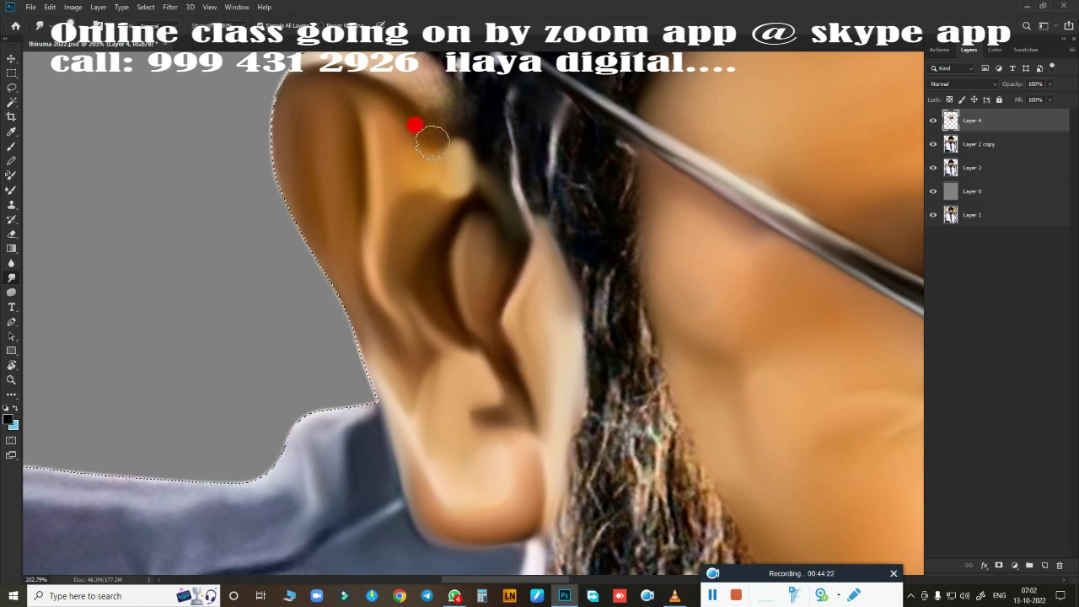
mouse_move(431, 144)
left_mouse_down()
mouse_move(450, 104)
mouse_move(447, 224)
mouse_move(534, 246)
mouse_move(526, 251)
mouse_move(508, 189)
mouse_move(450, 153)
mouse_move(391, 161)
mouse_move(322, 244)
mouse_move(438, 176)
mouse_move(338, 236)
mouse_move(345, 144)
mouse_move(494, 180)
mouse_move(512, 240)
left_mouse_up()
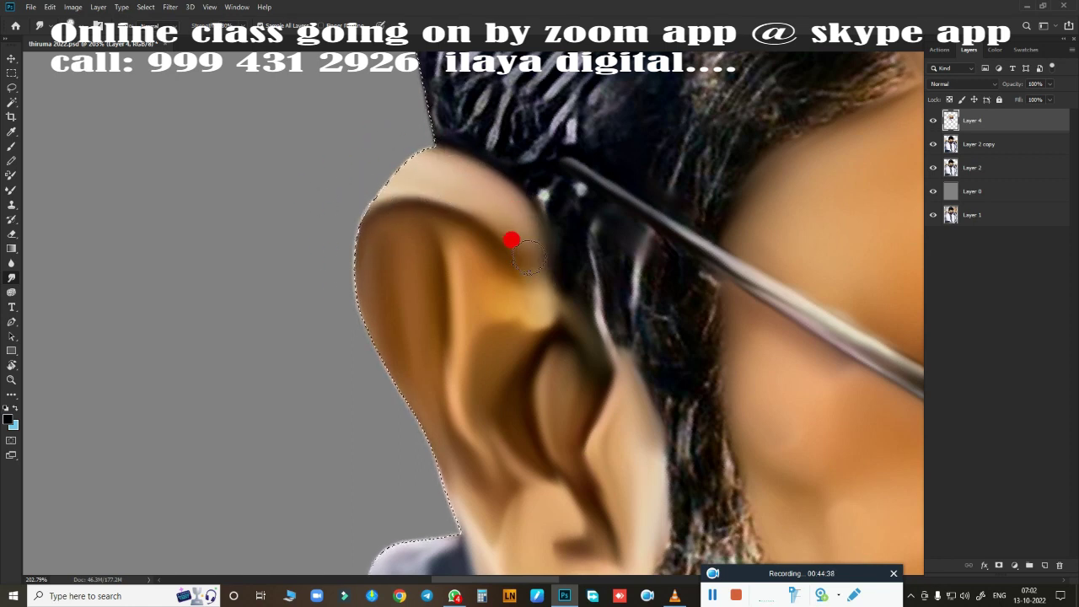
scroll(554, 234, "down", 3)
scroll(573, 349, "down", 4)
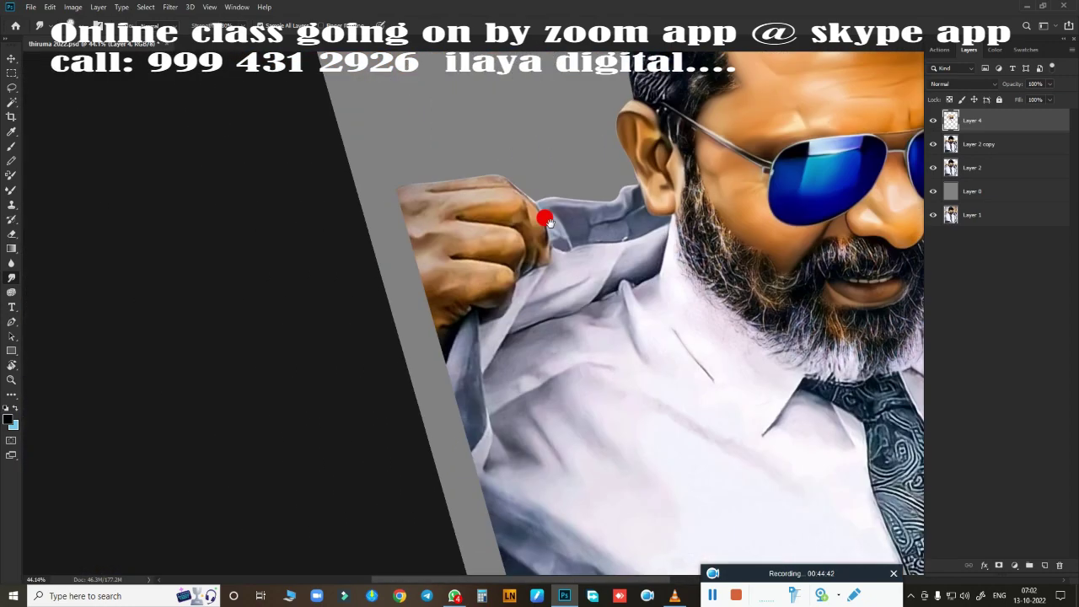